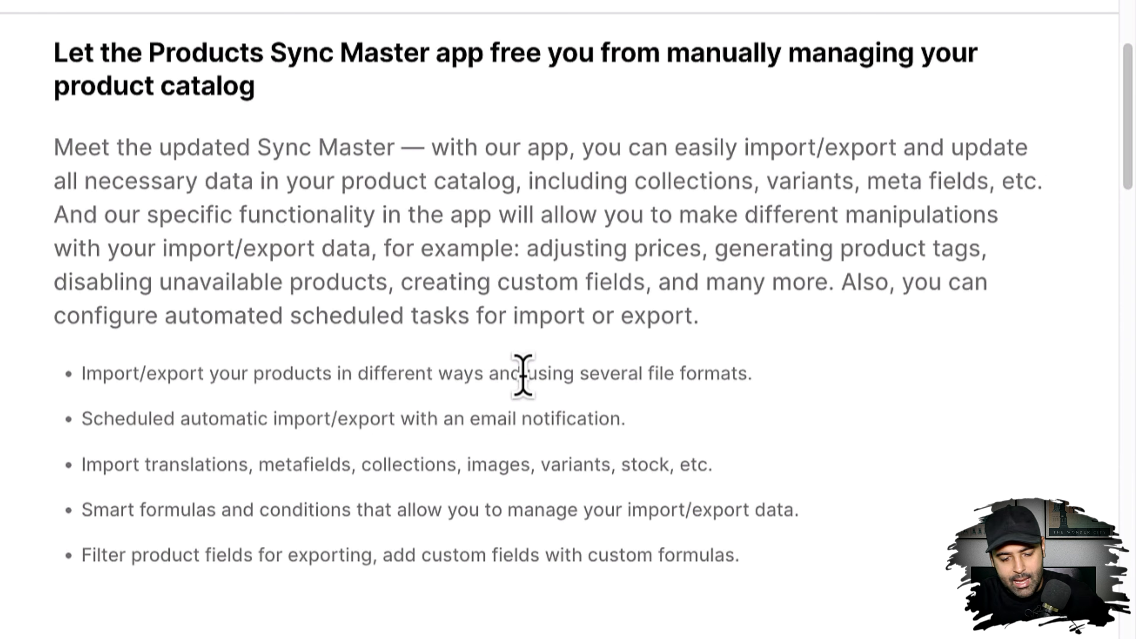
# Review the Products Sync Master app listing, covering its import features such as metafields and its pricing plans
pyautogui.doubleClick(153, 458)
pyautogui.tripleClick(318, 468)
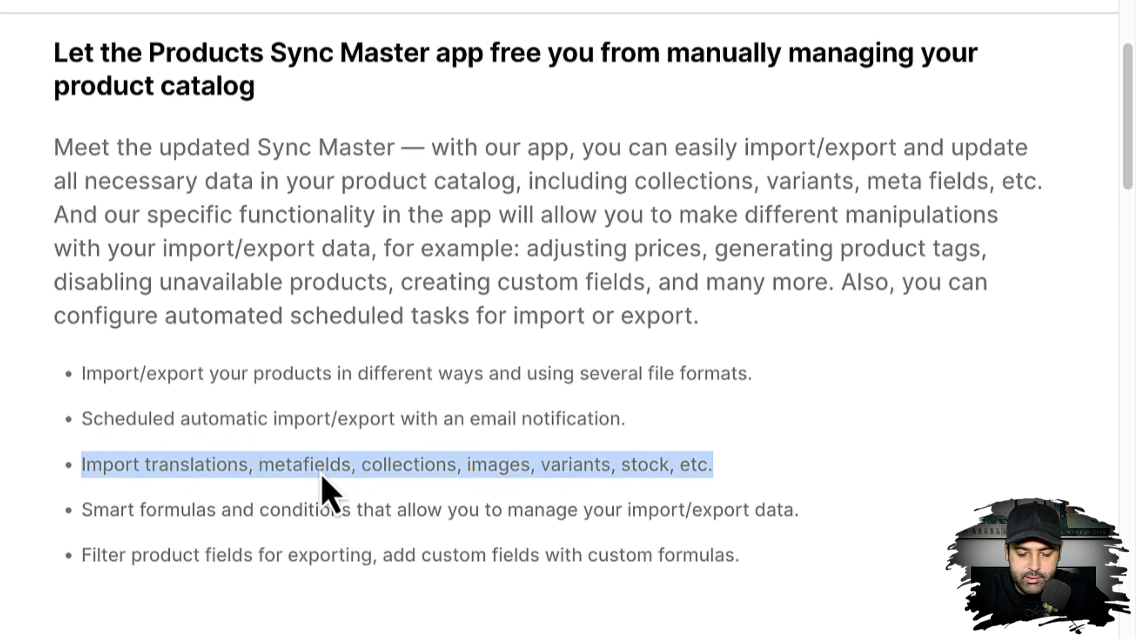
pyautogui.click(396, 465)
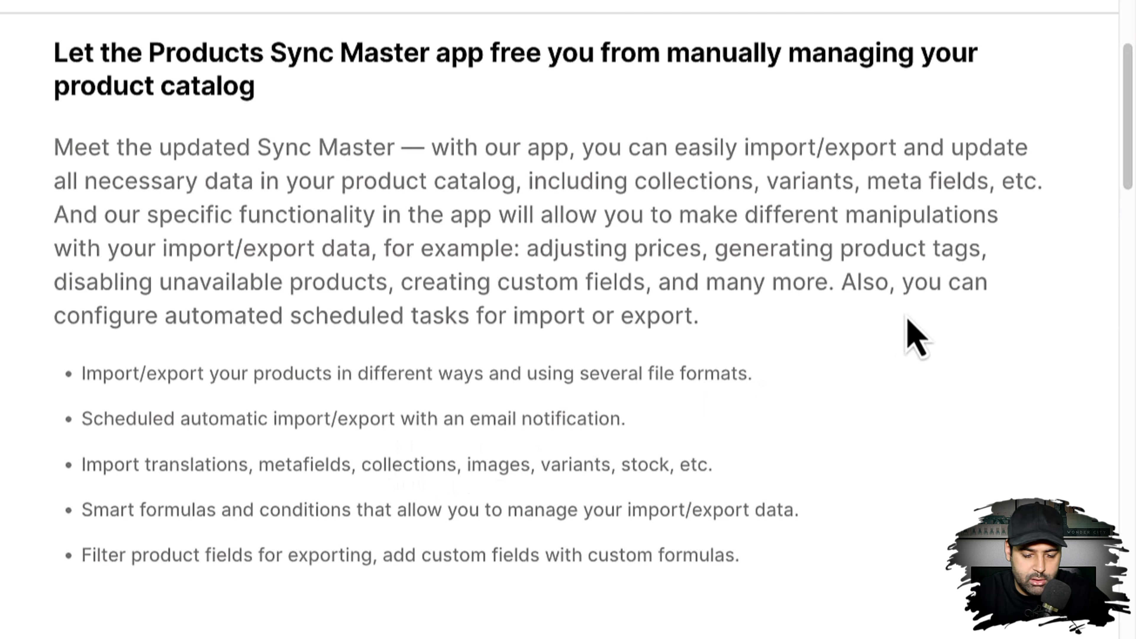
pyautogui.scroll(-3, 911, 334)
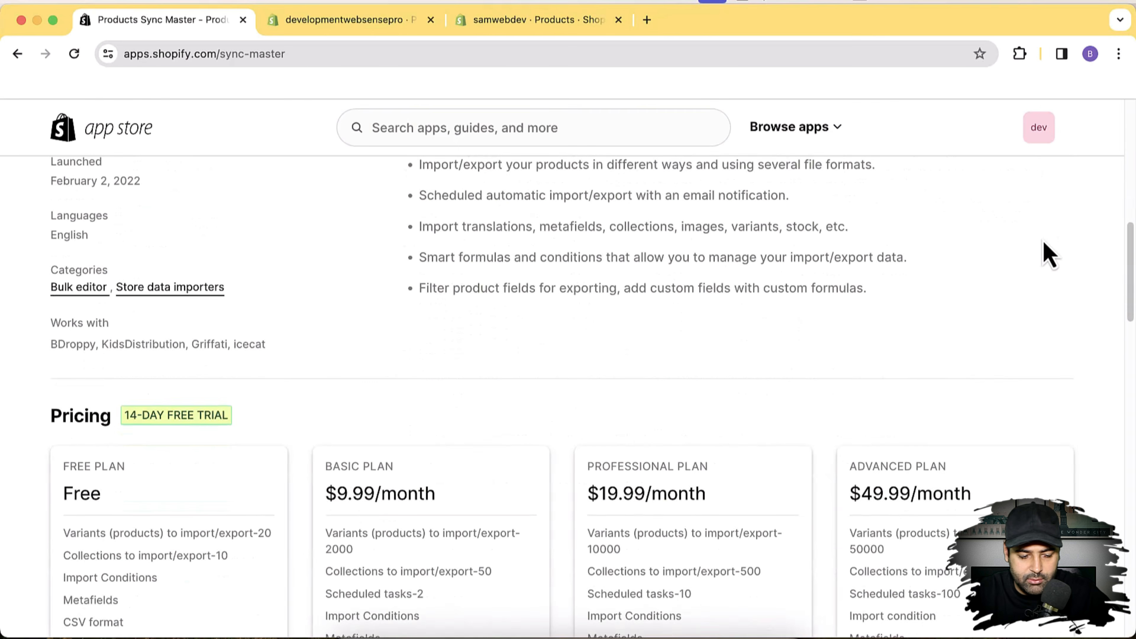
pyautogui.scroll(-3, 1046, 254)
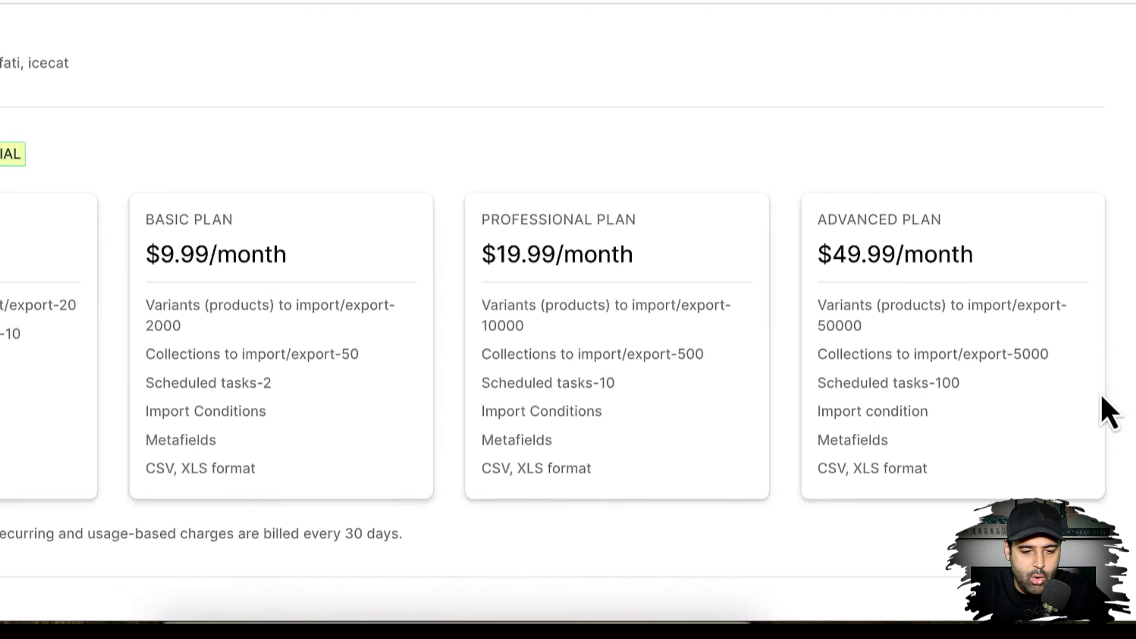
pyautogui.scroll(20, 1122, 351)
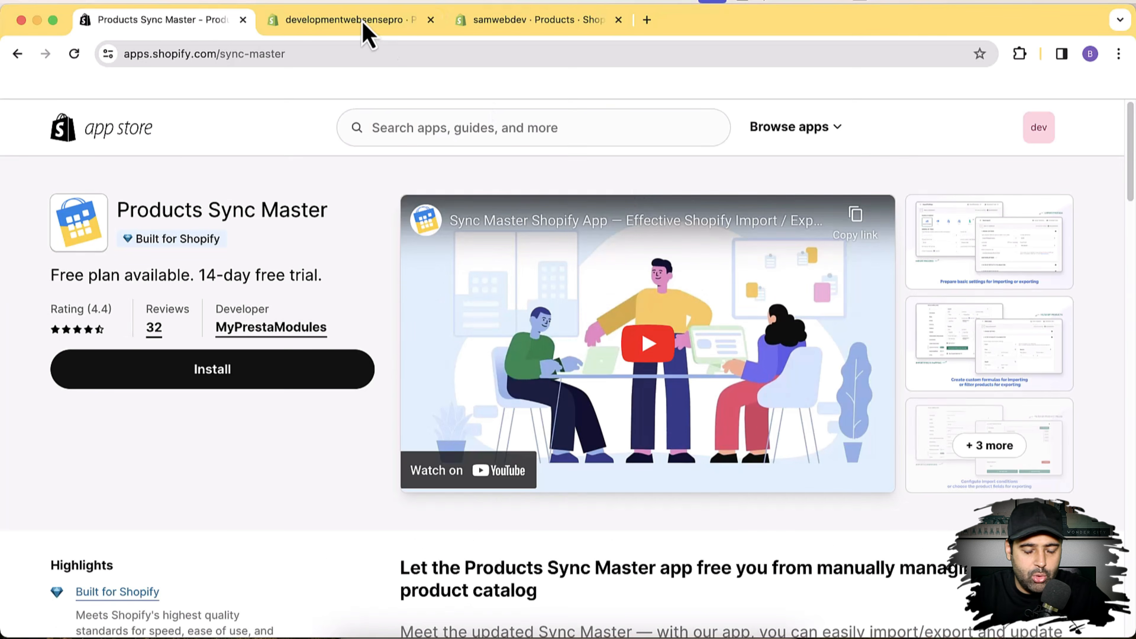
# View the Products pages of the developmentwebsensepro and samwebdev stores, ending on developmentwebsensepro and highlighting its store name in the URL
pyautogui.click(364, 25)
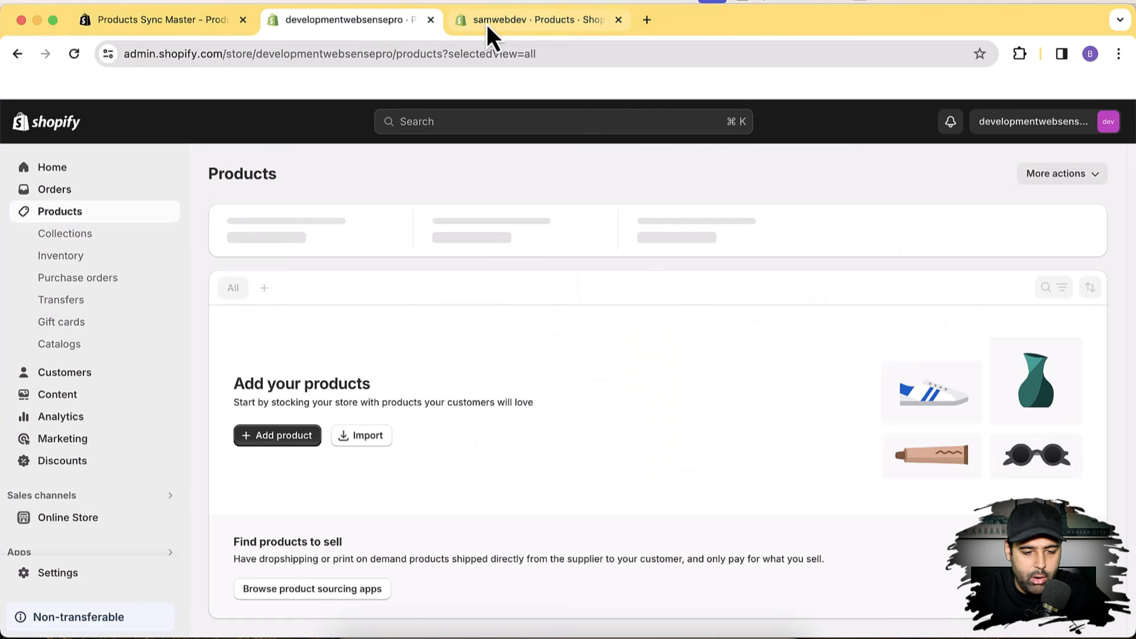
pyautogui.click(566, 32)
pyautogui.click(406, 34)
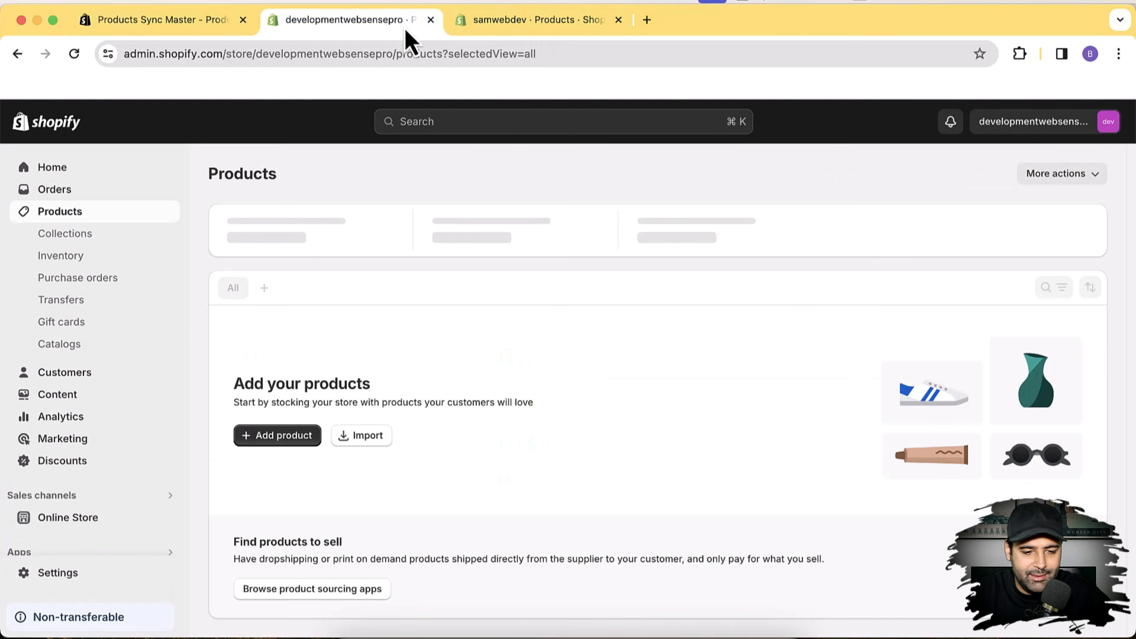
pyautogui.doubleClick(316, 56)
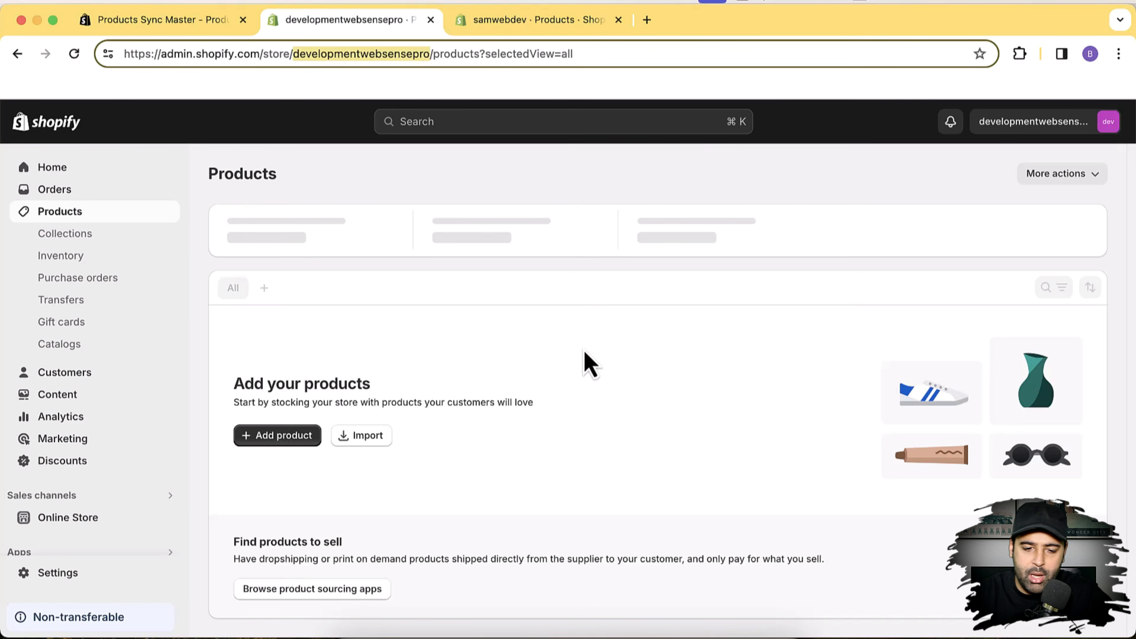
# In the samwebdev store, inspect the ALBANY UNITED NIKE DRILL TOP - MEN'S product down to its metafields, and return to the product list
pyautogui.click(537, 20)
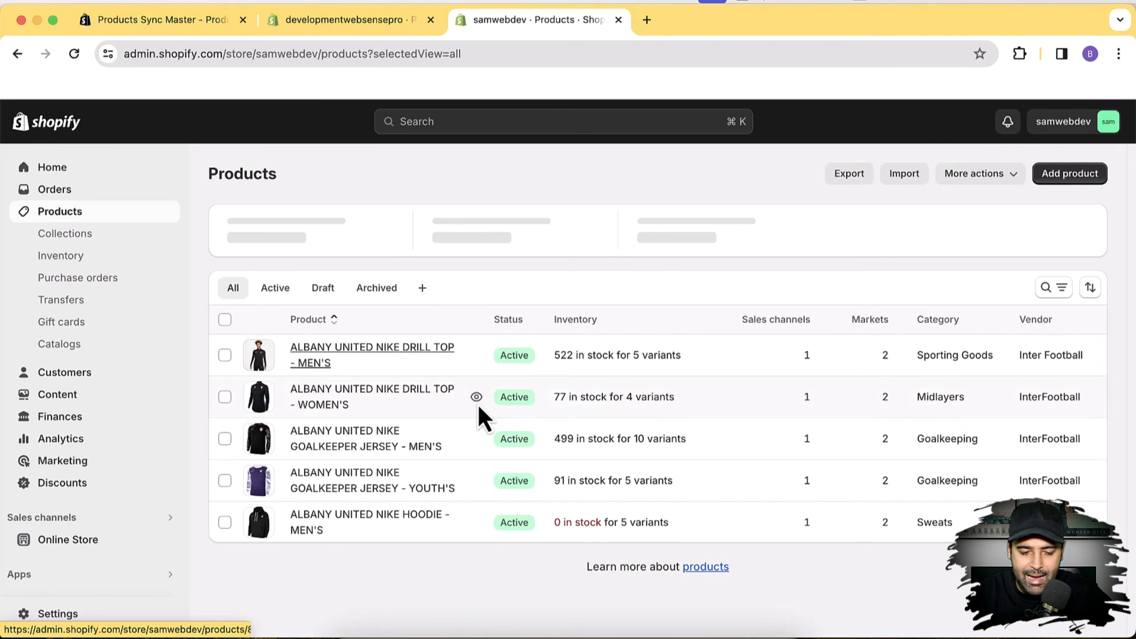
pyautogui.click(379, 357)
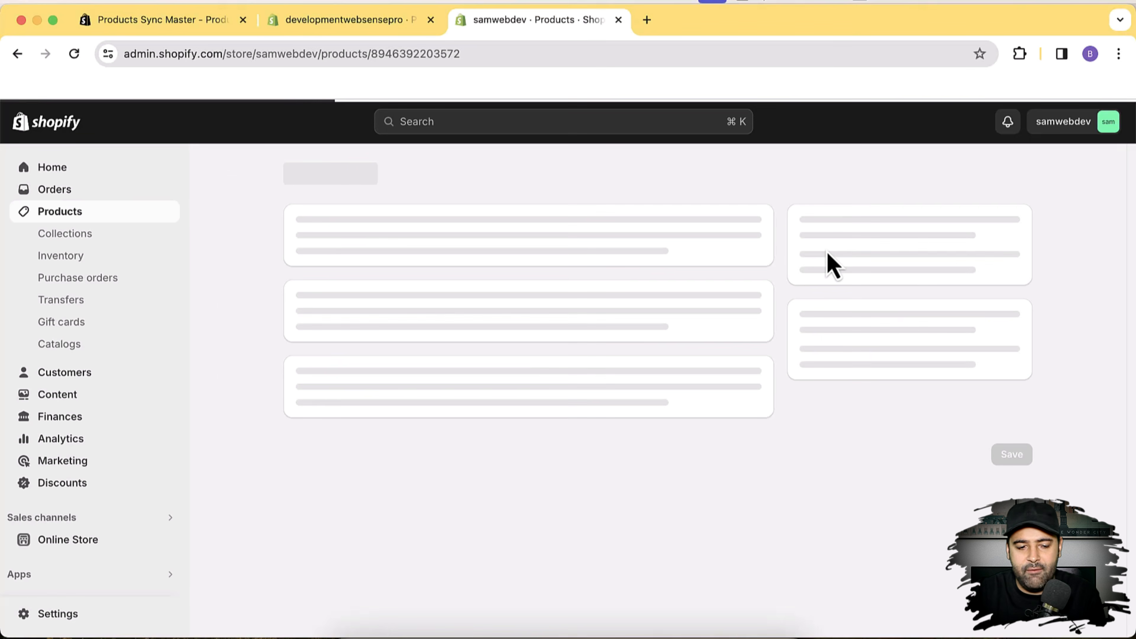
pyautogui.scroll(-15, 808, 247)
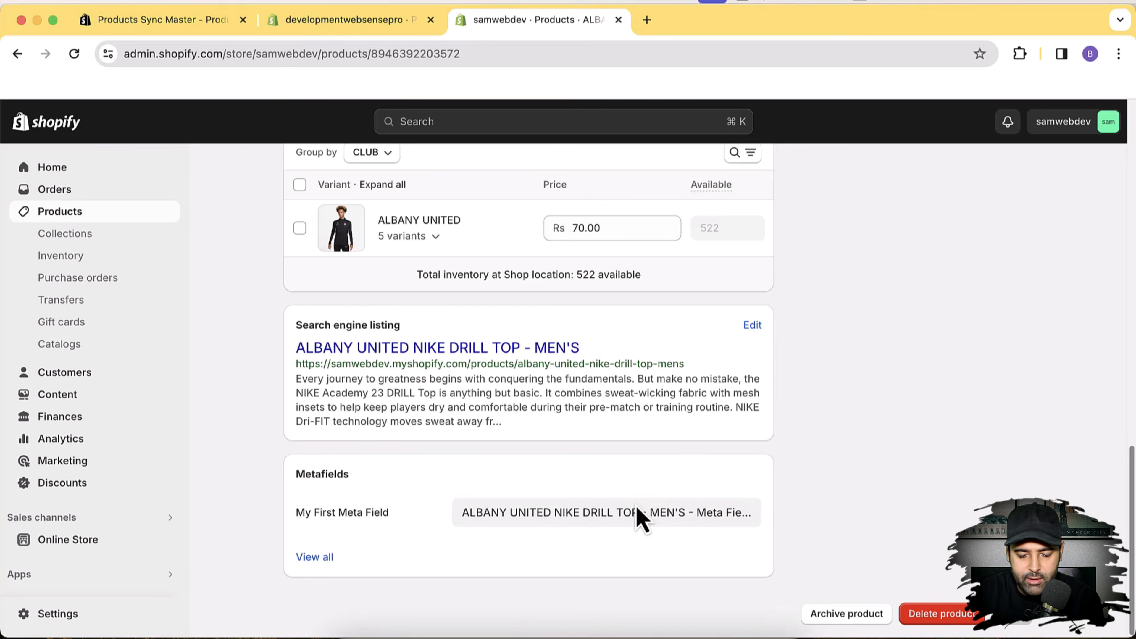
pyautogui.scroll(15, 743, 520)
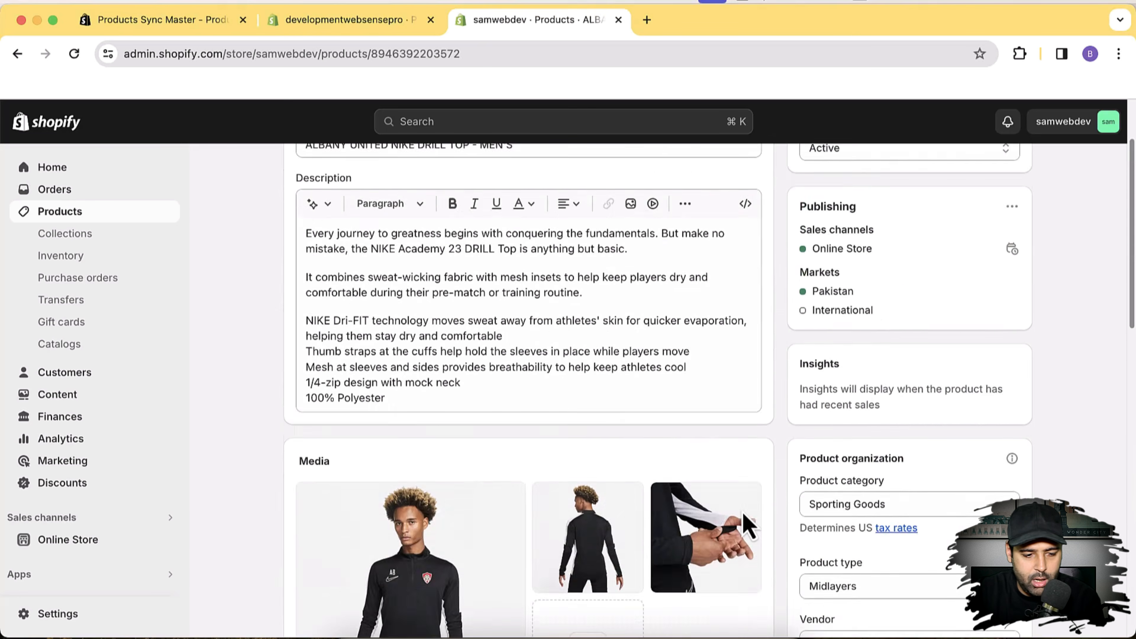
pyautogui.click(115, 219)
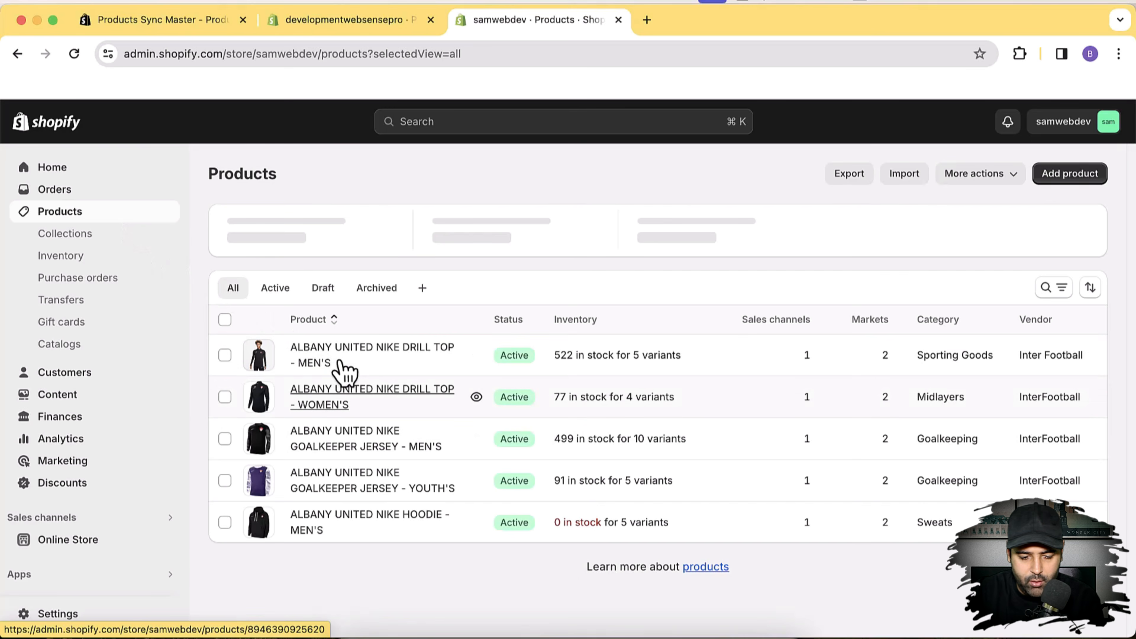
# Open the product metafield definitions in samwebdev's custom data settings and highlight the store name in the URL
pyautogui.click(128, 612)
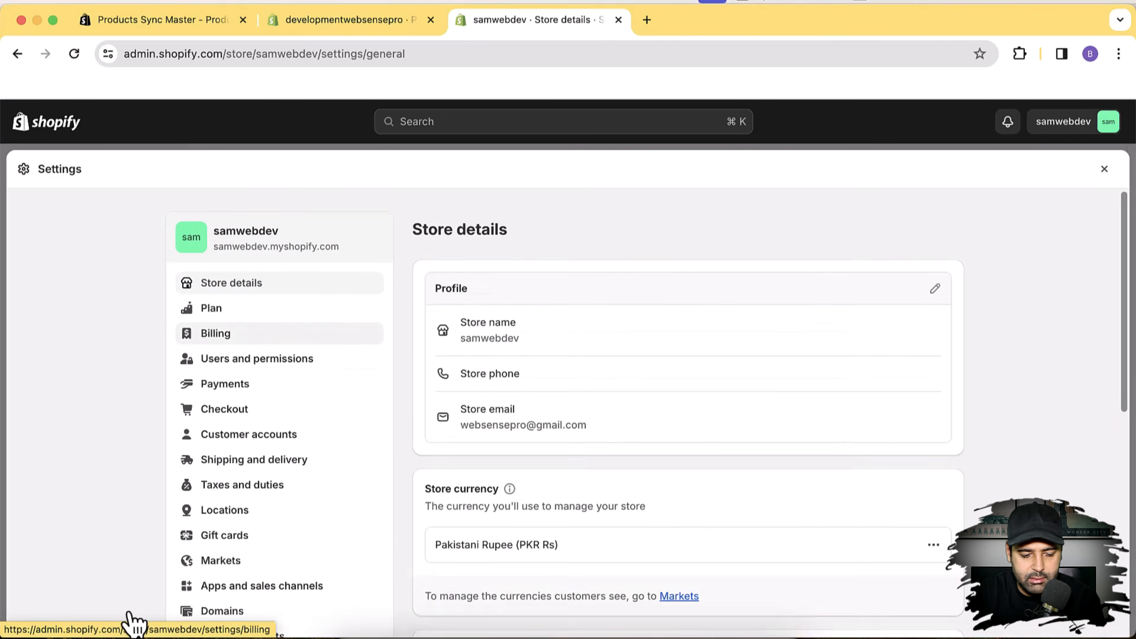
pyautogui.scroll(-3, 134, 617)
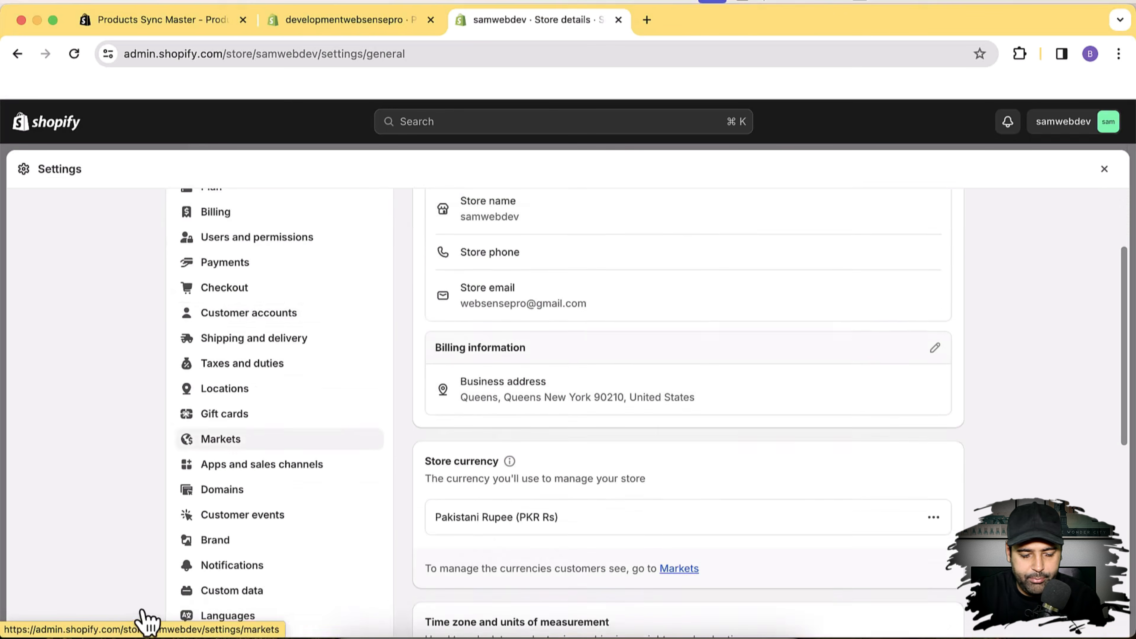
pyautogui.click(281, 599)
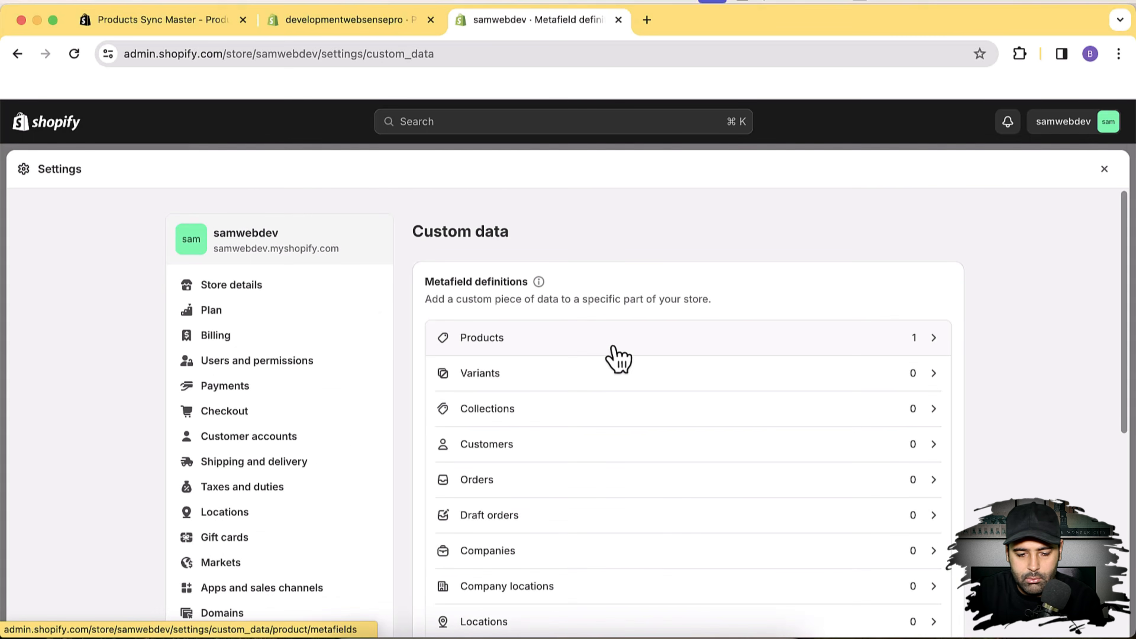
pyautogui.click(617, 358)
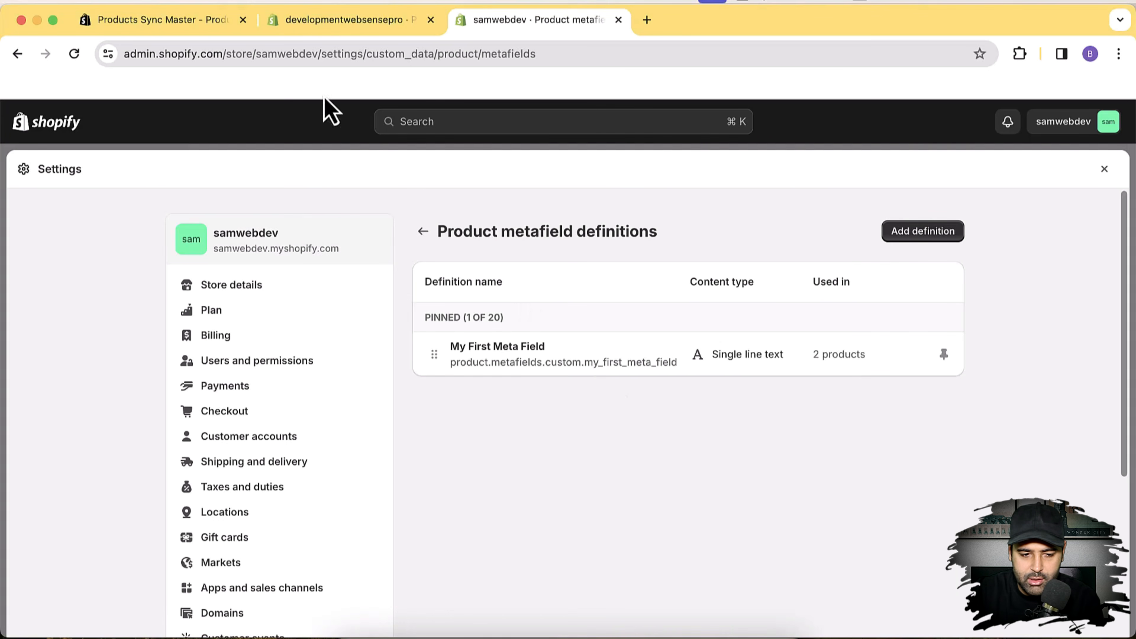
pyautogui.doubleClick(286, 54)
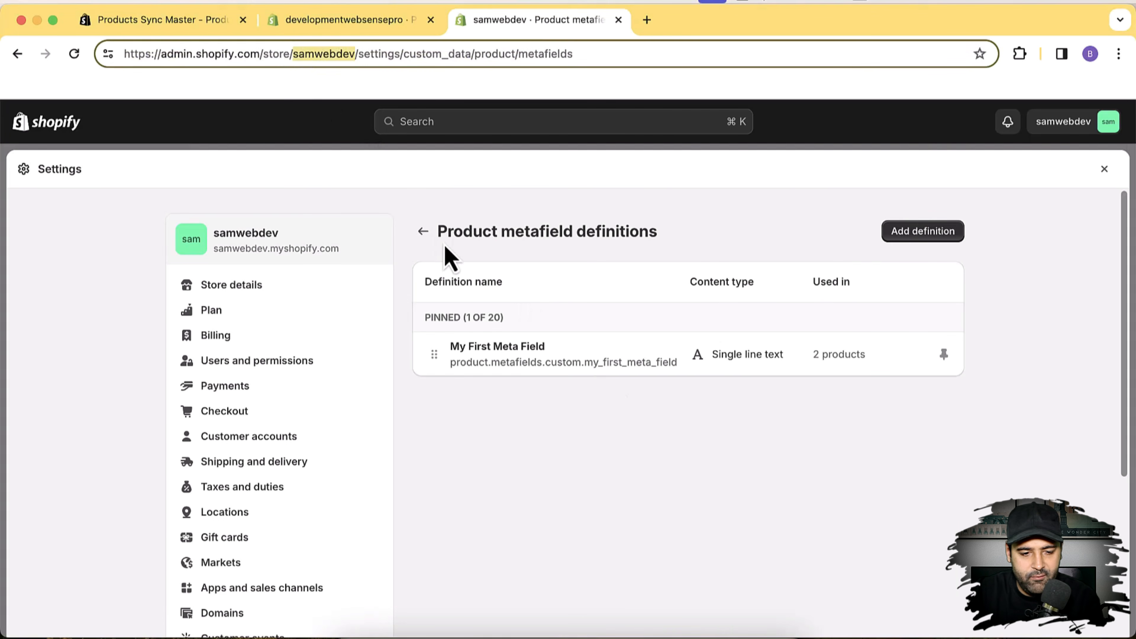
# Switch to the developmentwebsensepro store and open the product metafield definitions in its custom data settings
pyautogui.click(376, 29)
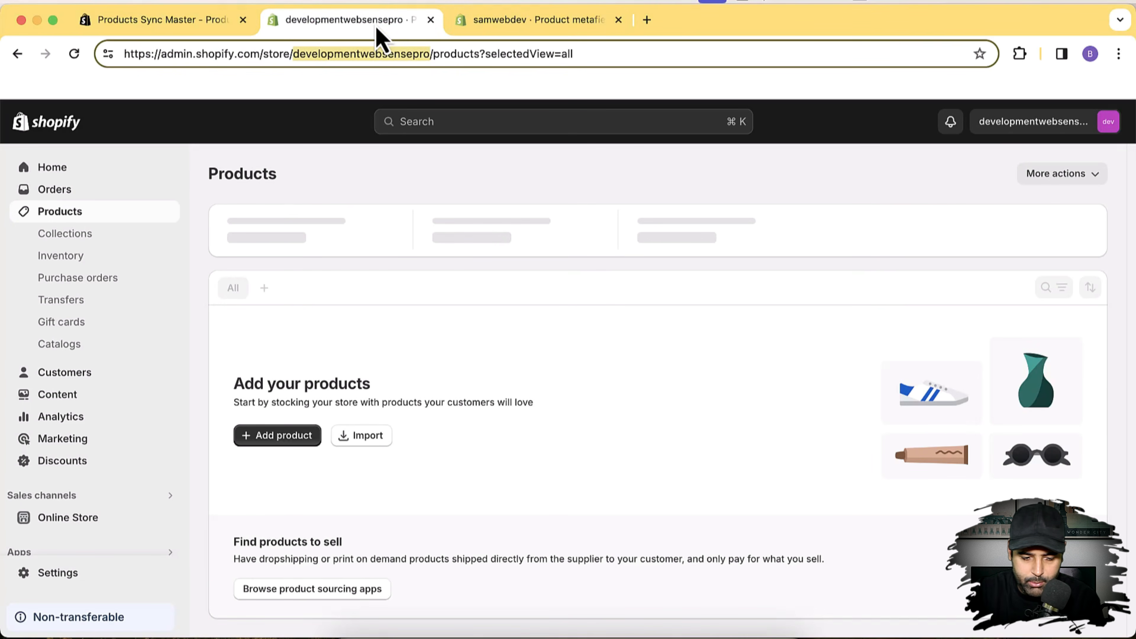
pyautogui.click(56, 582)
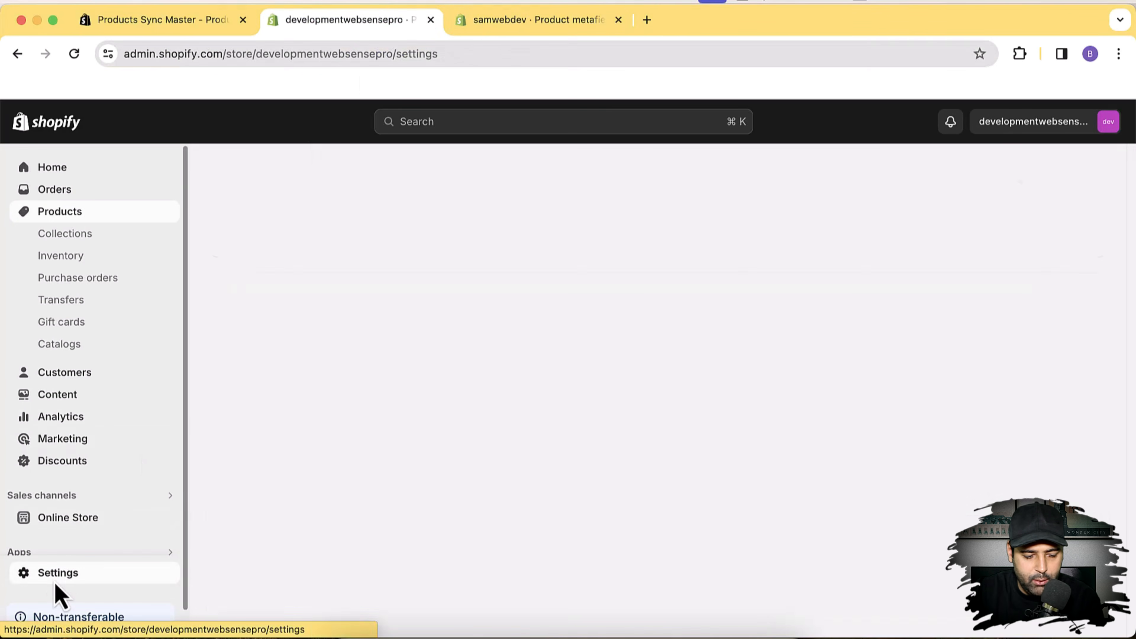
pyautogui.scroll(-3, 381, 355)
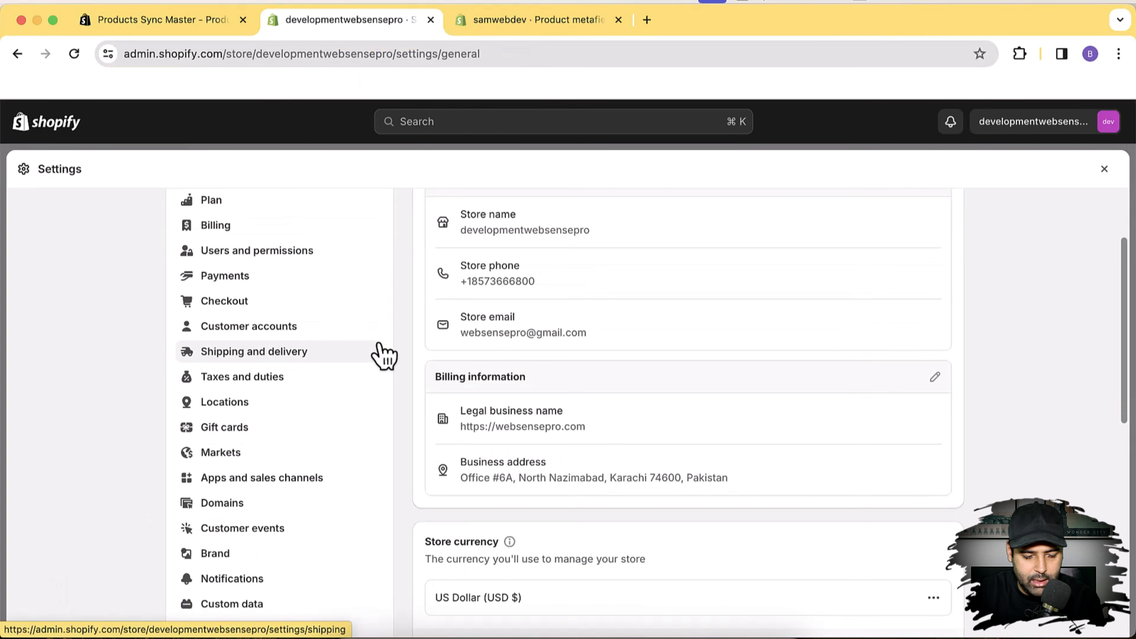
pyautogui.scroll(-3, 383, 356)
pyautogui.click(313, 475)
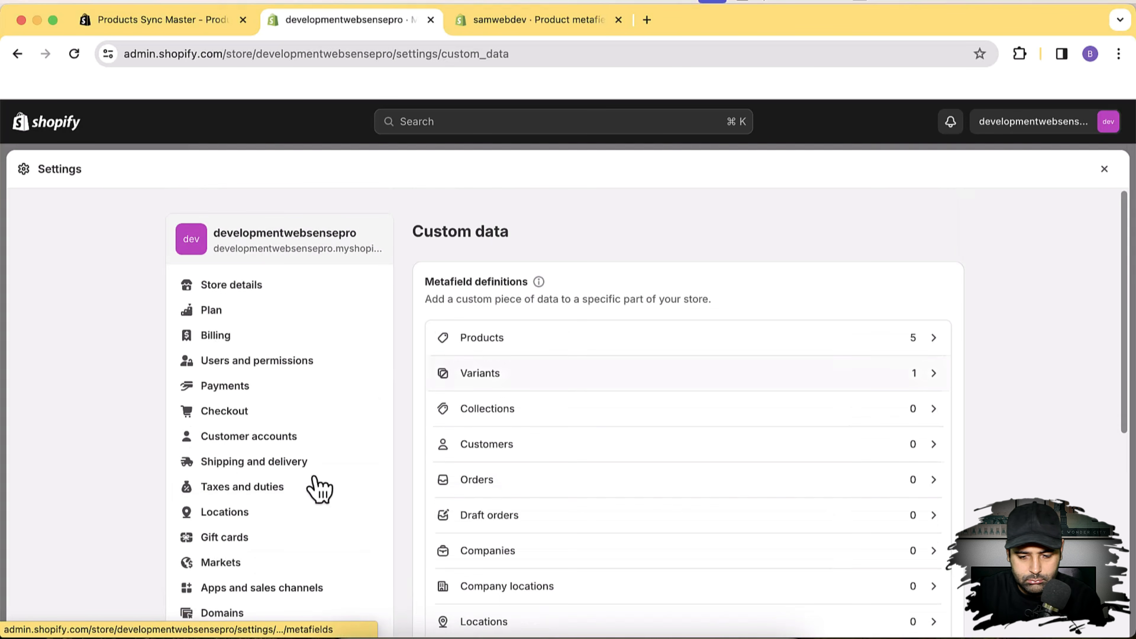
pyautogui.click(551, 343)
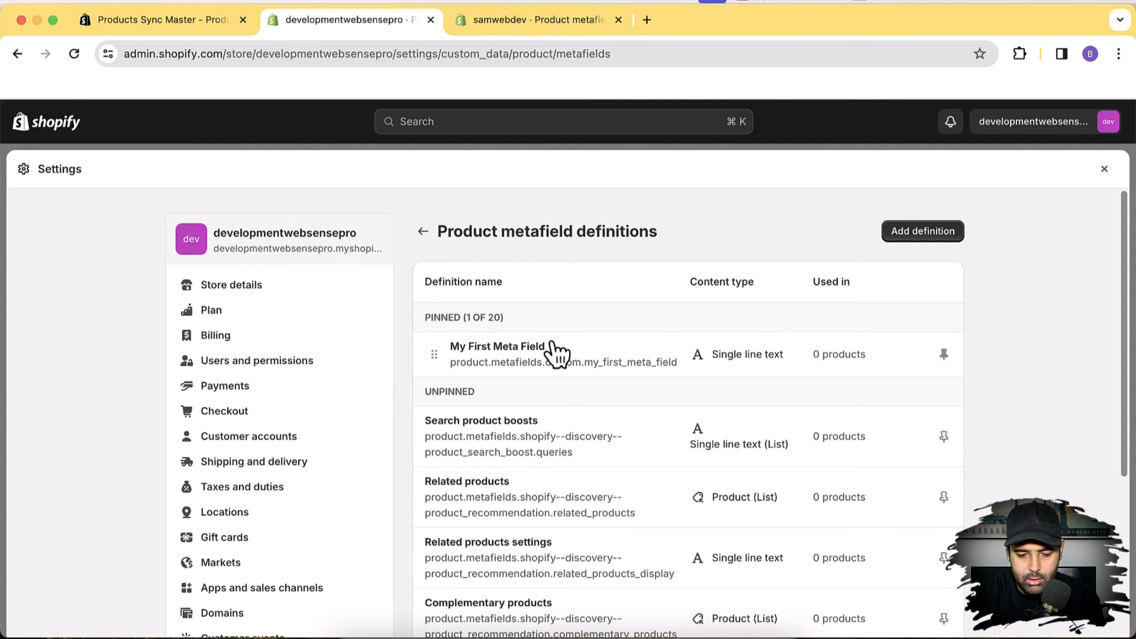
# Look through developmentwebsensepro's pinned and unpinned product metafield definitions, and close the store settings
pyautogui.scroll(-6, 557, 353)
pyautogui.scroll(4, 557, 353)
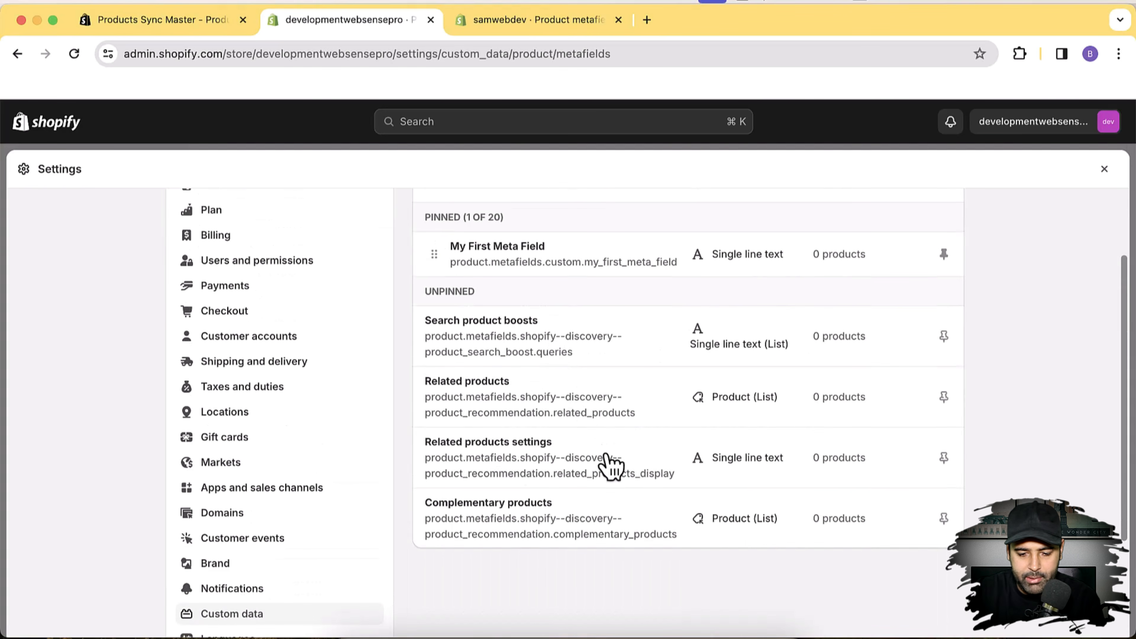
pyautogui.scroll(1, 630, 505)
pyautogui.scroll(2, 630, 505)
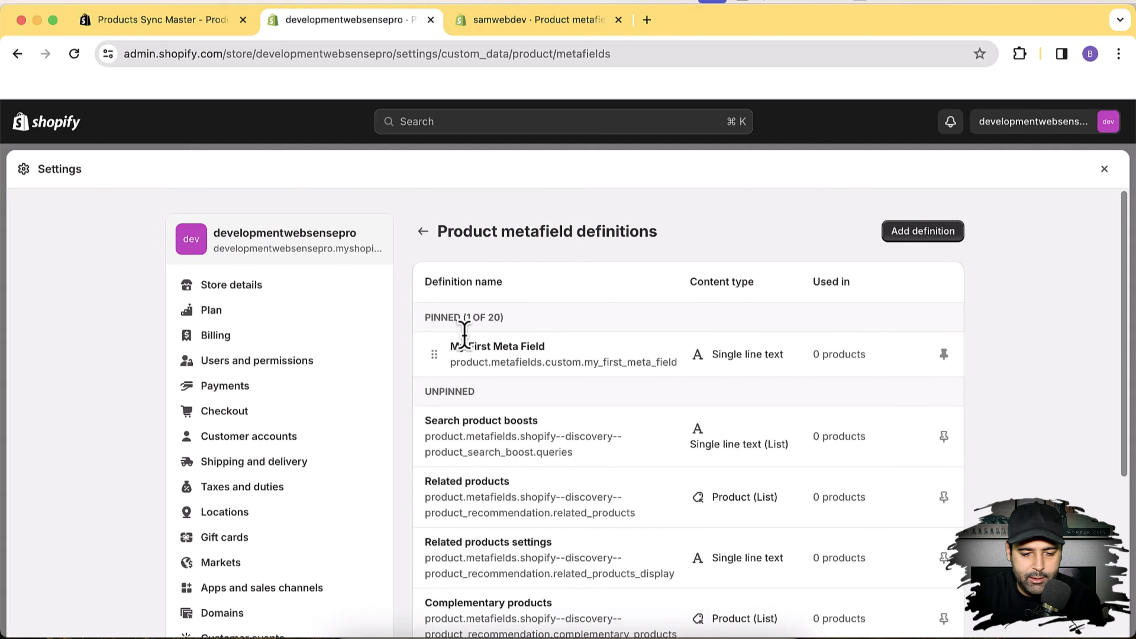
pyautogui.click(423, 231)
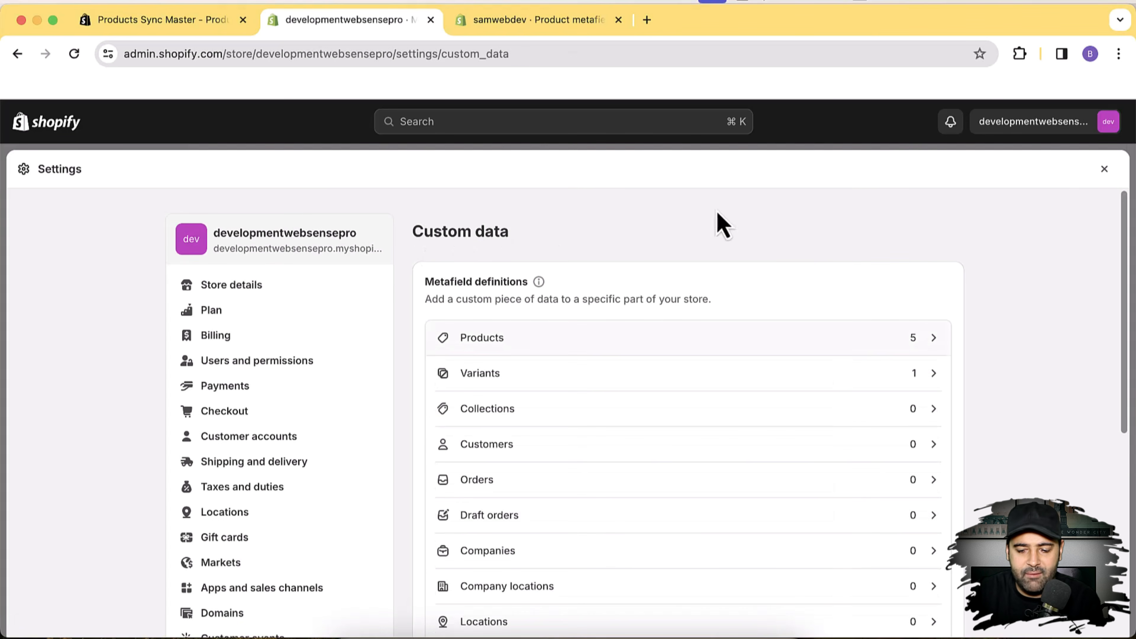
pyautogui.click(1104, 170)
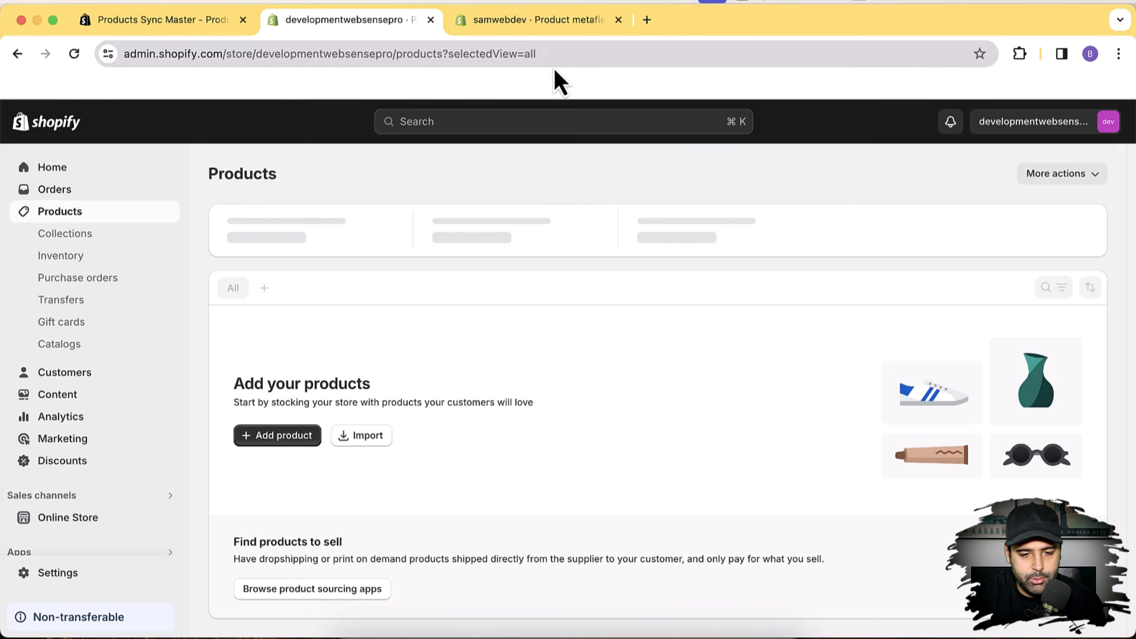
# Export all samwebdev products as CSV for Excel, Numbers, or other spreadsheet programs, and download products_export_1.csv from the export e-mail in Gmail
pyautogui.click(572, 31)
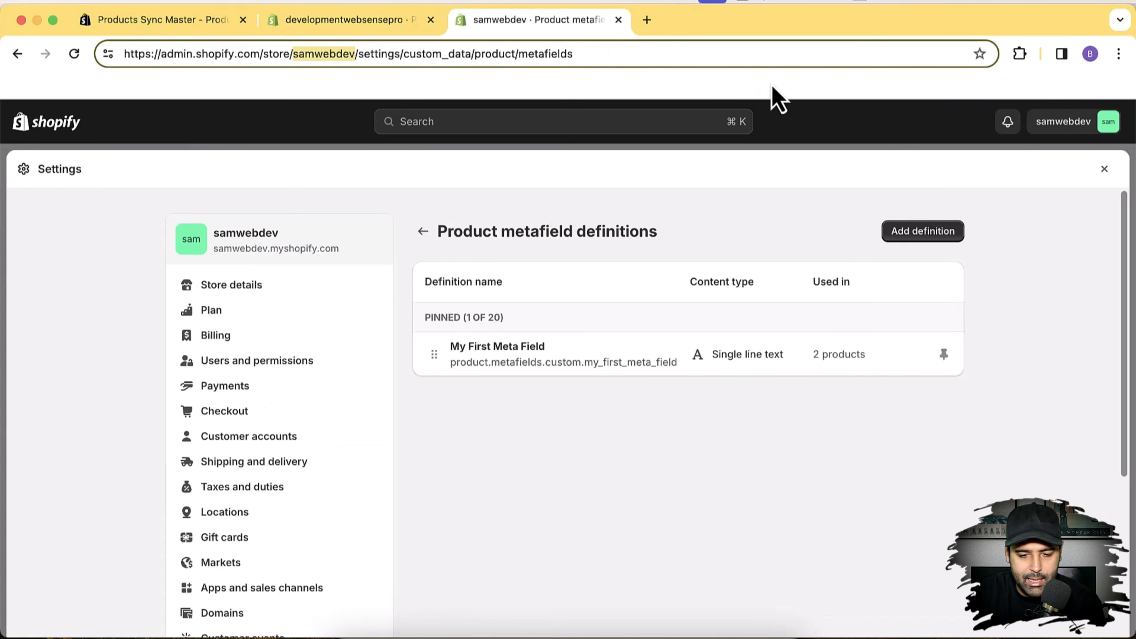
pyautogui.click(1104, 171)
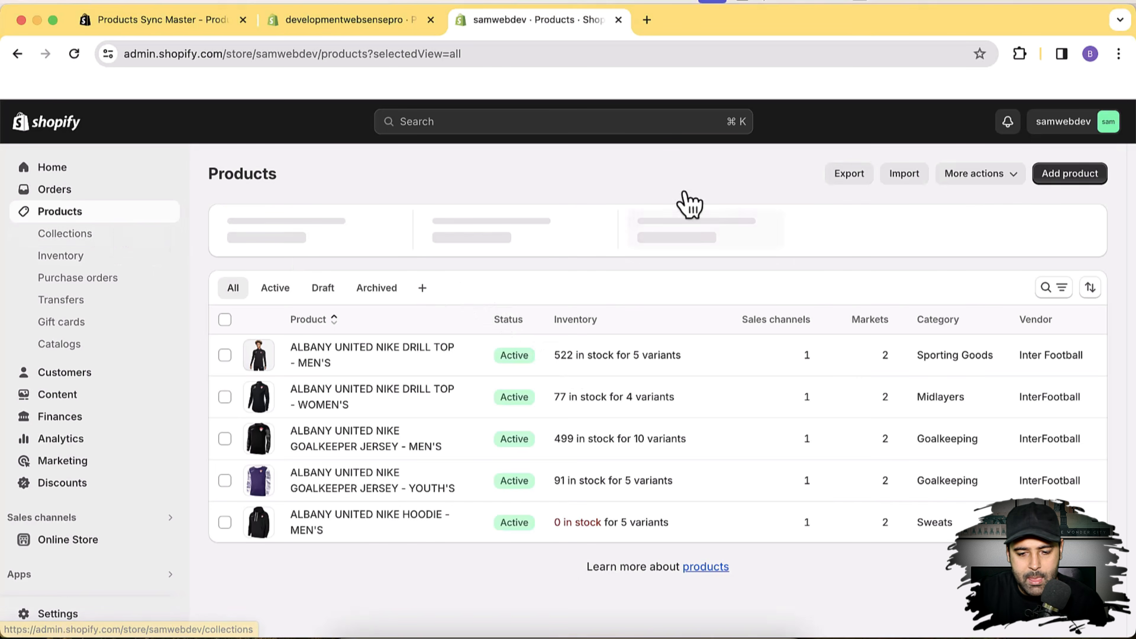
pyautogui.click(832, 184)
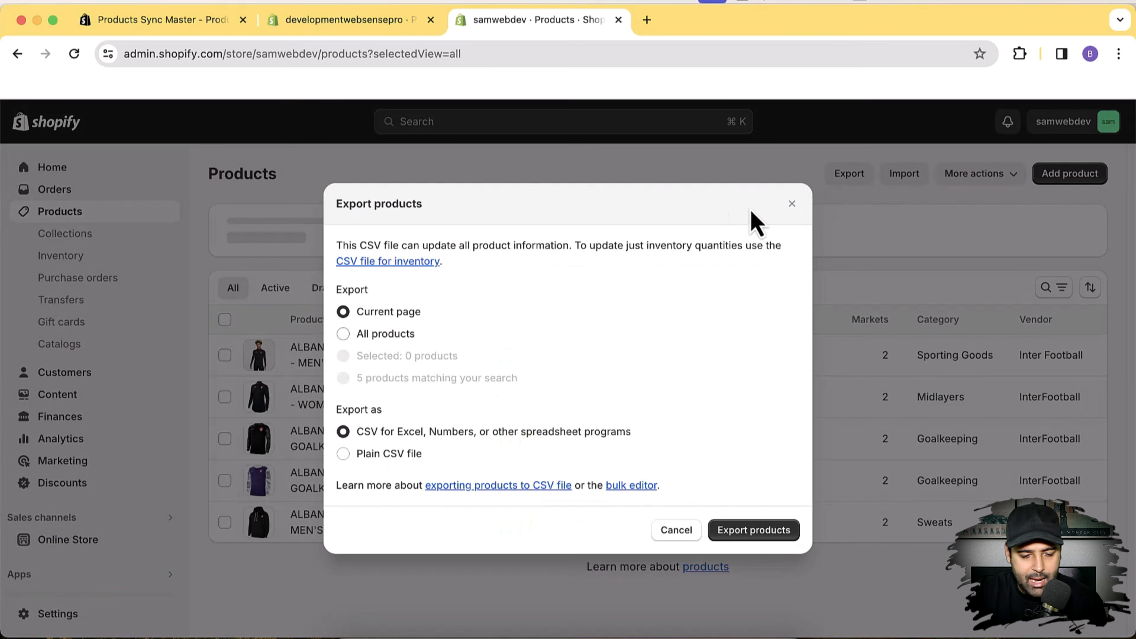
pyautogui.click(345, 336)
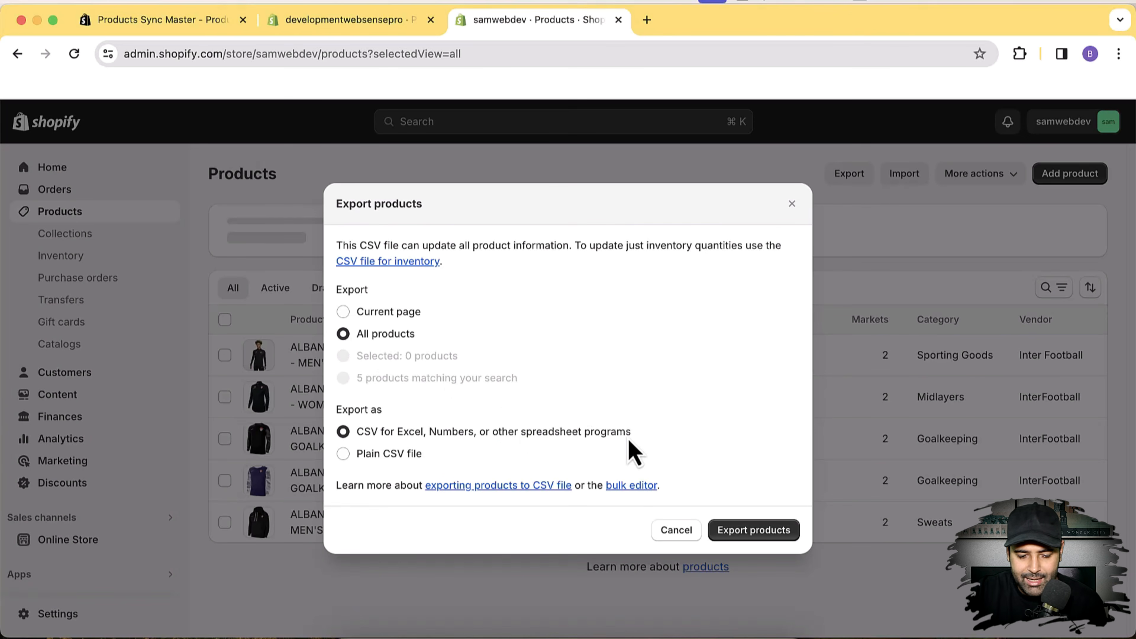
pyautogui.click(756, 539)
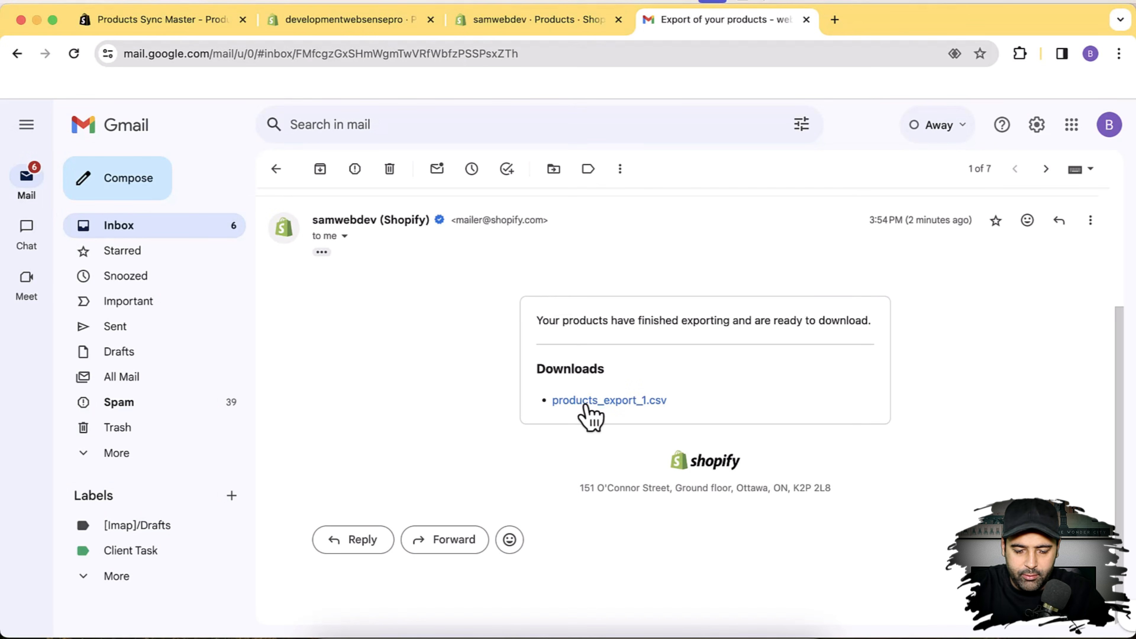
pyautogui.click(635, 405)
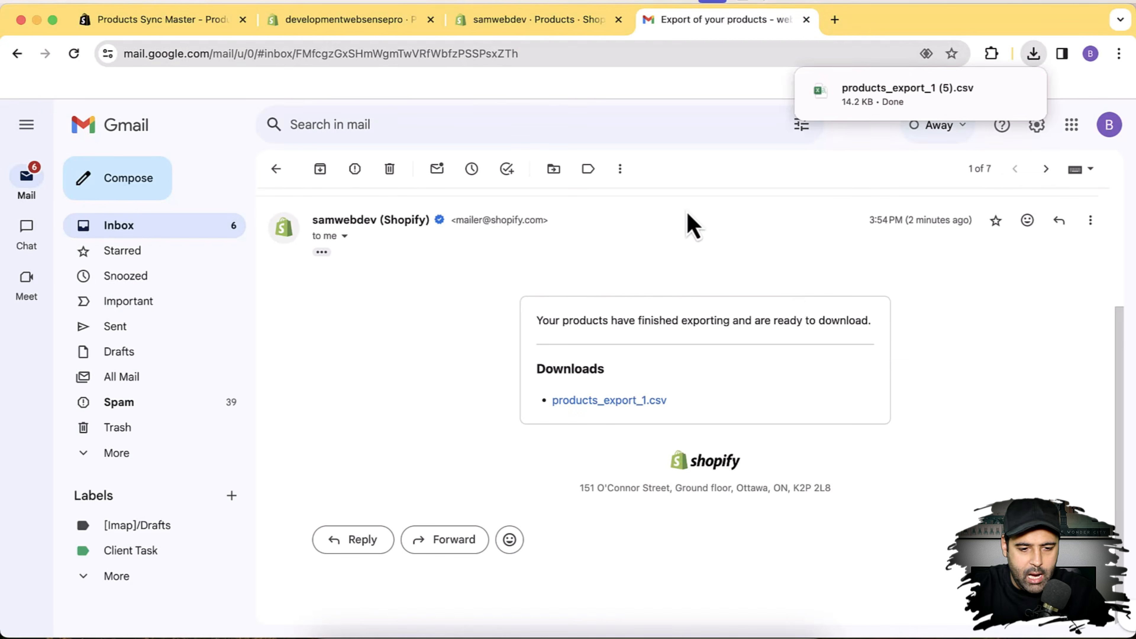
# In the developmentwebsensepro store, start a product import by CSV and add products_export_1 (5).csv from the Downloads folder
pyautogui.click(384, 28)
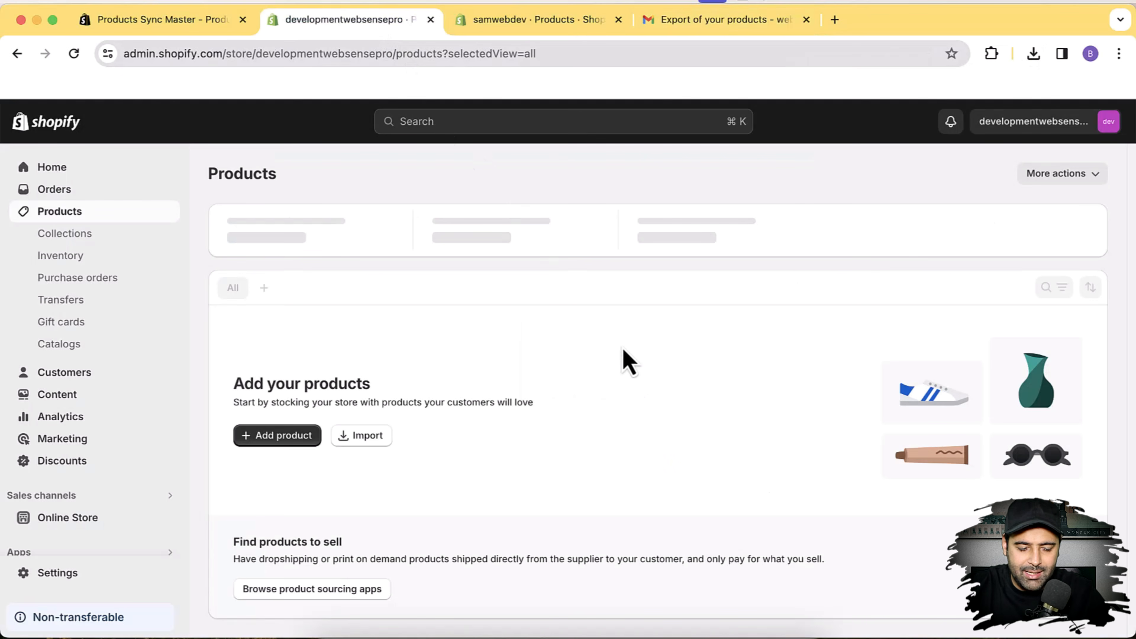
pyautogui.scroll(-1, 158, 434)
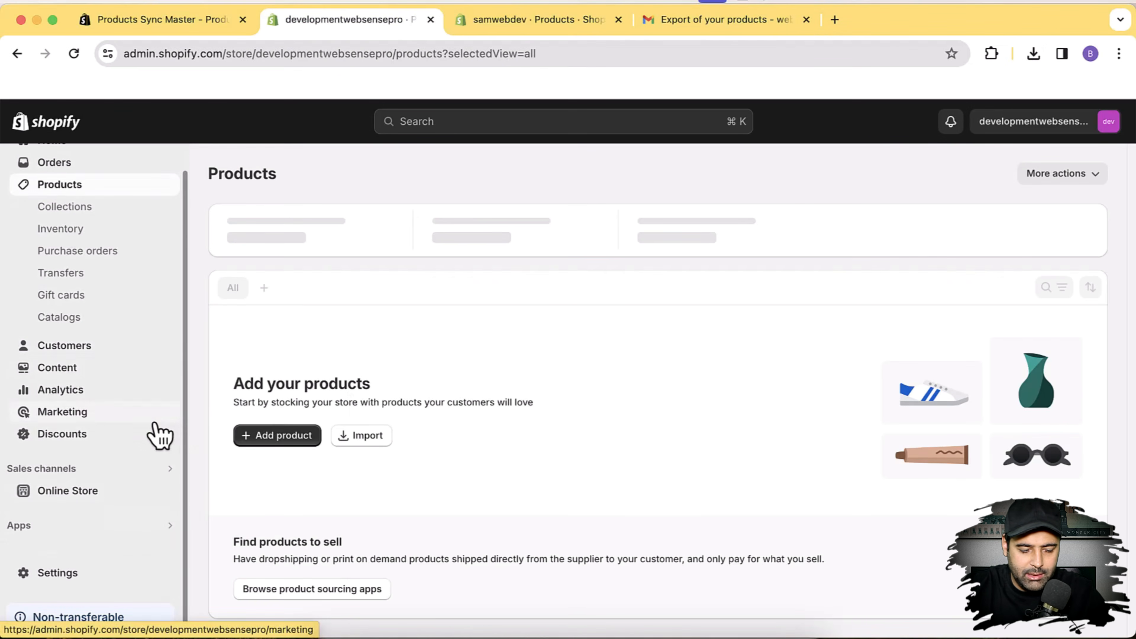
pyautogui.scroll(1, 159, 434)
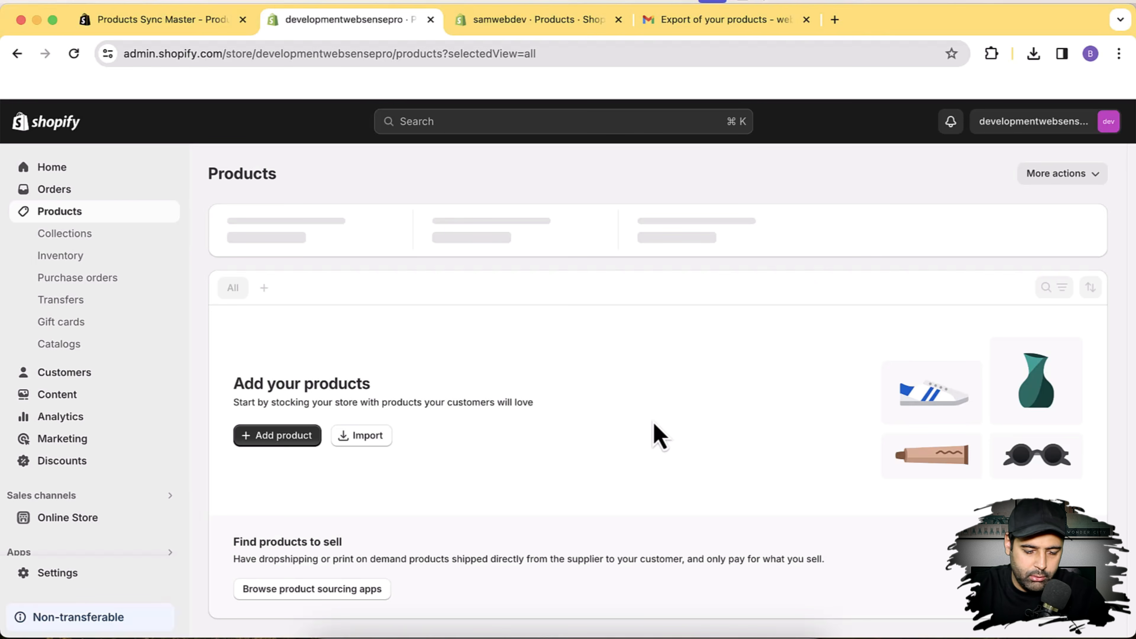
pyautogui.click(360, 436)
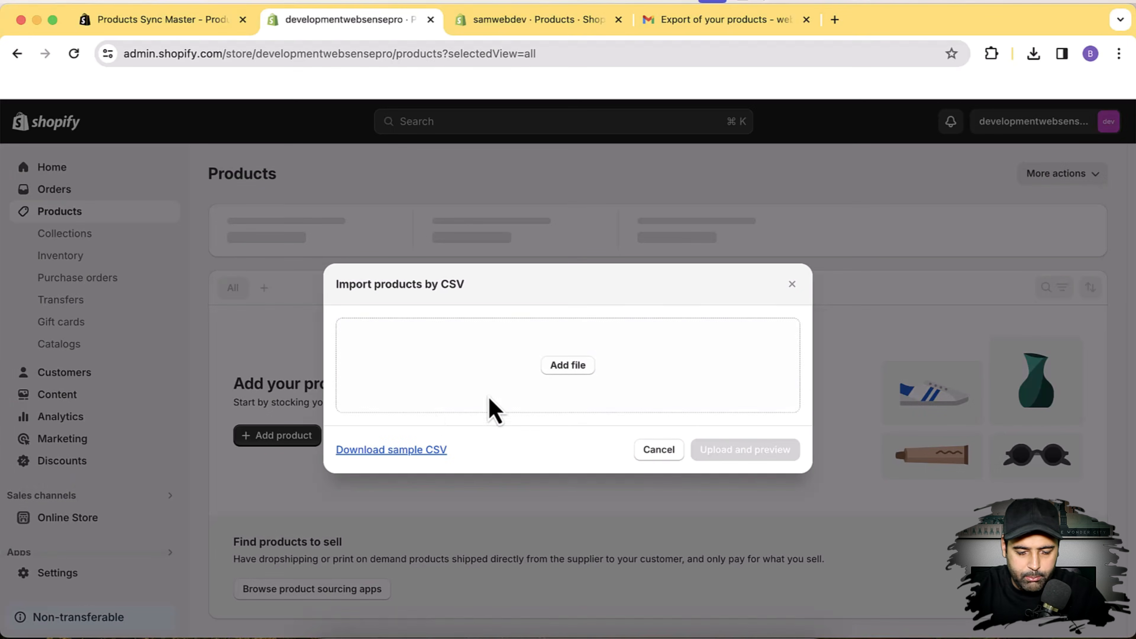
pyautogui.click(570, 366)
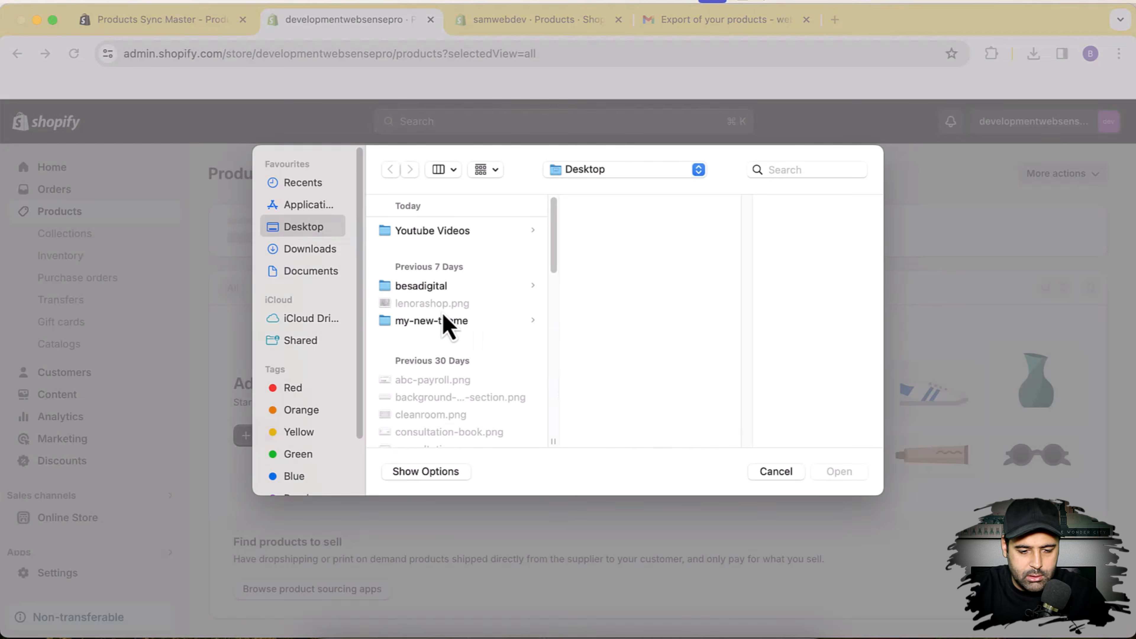
pyautogui.click(311, 249)
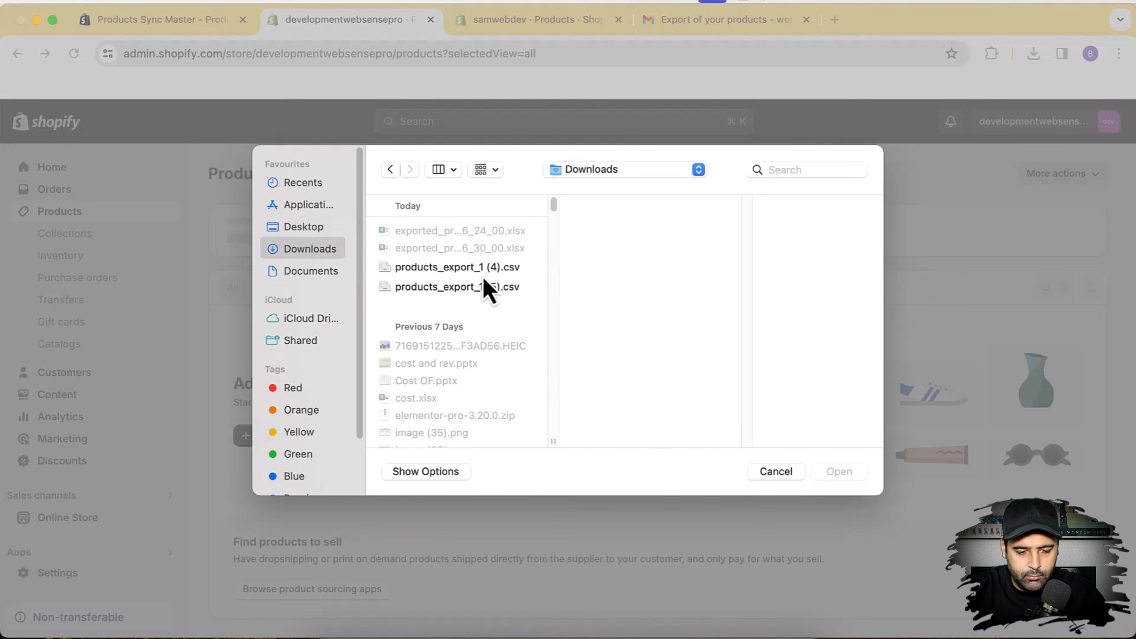
pyautogui.click(485, 290)
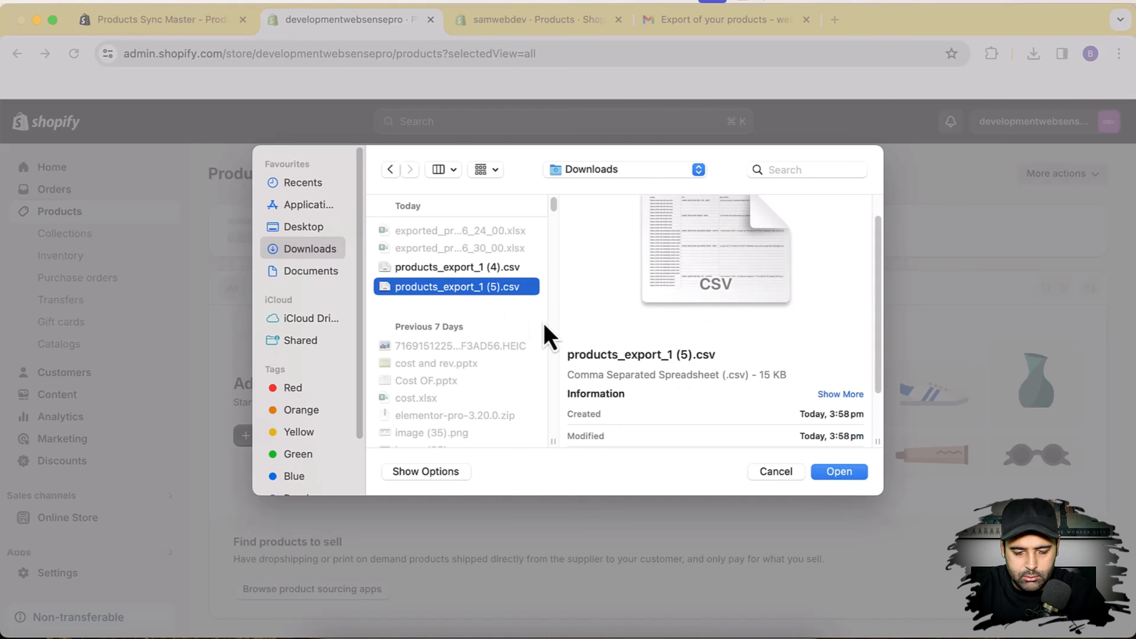
pyautogui.click(839, 472)
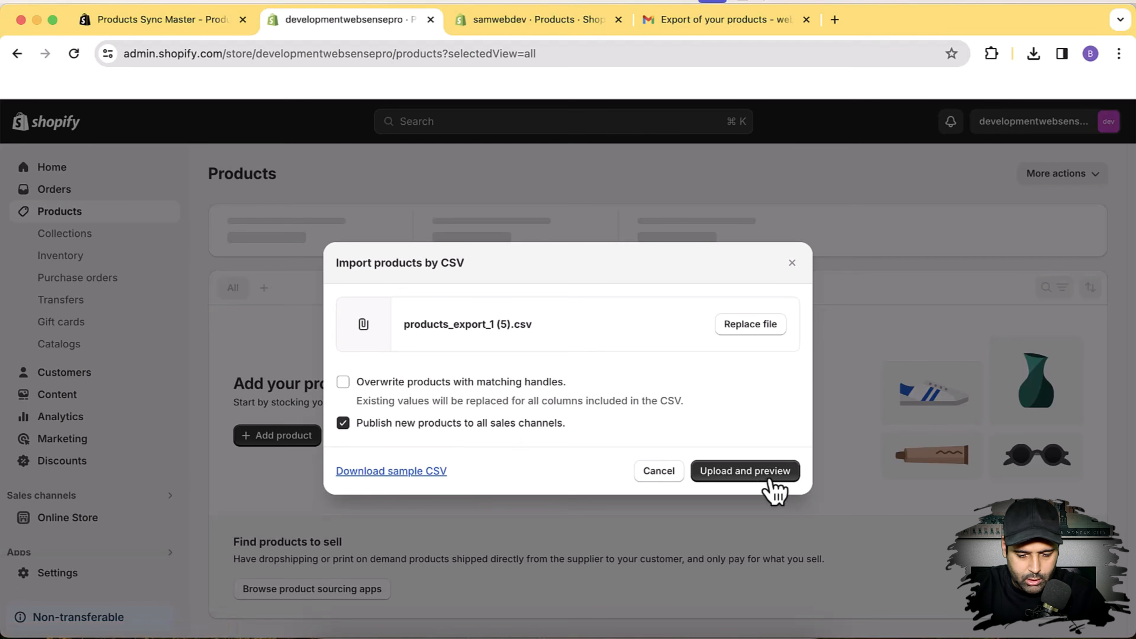
# Upload the CSV without overwriting matching handles, review the first product's preview, and import the products
pyautogui.click(783, 471)
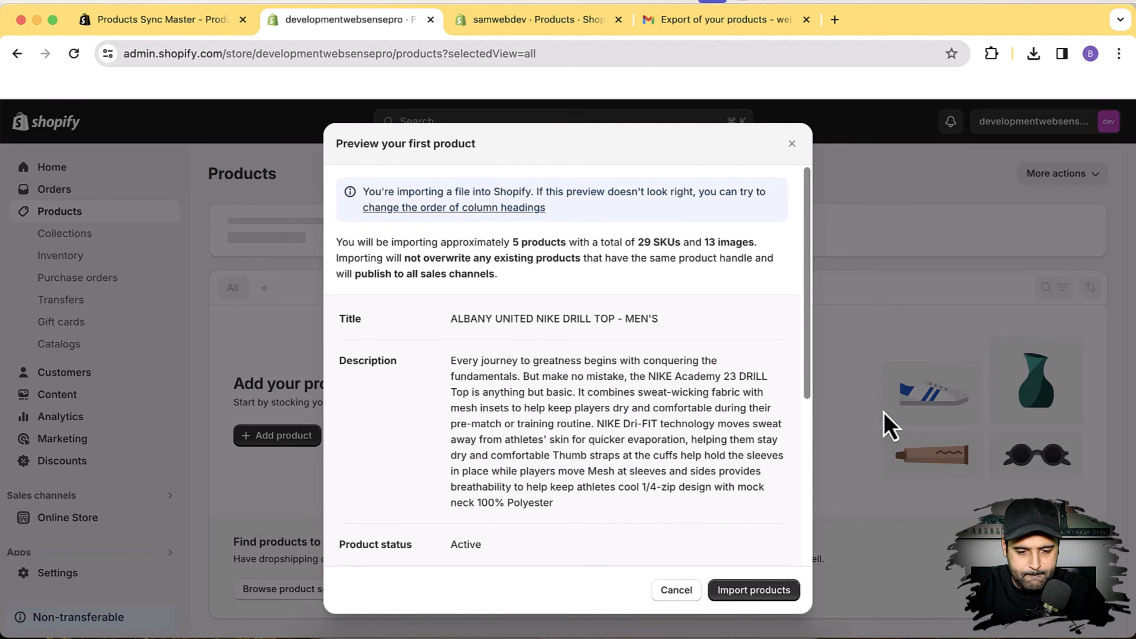
pyautogui.scroll(-6, 887, 426)
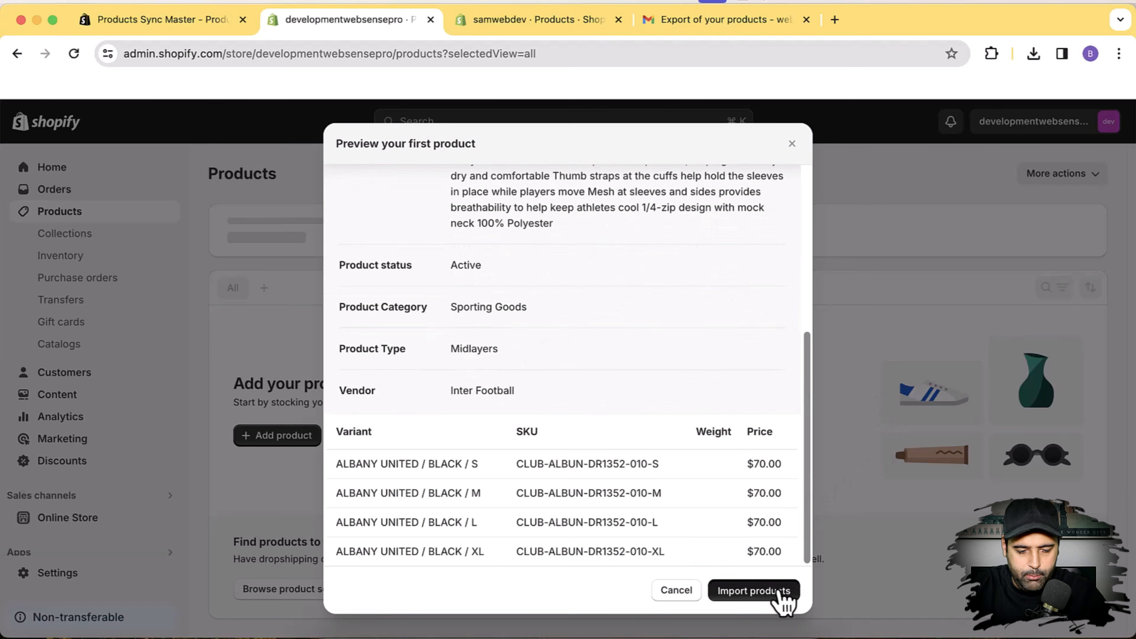
pyautogui.click(754, 591)
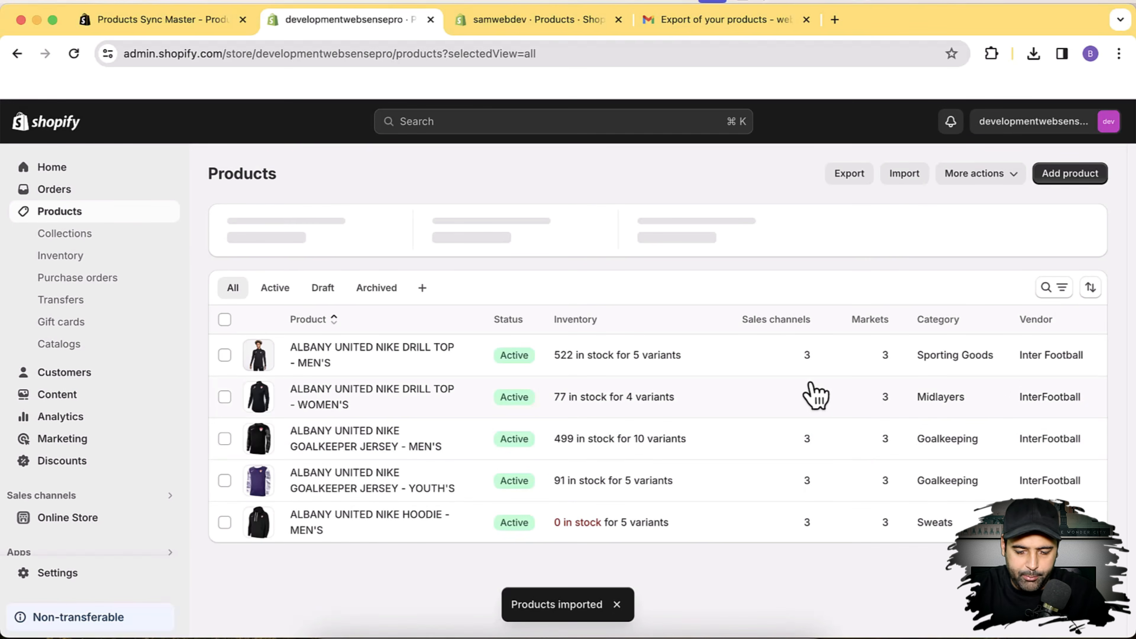
# Open ALBANY UNITED NIKE DRILL TOP - MEN'S in the samwebdev store and inspect its My First Meta Field value
pyautogui.click(499, 32)
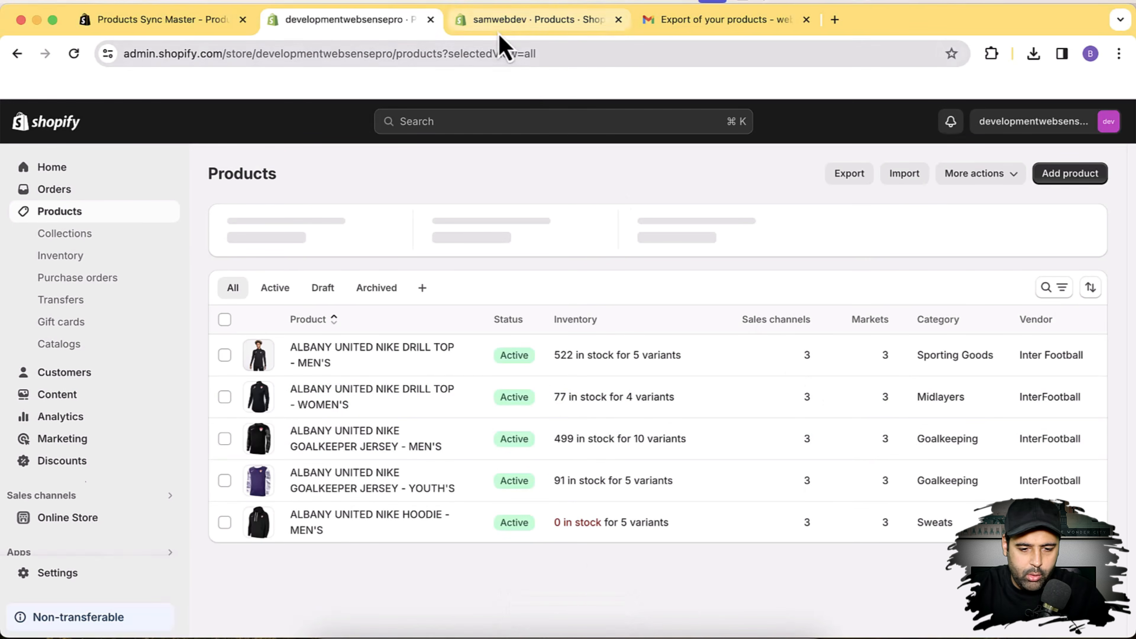
pyautogui.doubleClick(284, 53)
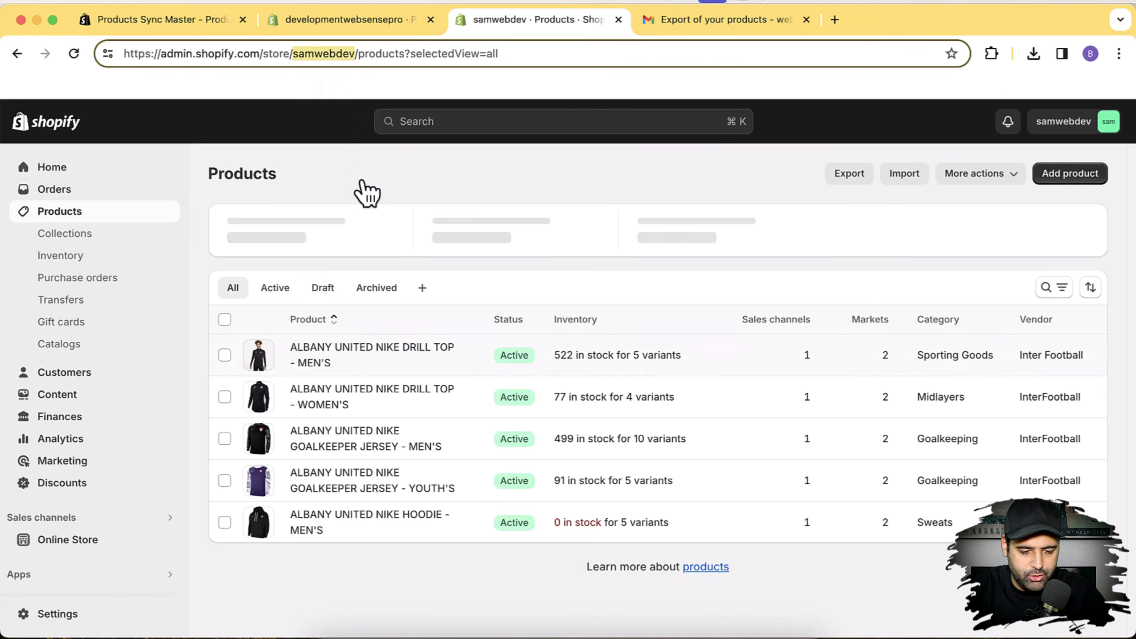
pyautogui.click(393, 356)
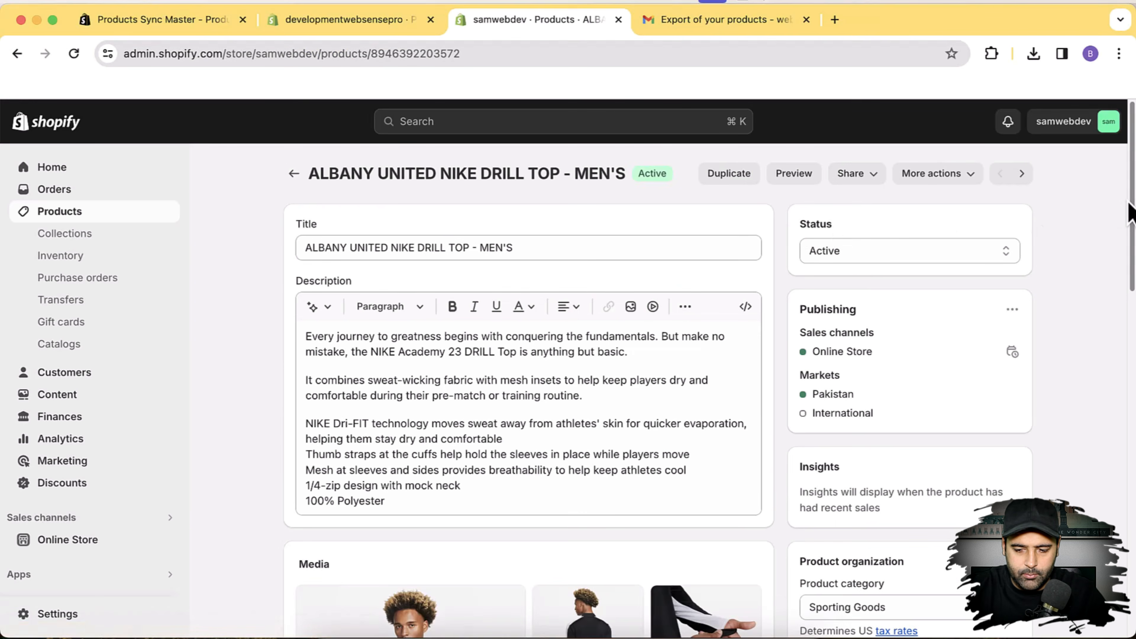
pyautogui.moveTo(1134, 197); pyautogui.dragTo(1134, 560)
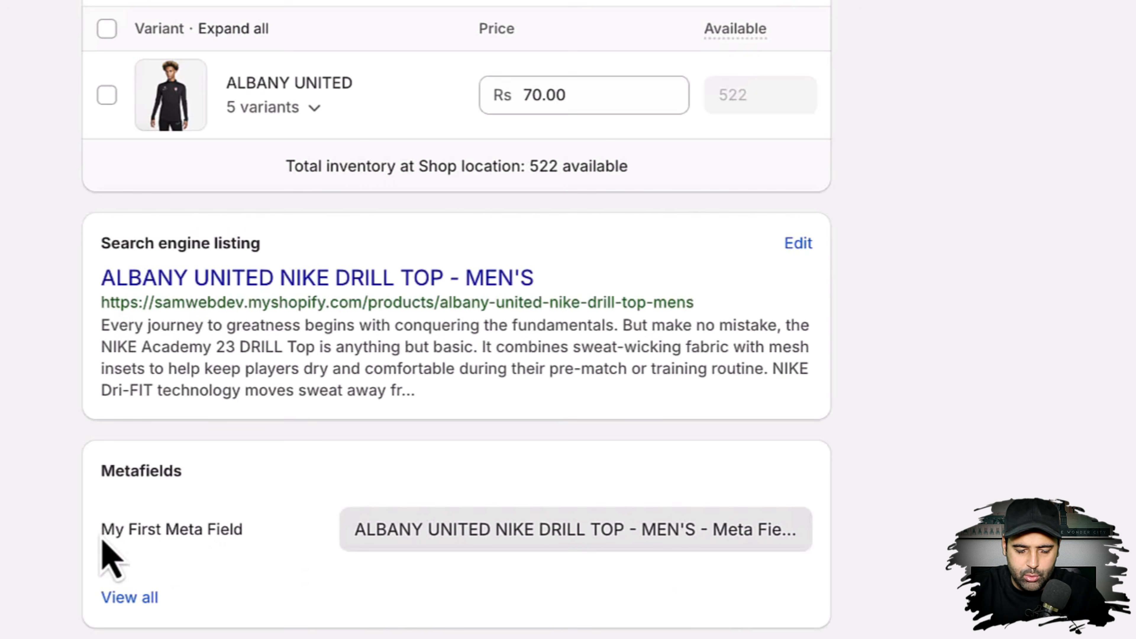
pyautogui.click(236, 528)
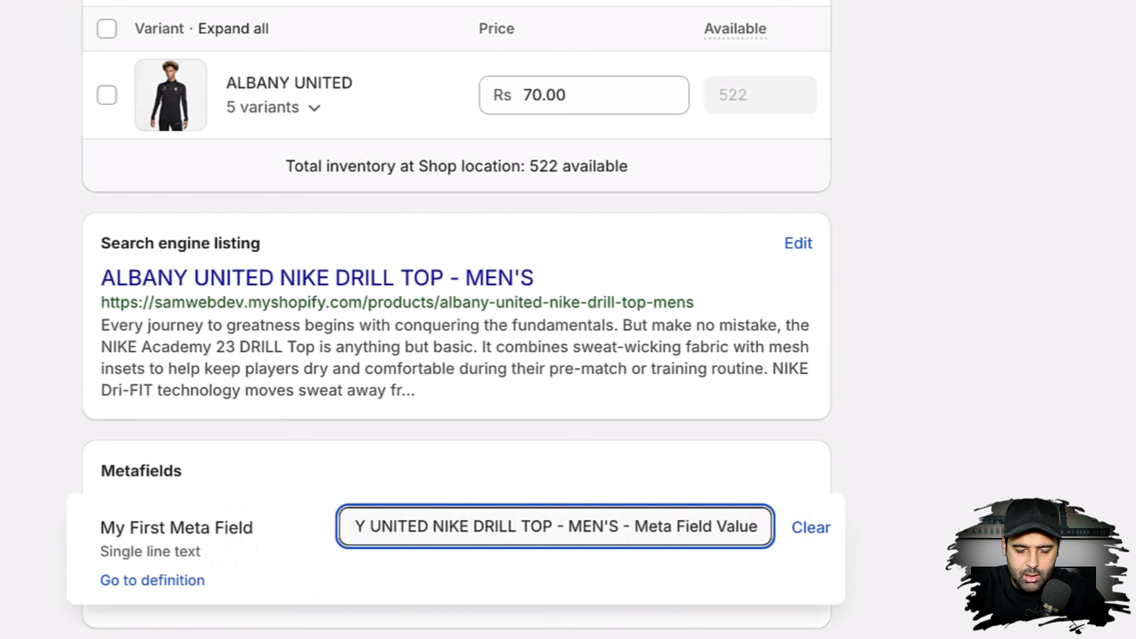
pyautogui.click(898, 467)
# Check the metafields of ALBANY UNITED NIKE DRILL TOP - MEN'S in developmentwebsensepro, and return to its product list
pyautogui.click(357, 26)
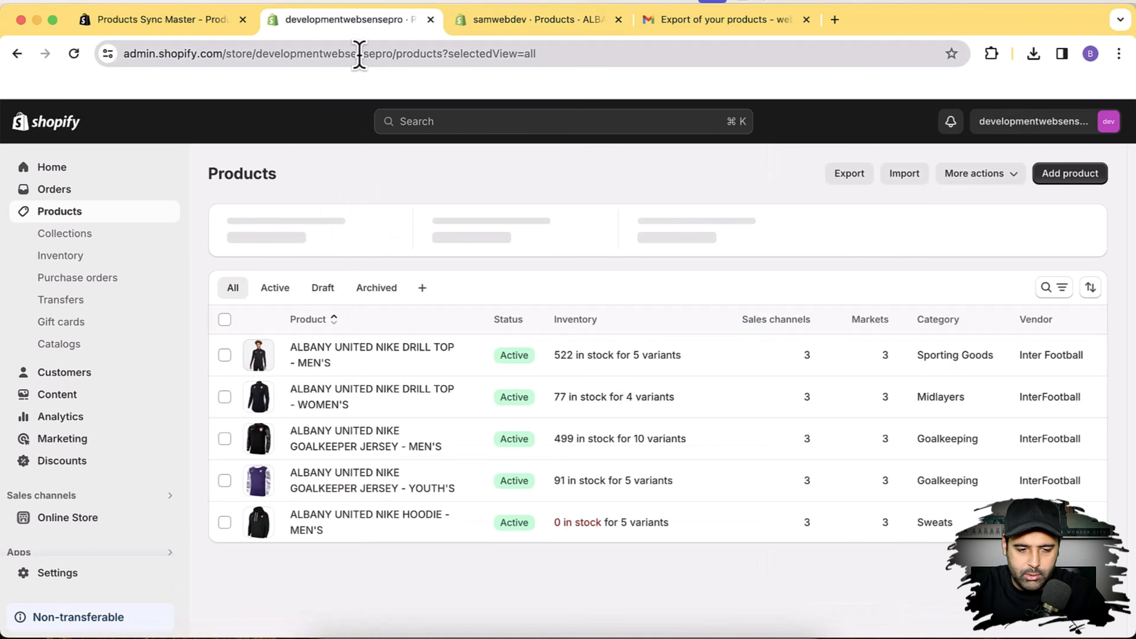
pyautogui.click(362, 358)
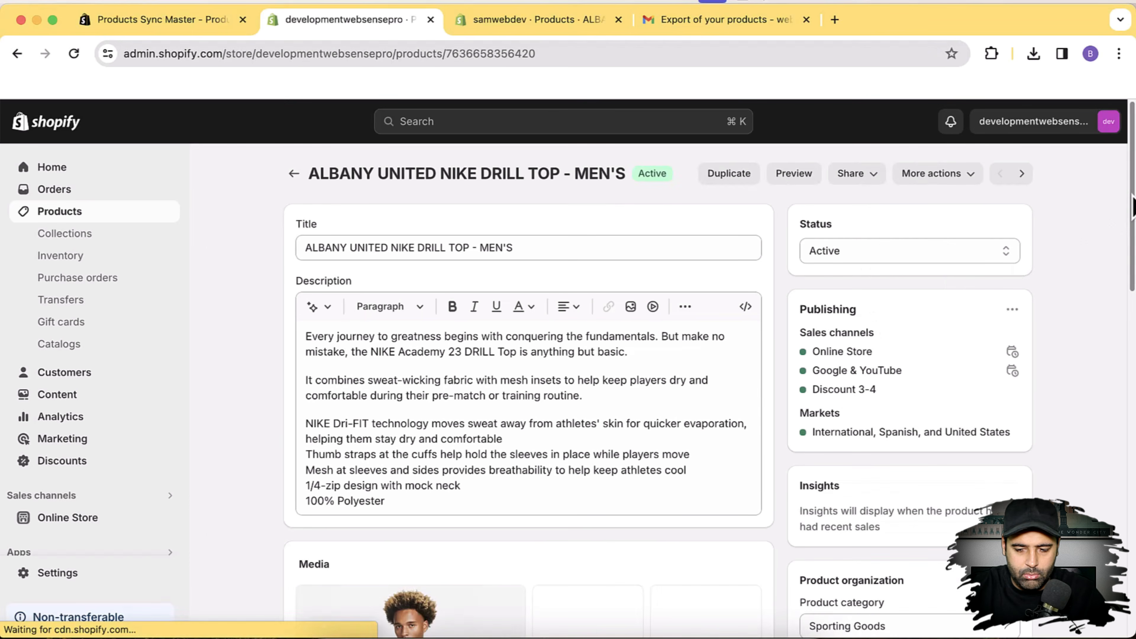
pyautogui.moveTo(1133, 199); pyautogui.dragTo(1134, 543)
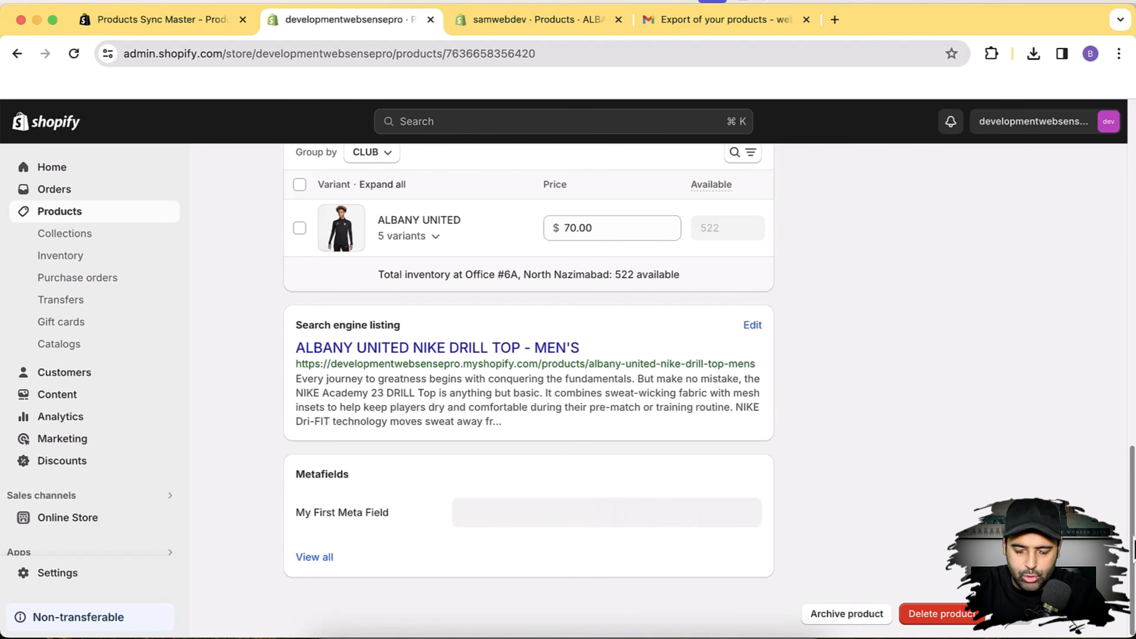
pyautogui.moveTo(1133, 542); pyautogui.dragTo(1134, 194)
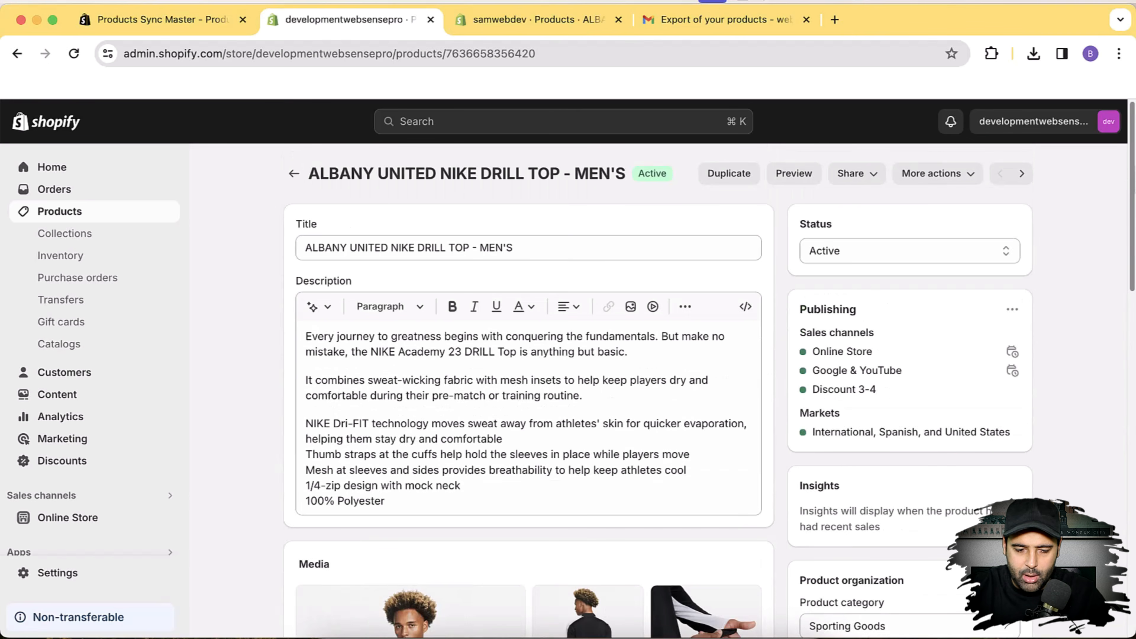
pyautogui.click(88, 218)
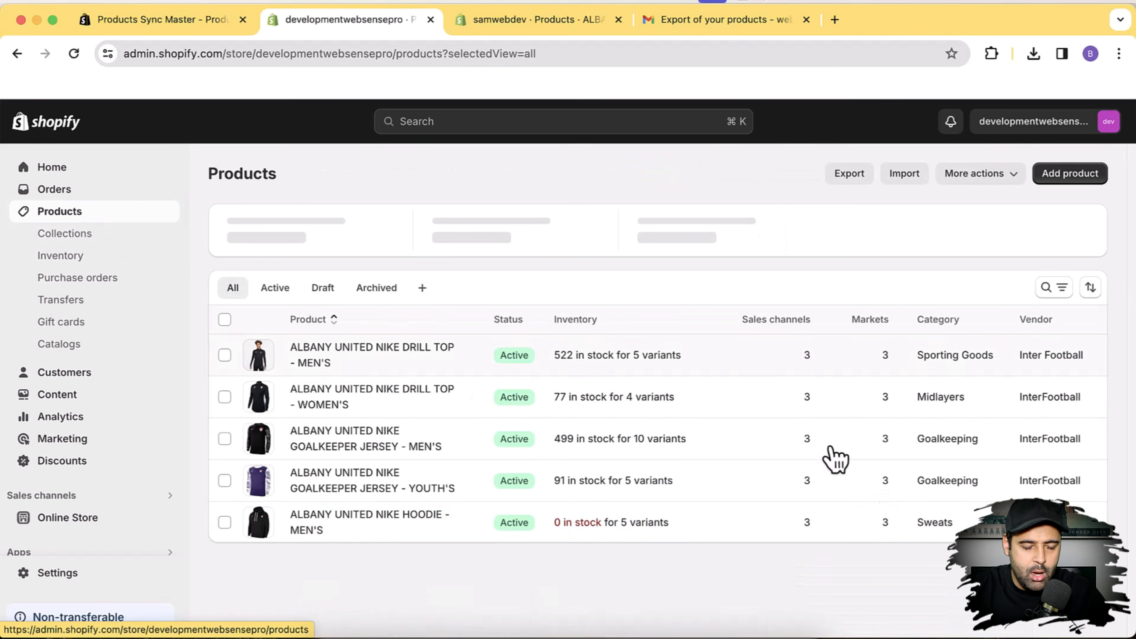
# Return to the samwebdev store and open the installed Products Sync Master app
pyautogui.click(154, 20)
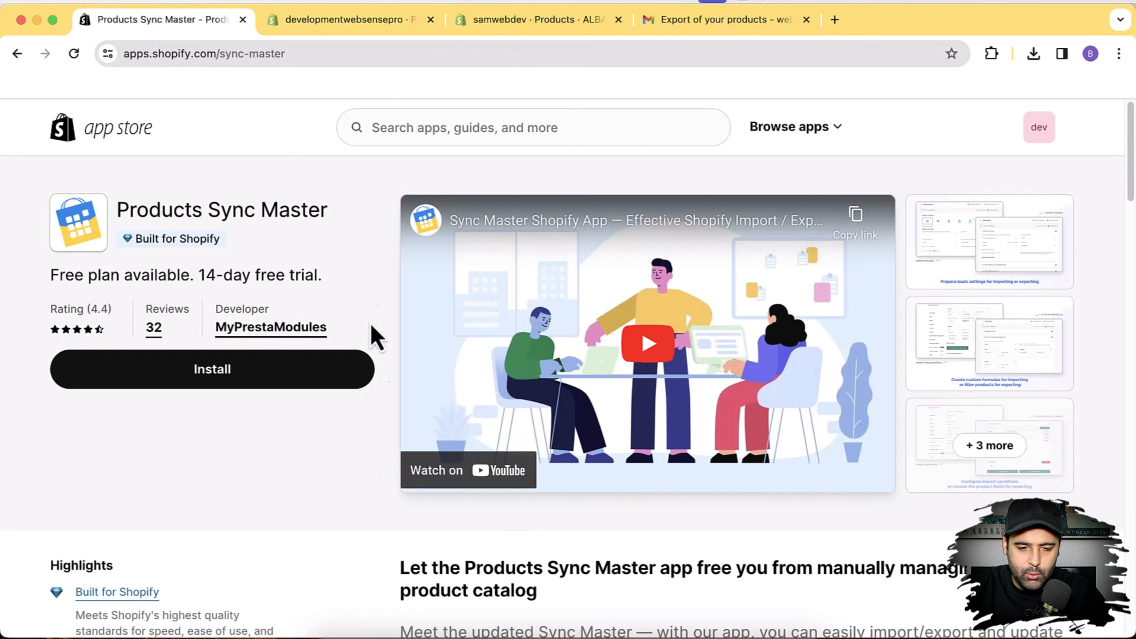
pyautogui.click(363, 30)
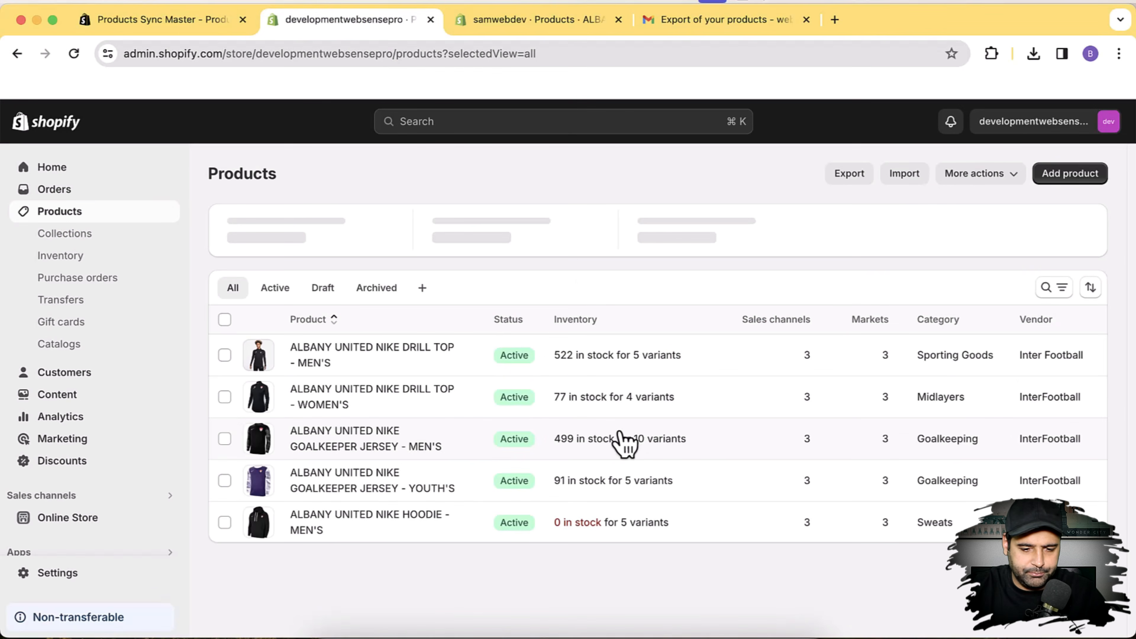
pyautogui.click(528, 33)
pyautogui.scroll(10, 198, 172)
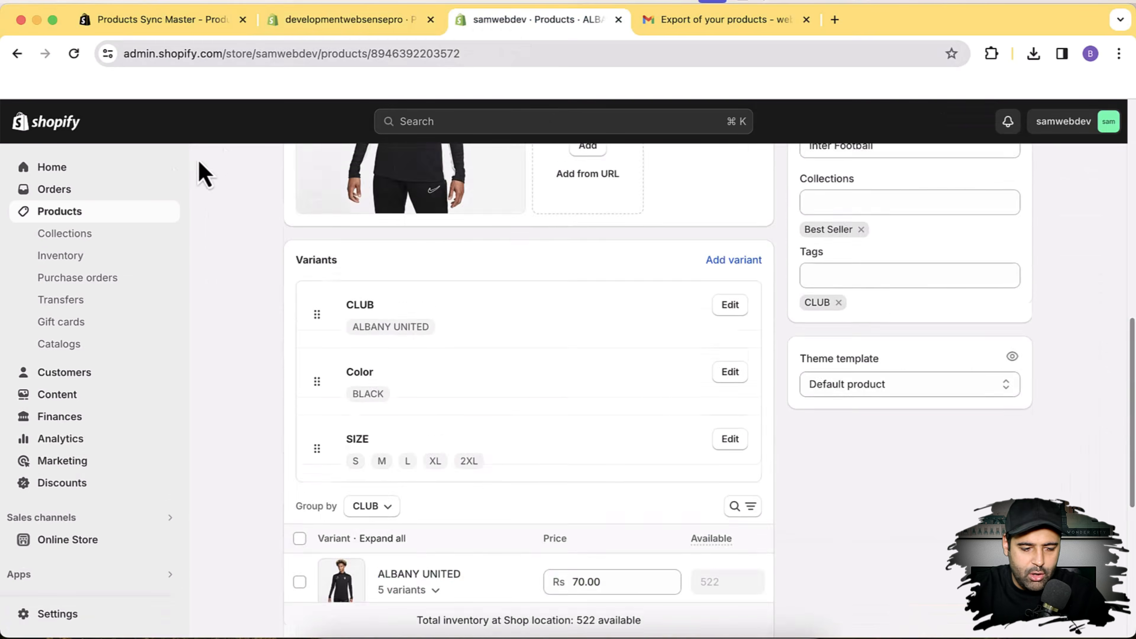
pyautogui.click(51, 220)
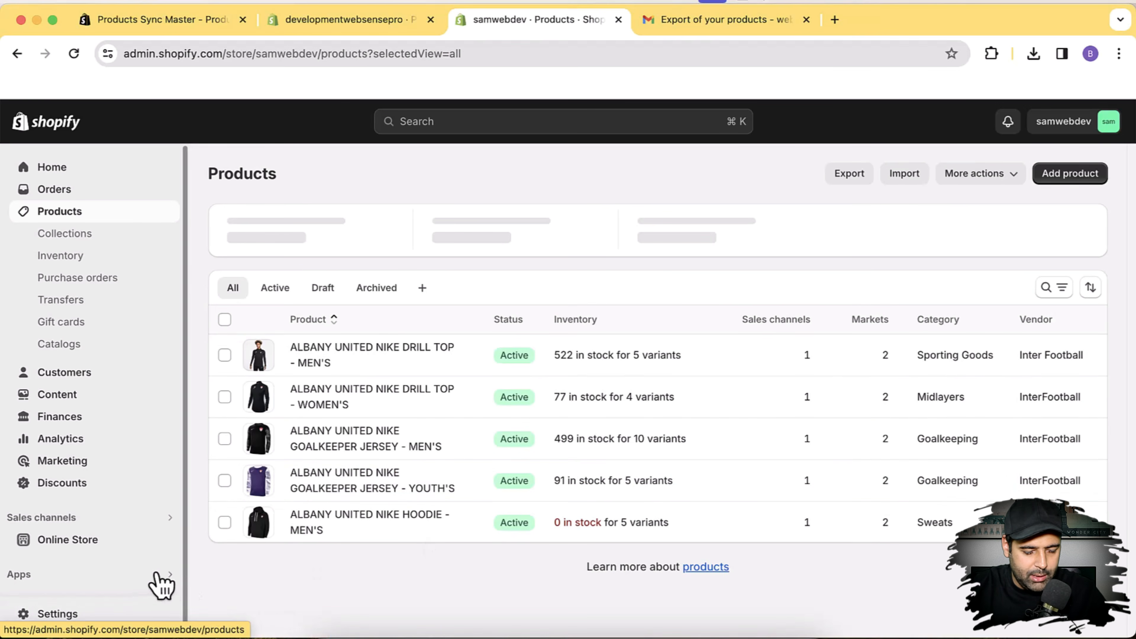
pyautogui.click(147, 577)
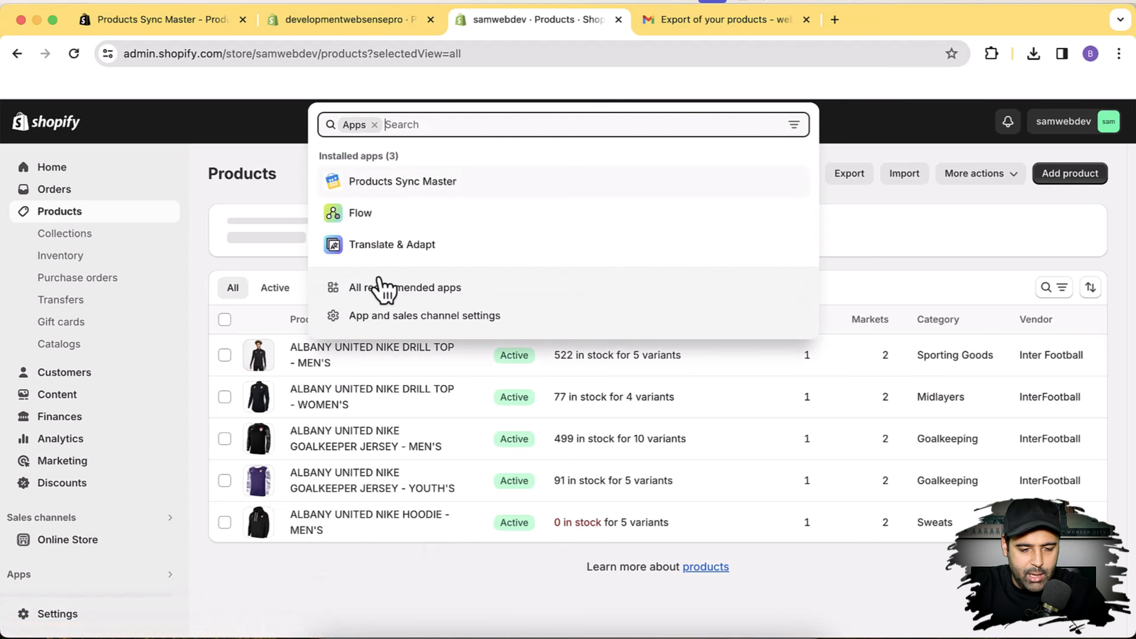
pyautogui.click(461, 184)
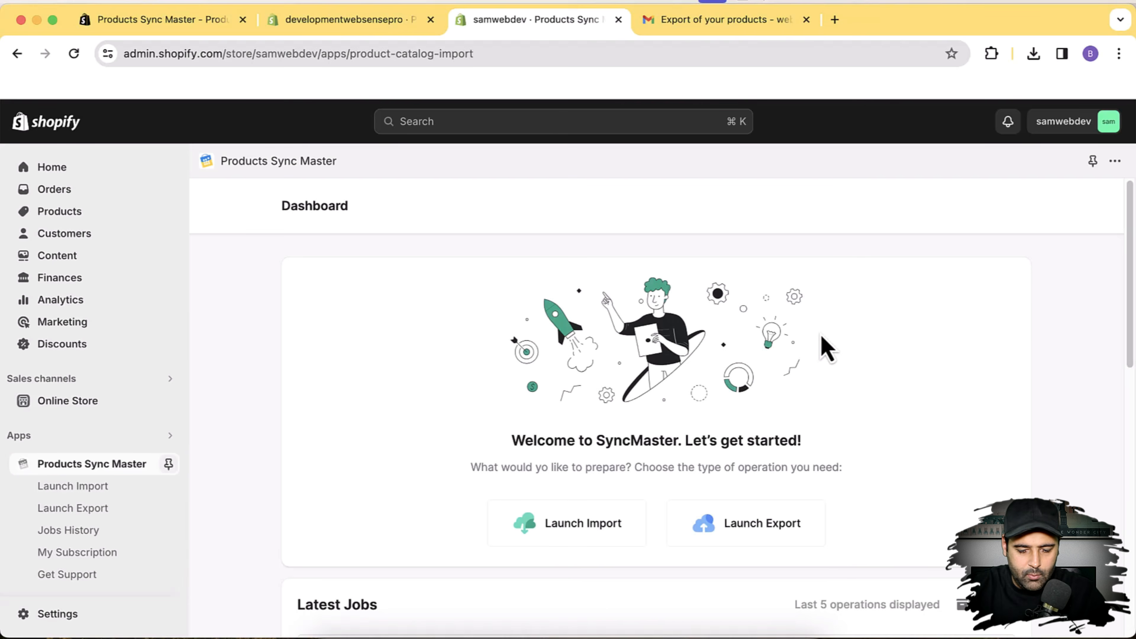
# Launch a new export from the Products Sync Master dashboard and name its template Test Export
pyautogui.moveTo(1129, 304)
pyautogui.mouseDown()
pyautogui.moveTo(1129, 456)
pyautogui.moveTo(1134, 290)
pyautogui.mouseUp()
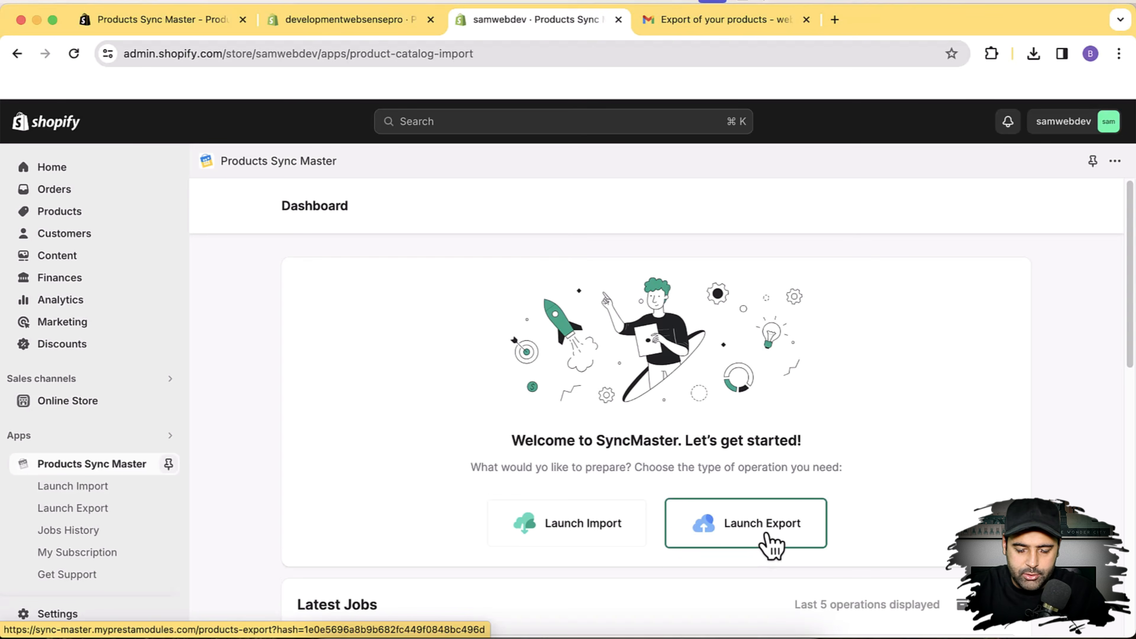
pyautogui.click(772, 544)
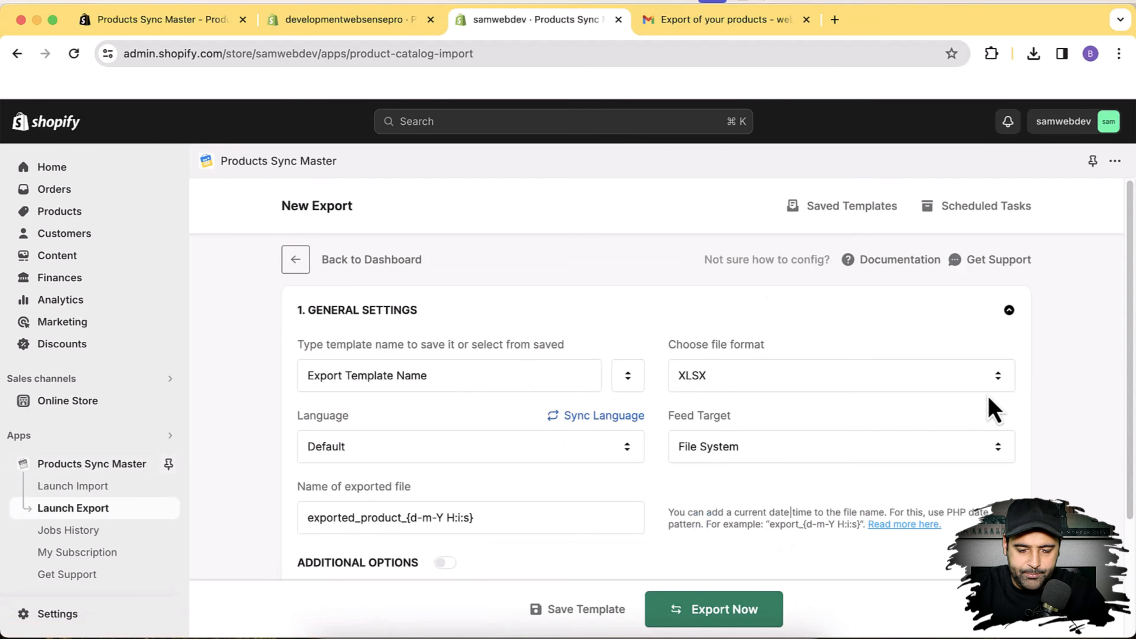
pyautogui.scroll(-1, 1009, 385)
pyautogui.click(464, 347)
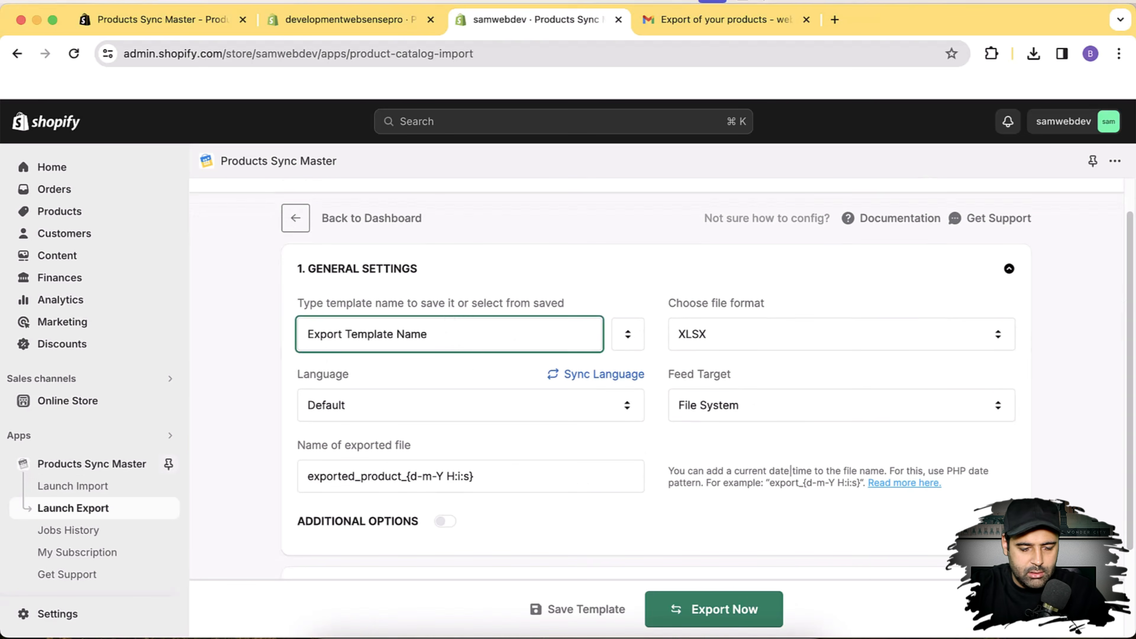
pyautogui.press('super+a')
pyautogui.write('T')
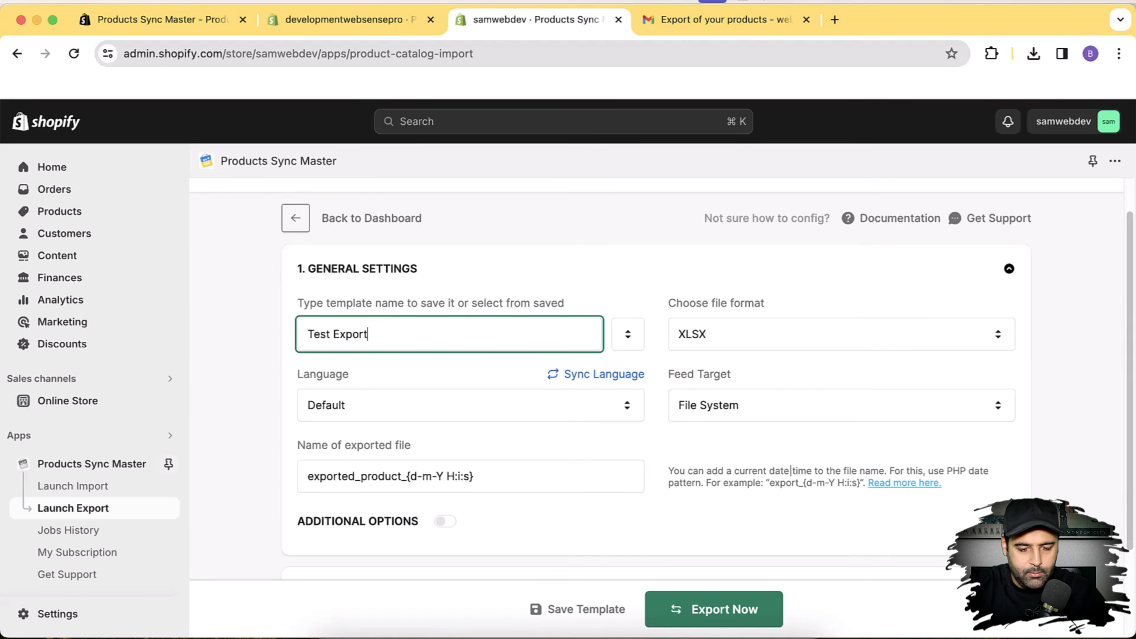
# Review the export's file format and language options, keeping XLSX and Default
pyautogui.click(785, 347)
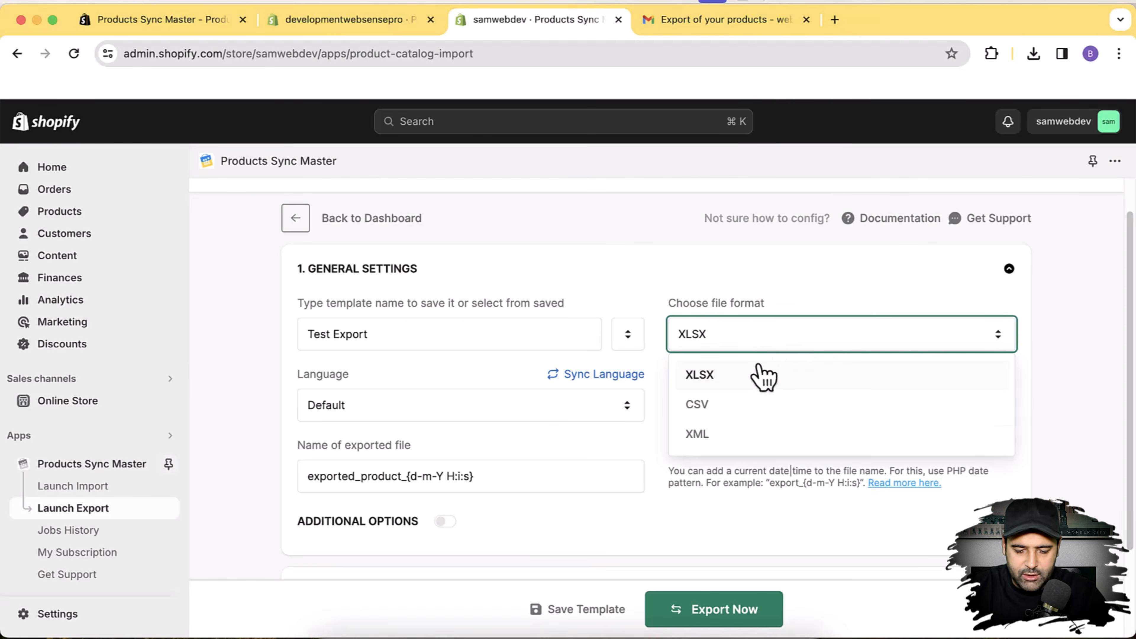
pyautogui.click(1057, 375)
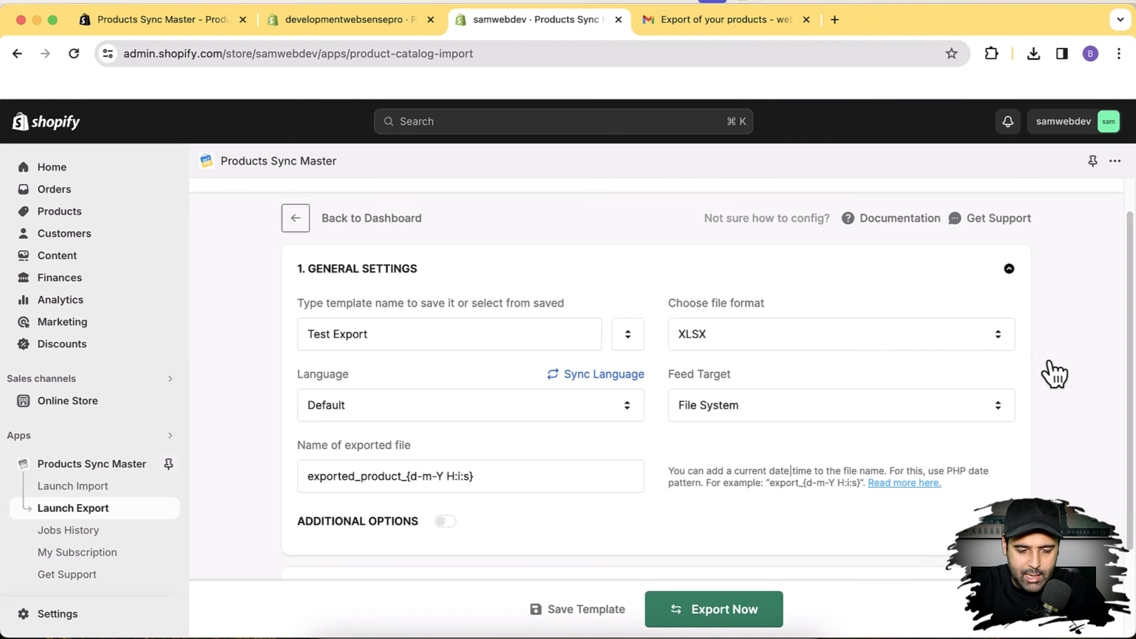
pyautogui.click(532, 405)
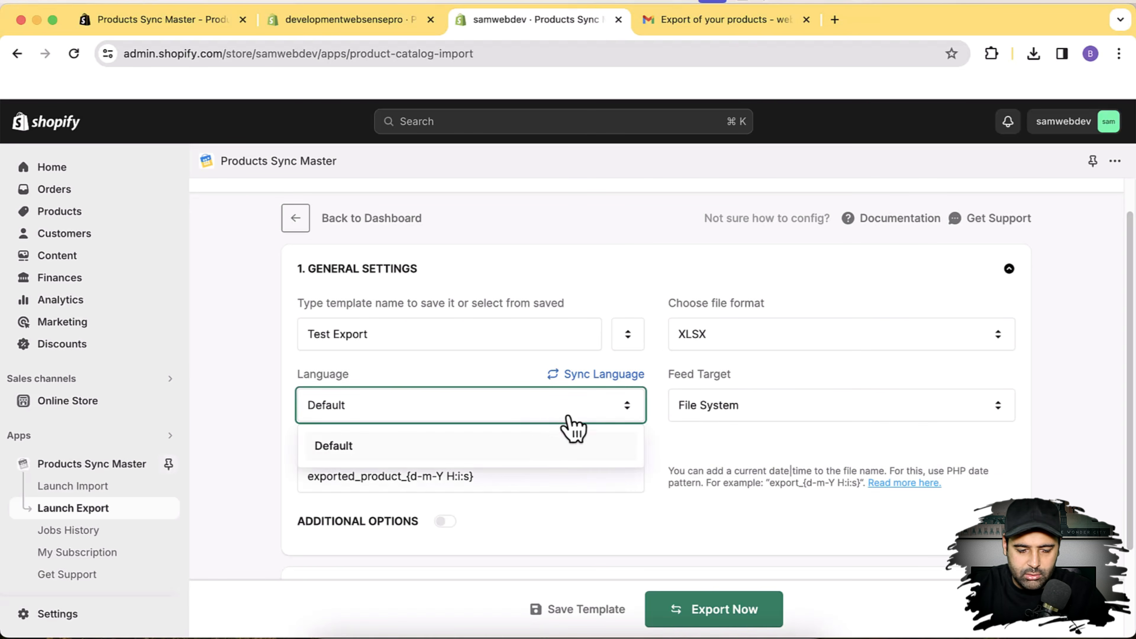
pyautogui.click(670, 468)
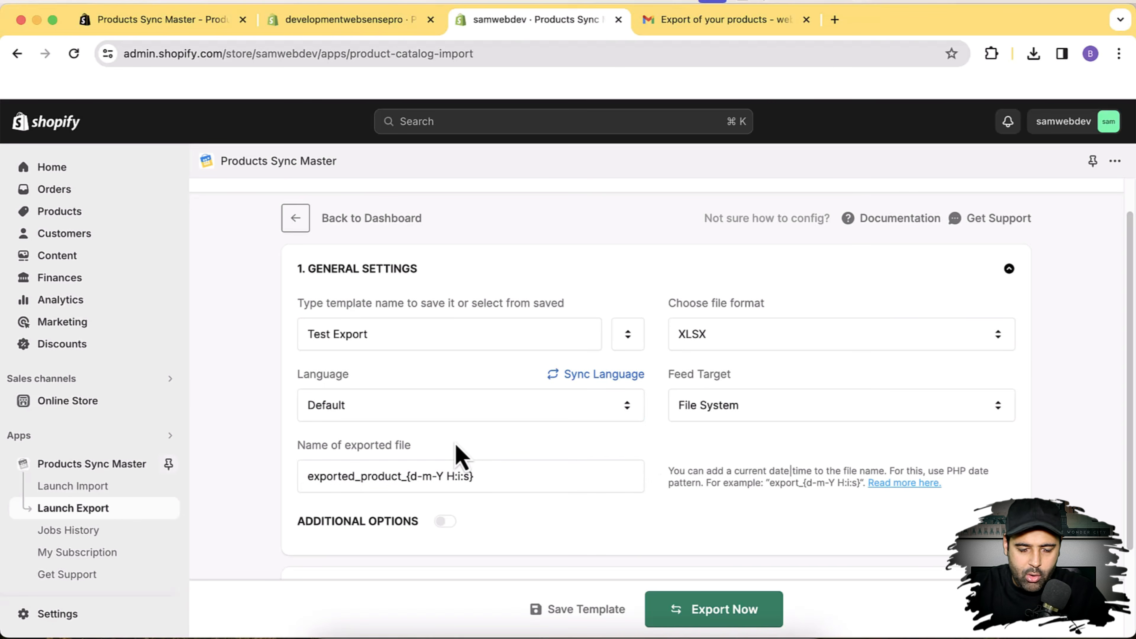
# Add a Product status column filter to the export and review its filter options, keeping Active
pyautogui.scroll(-3, 1066, 310)
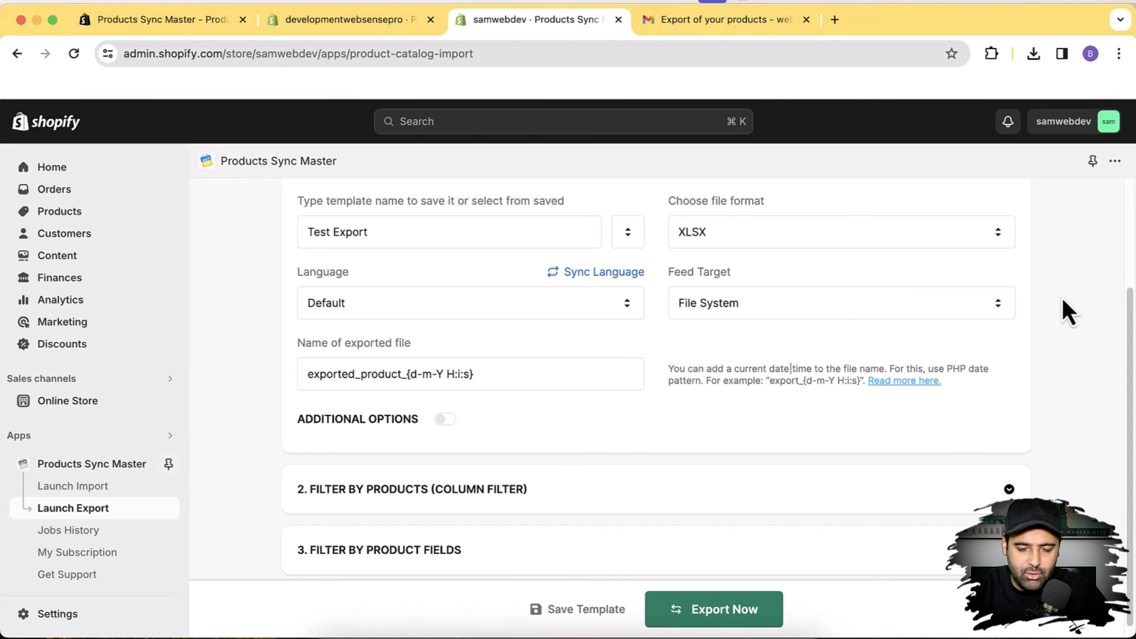
pyautogui.scroll(-1, 1069, 314)
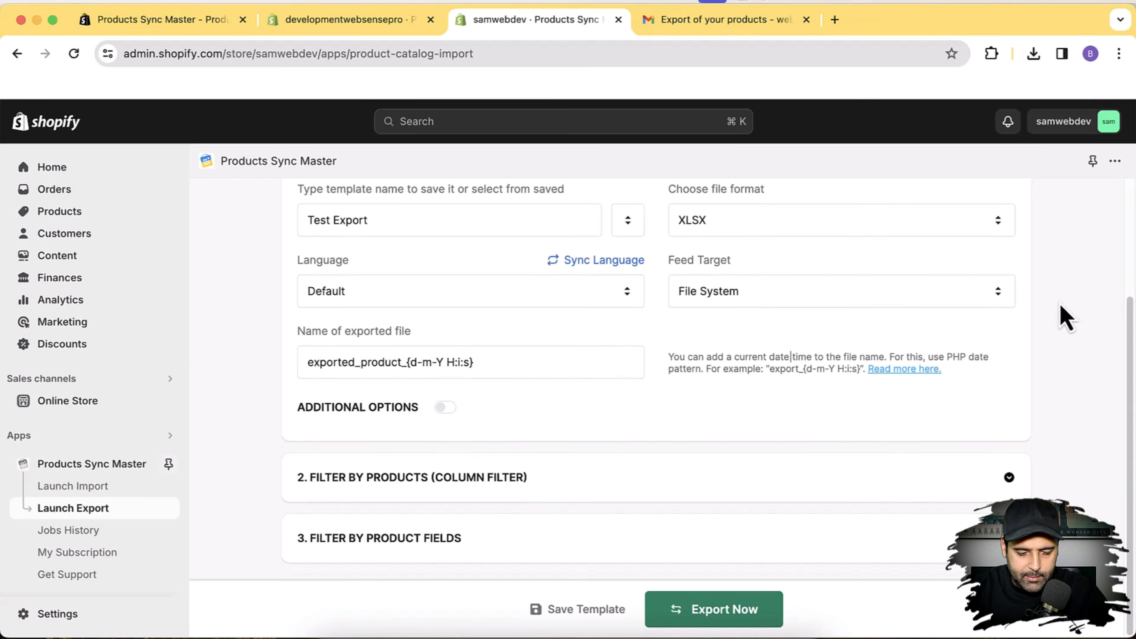
pyautogui.click(889, 492)
pyautogui.scroll(-5, 794, 381)
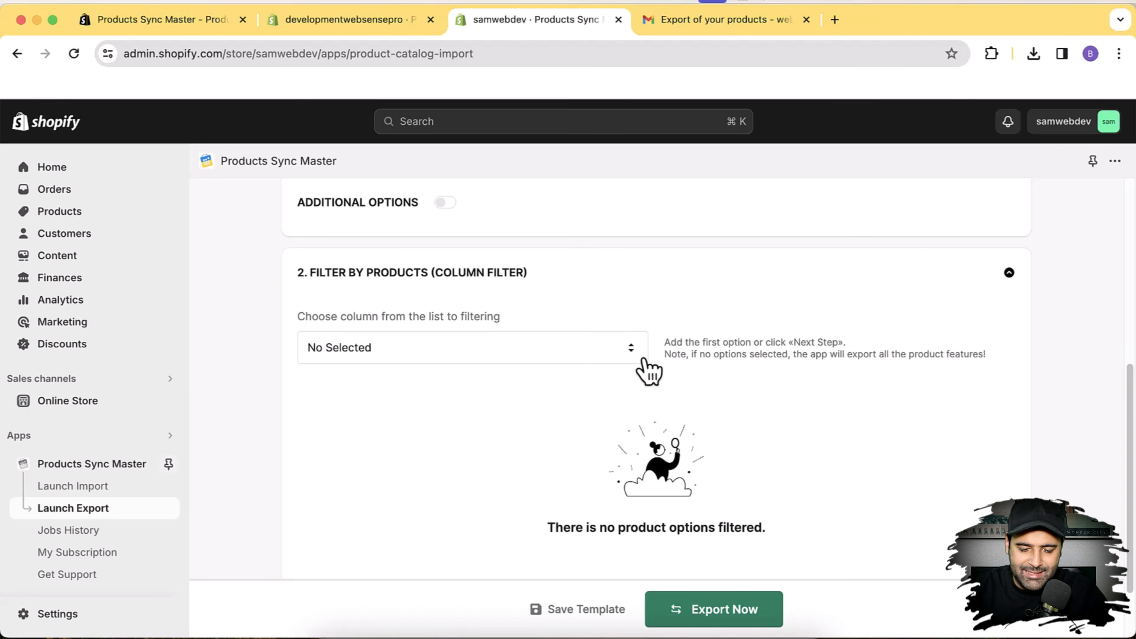
pyautogui.click(630, 353)
pyautogui.scroll(-6, 573, 435)
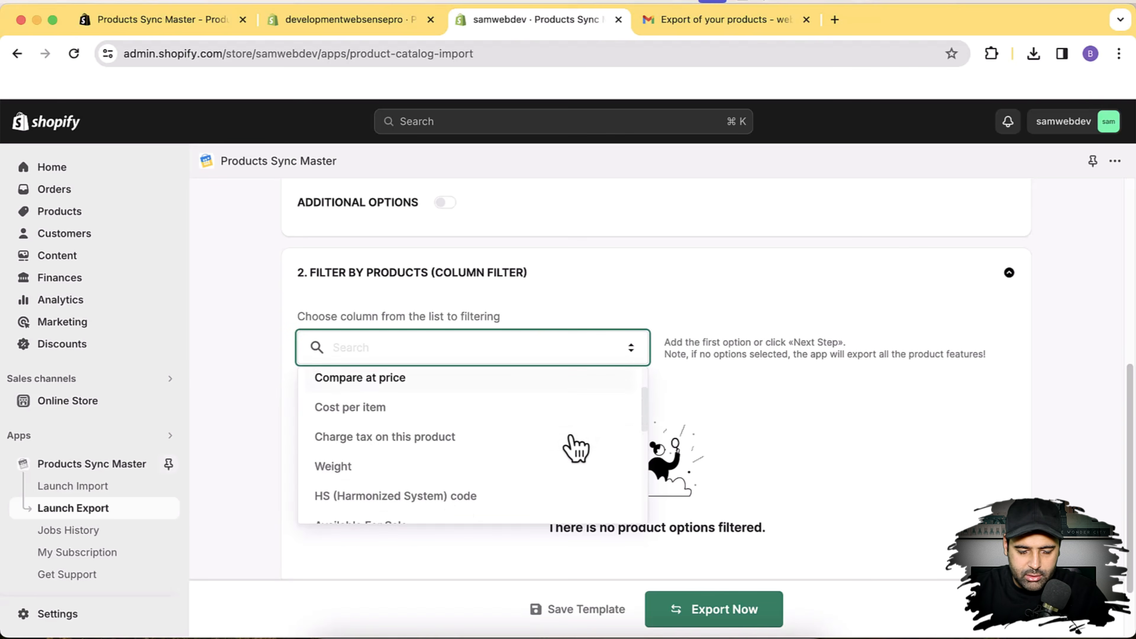
pyautogui.scroll(6, 579, 448)
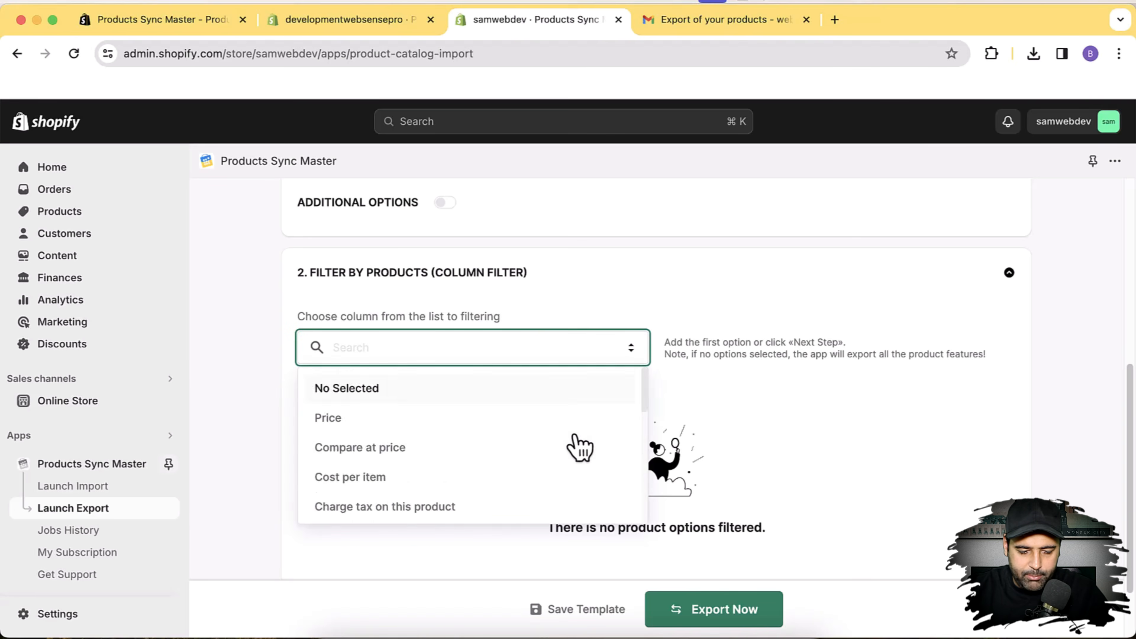
pyautogui.write('stat')
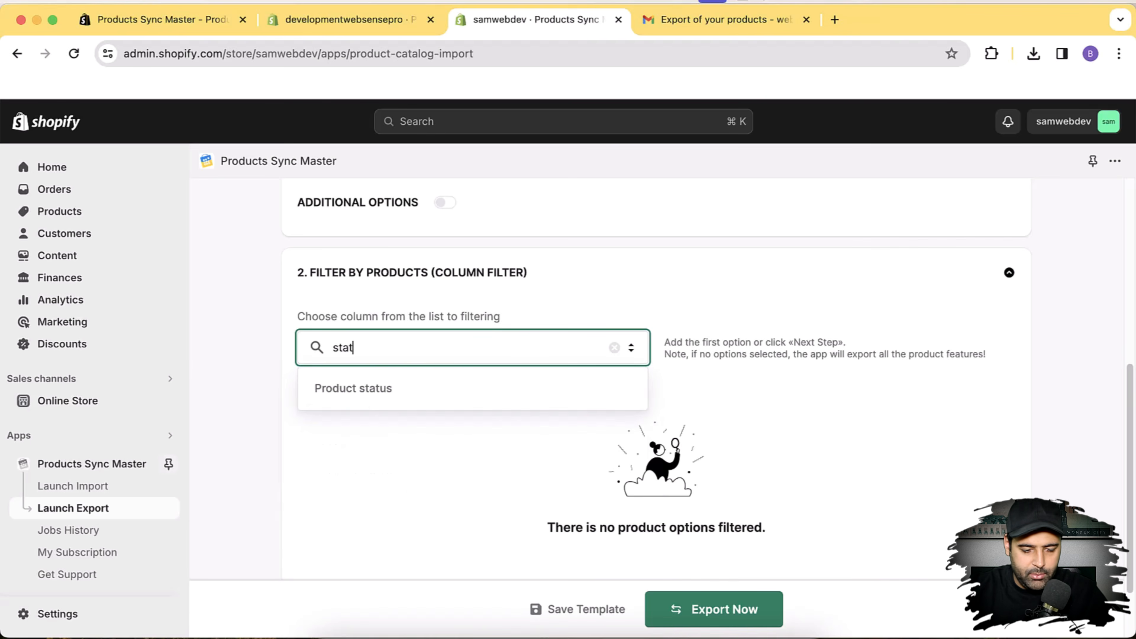
pyautogui.click(519, 395)
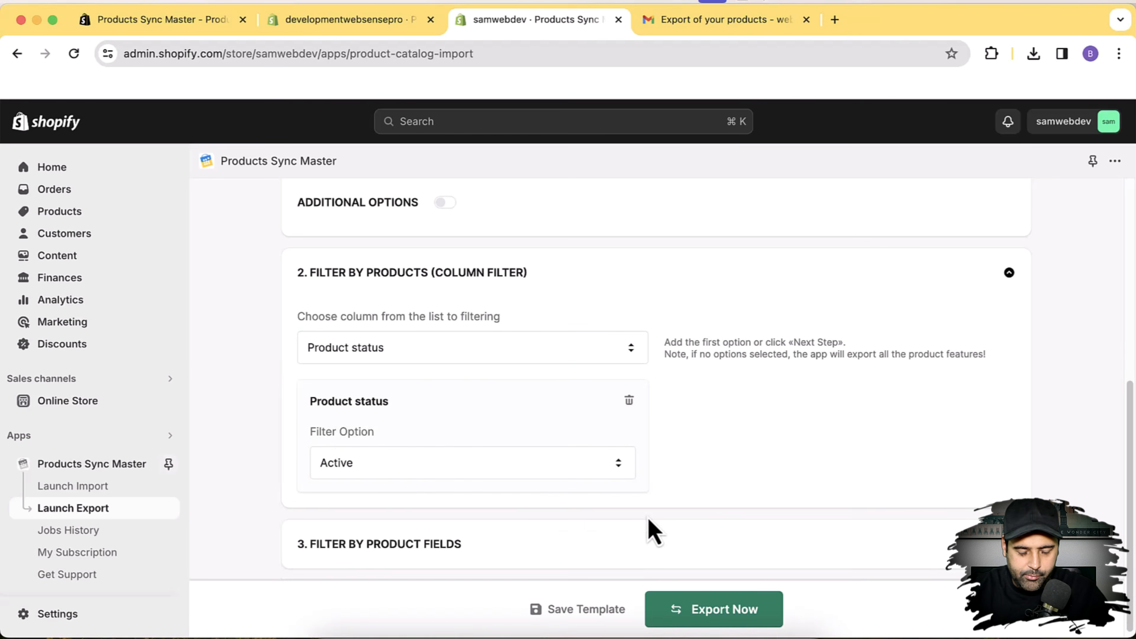
pyautogui.click(498, 474)
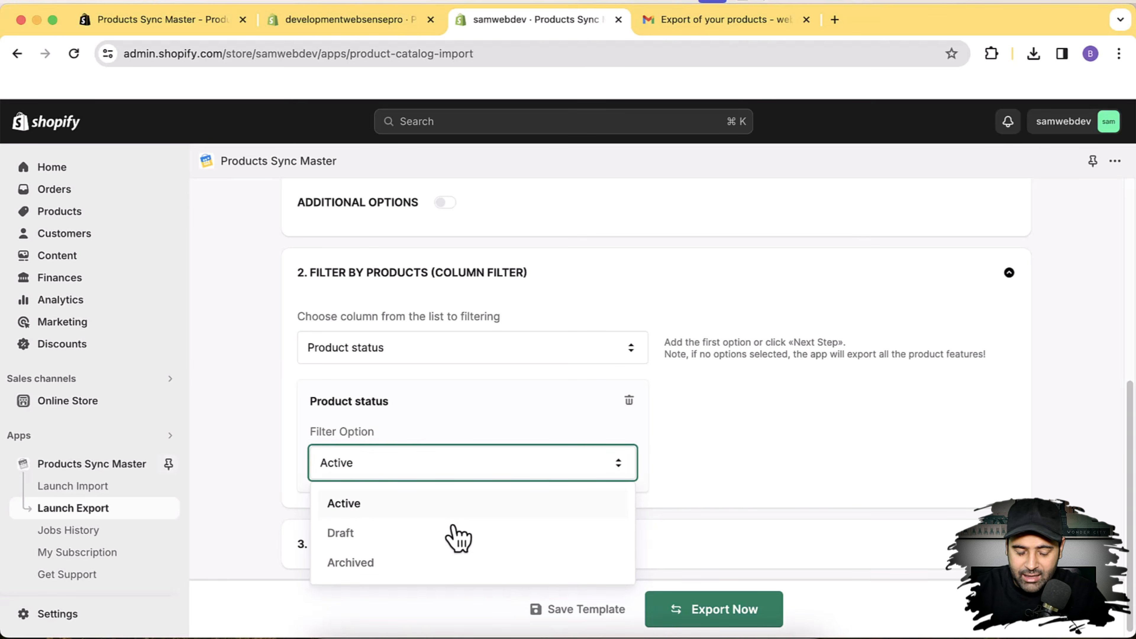
pyautogui.click(680, 443)
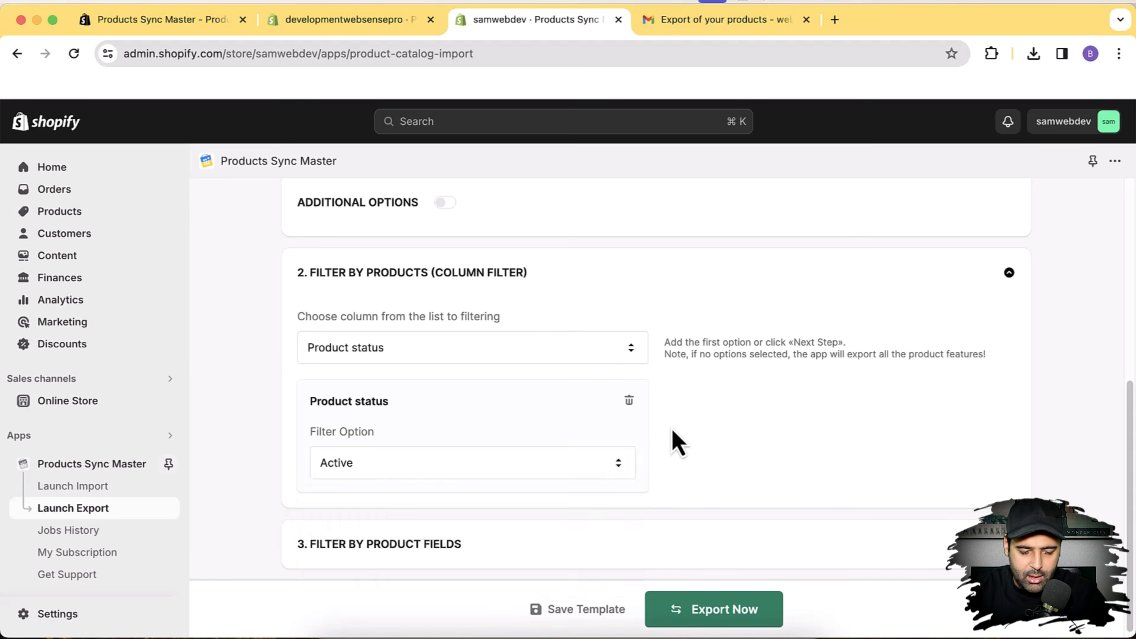
pyautogui.click(535, 472)
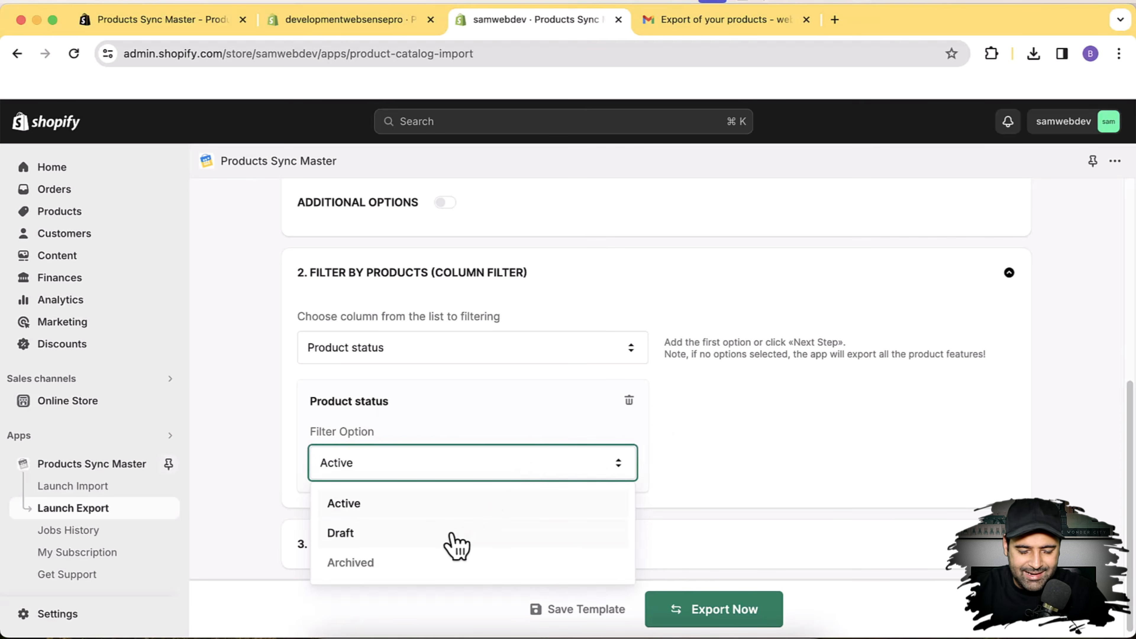
# Look through the filterable columns and add a second export filter on Product title
pyautogui.click(637, 358)
pyautogui.scroll(-6, 584, 392)
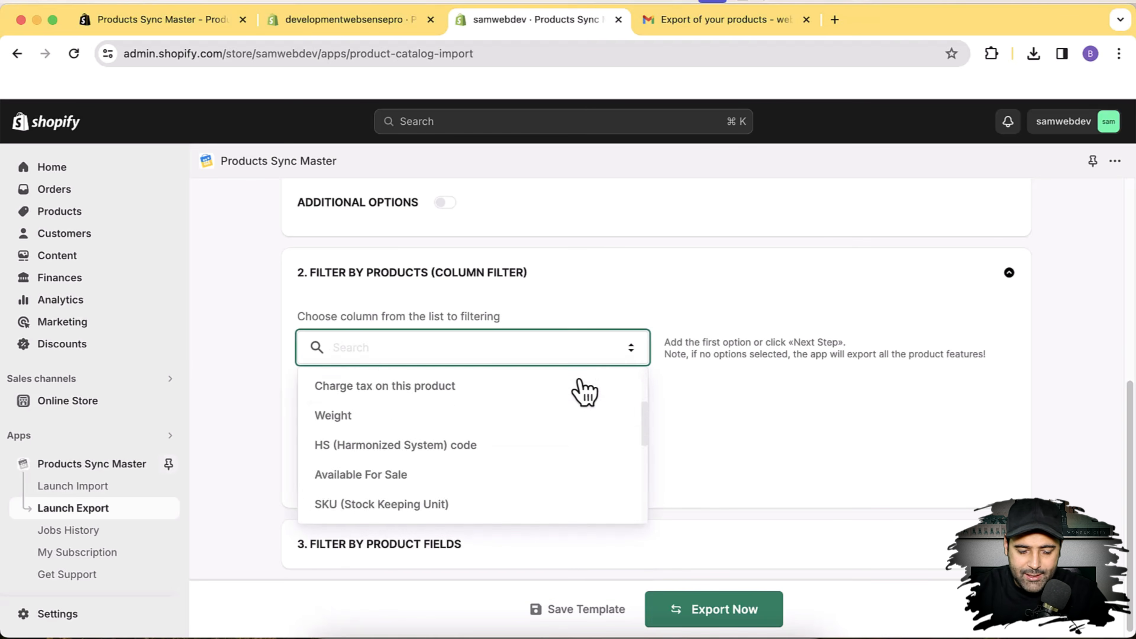
pyautogui.scroll(-3, 584, 392)
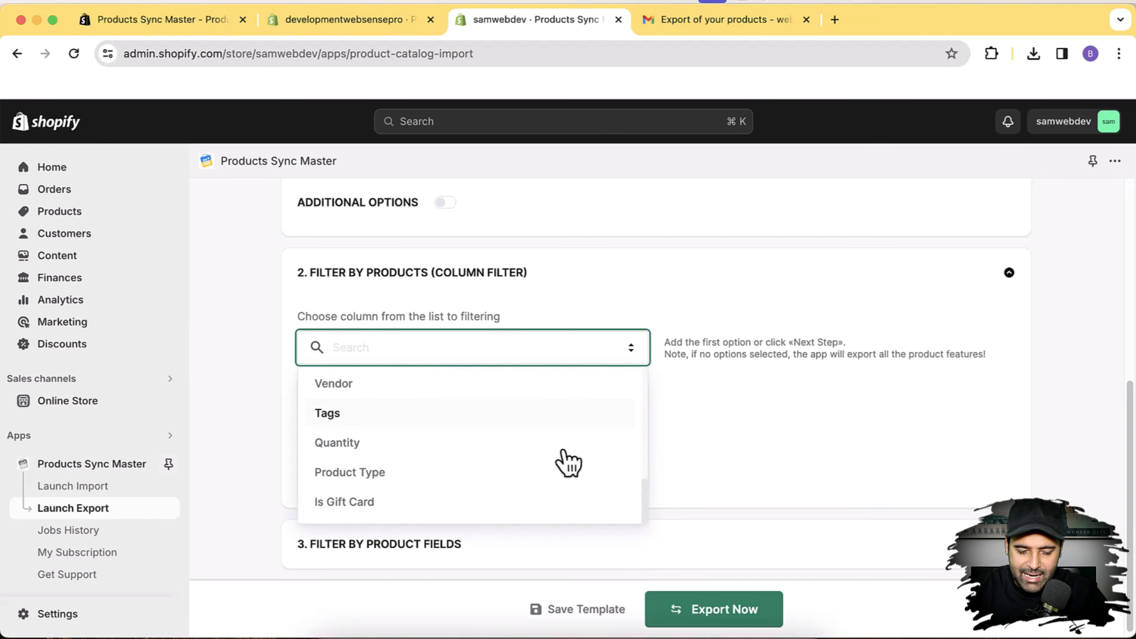
pyautogui.scroll(10, 565, 474)
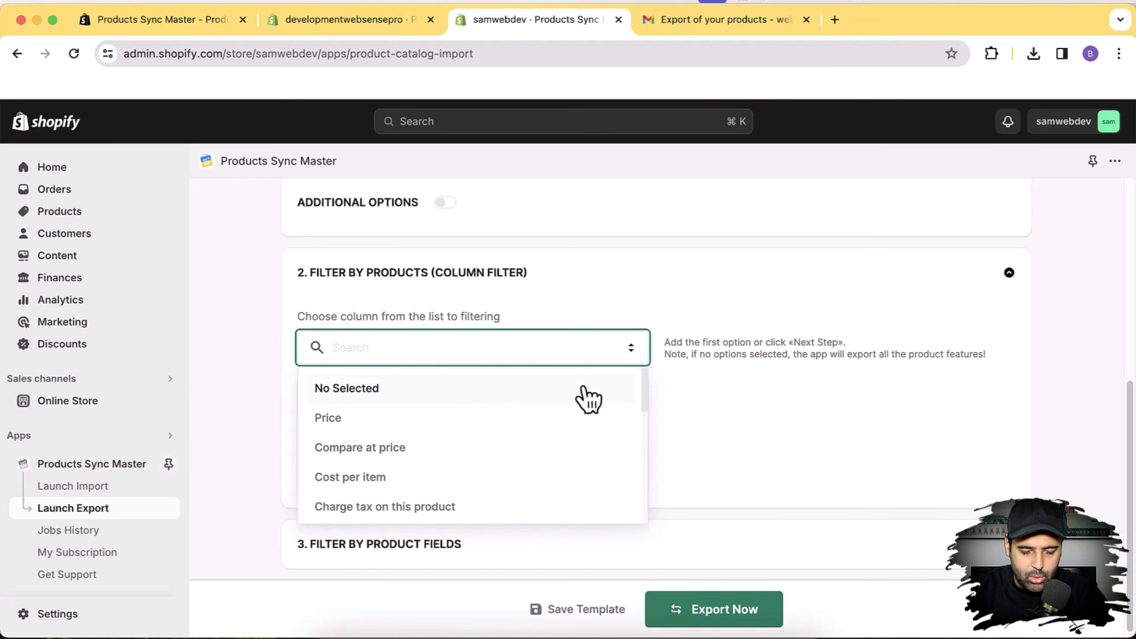
pyautogui.scroll(-4, 588, 398)
pyautogui.scroll(-4, 584, 398)
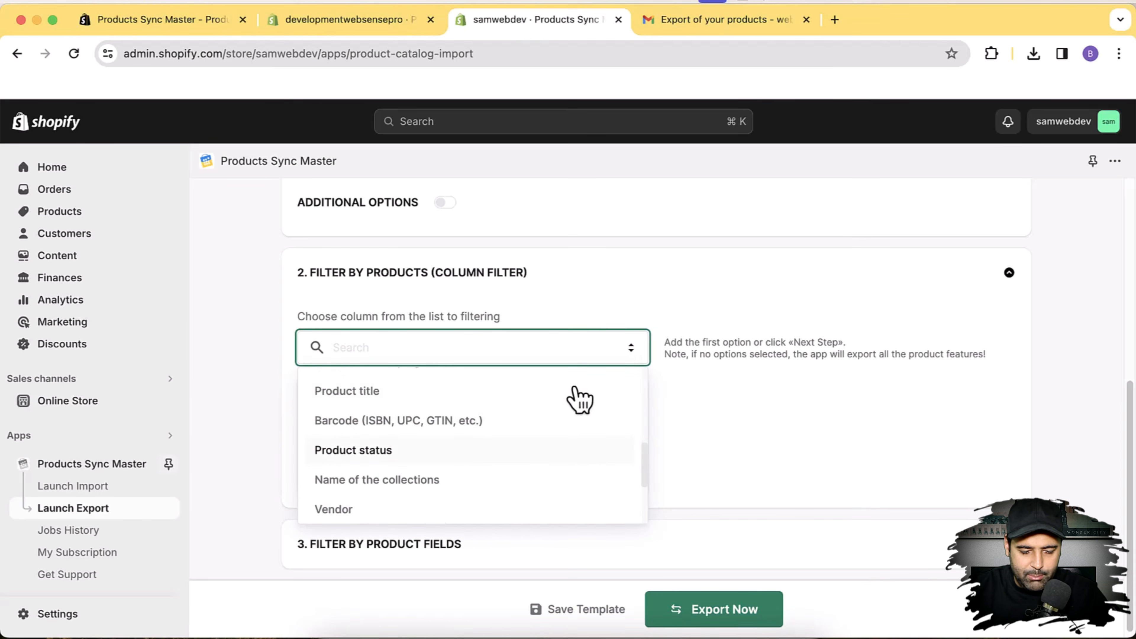
pyautogui.click(353, 396)
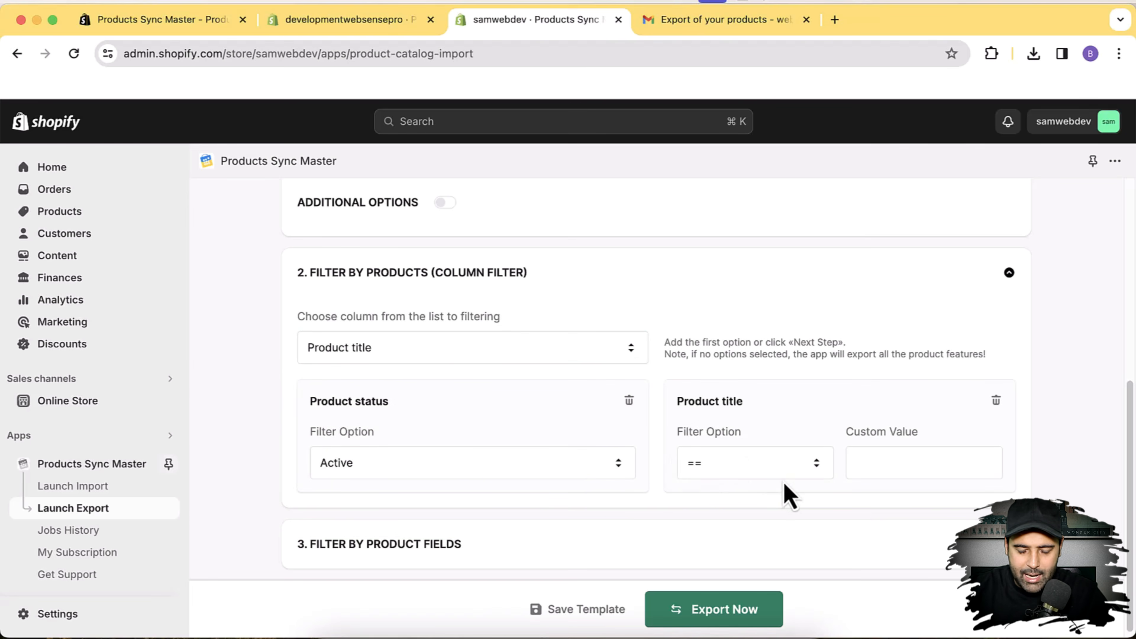
# Delete the Product status and Product title filters, and collapse the column filter section
pyautogui.click(629, 401)
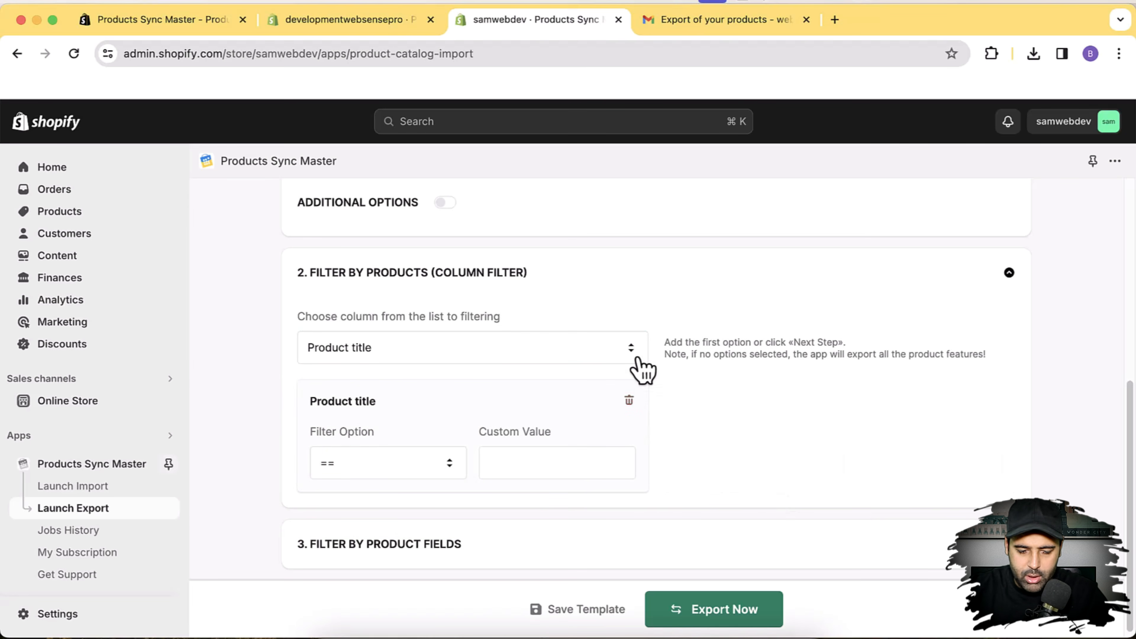
pyautogui.click(631, 348)
pyautogui.scroll(-4, 528, 447)
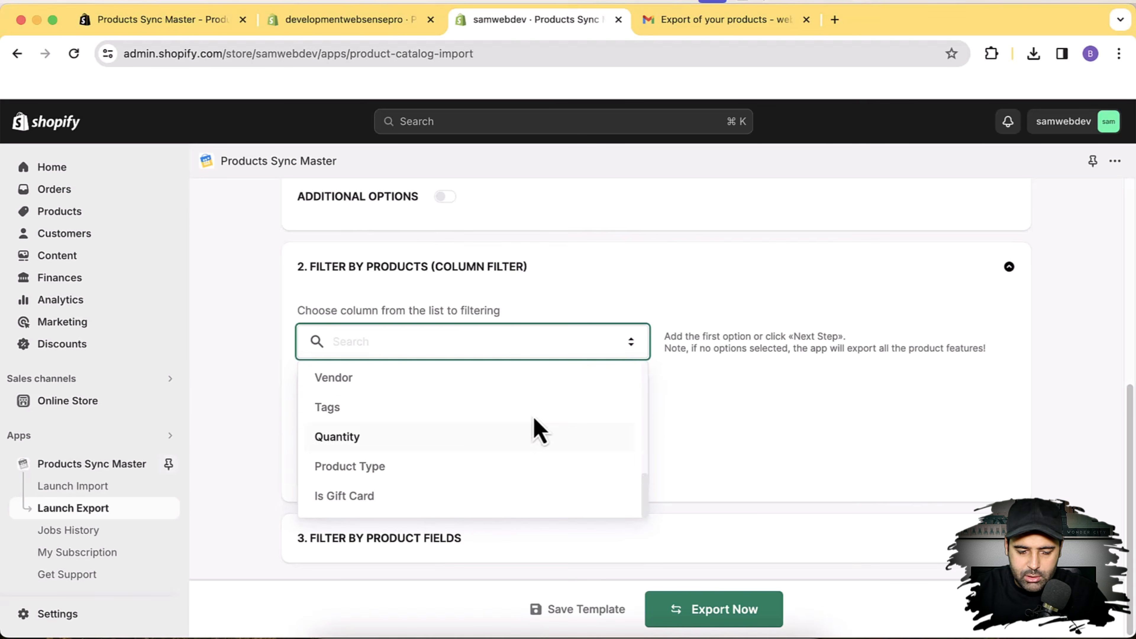
pyautogui.click(833, 430)
pyautogui.click(629, 395)
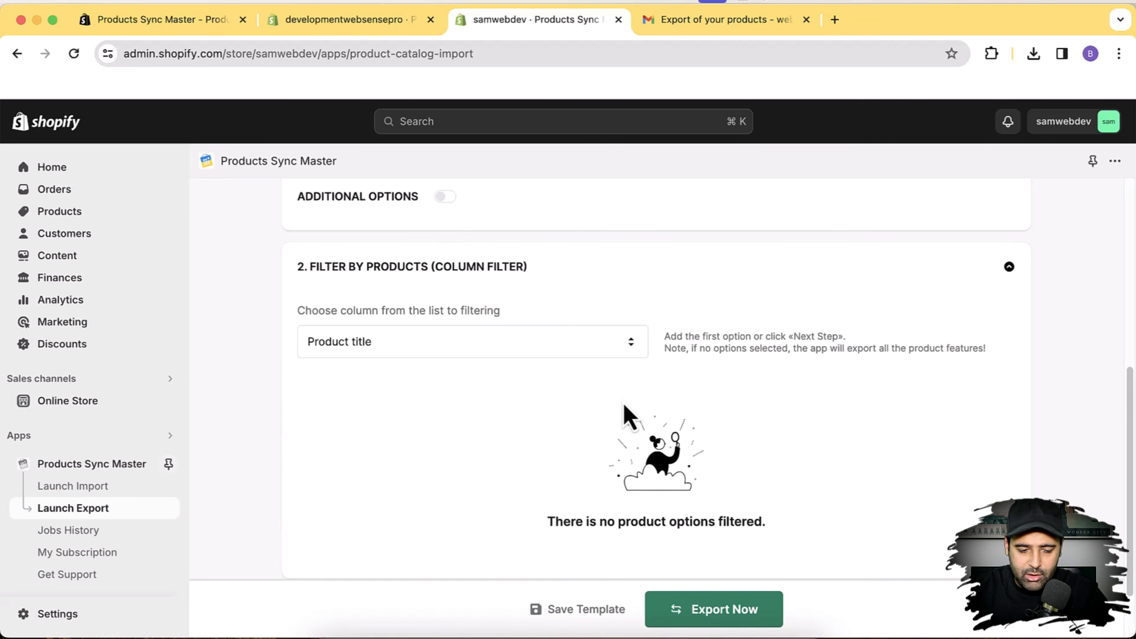
pyautogui.click(1009, 266)
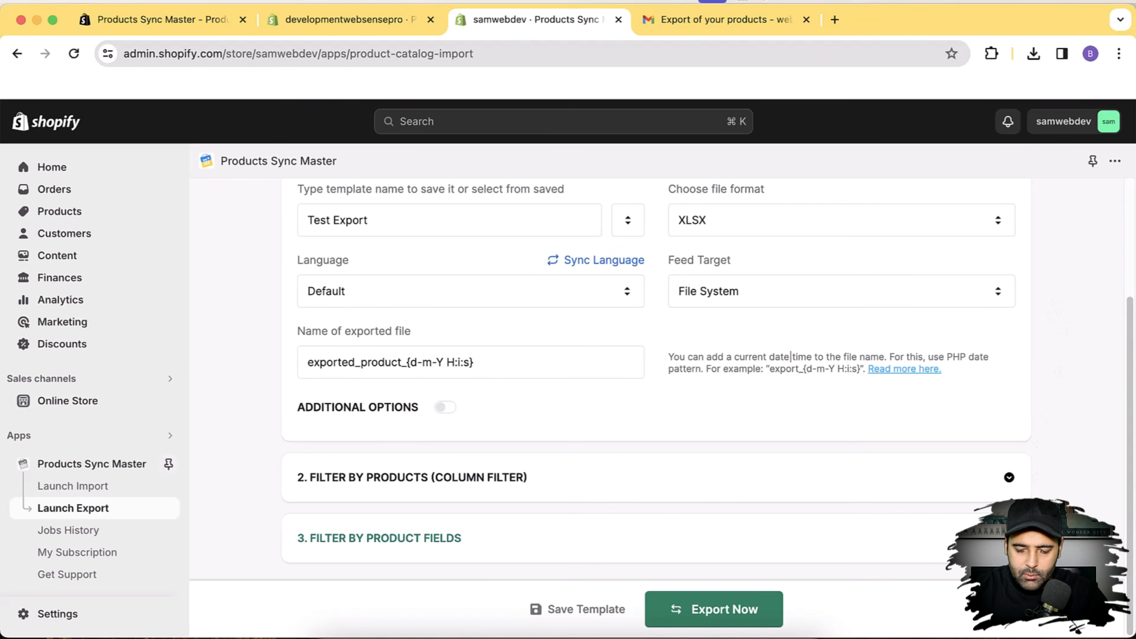
# Expand the product fields section and add Product title from the Information category to the export
pyautogui.click(379, 537)
pyautogui.scroll(-8, 849, 465)
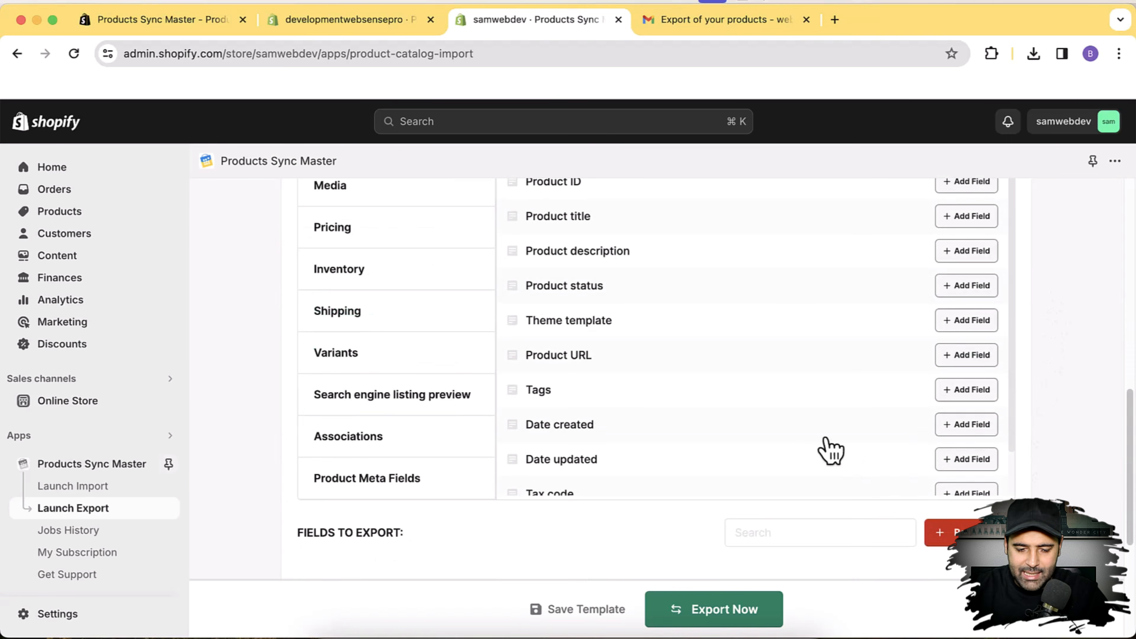
pyautogui.scroll(2, 831, 450)
pyautogui.scroll(3, 831, 449)
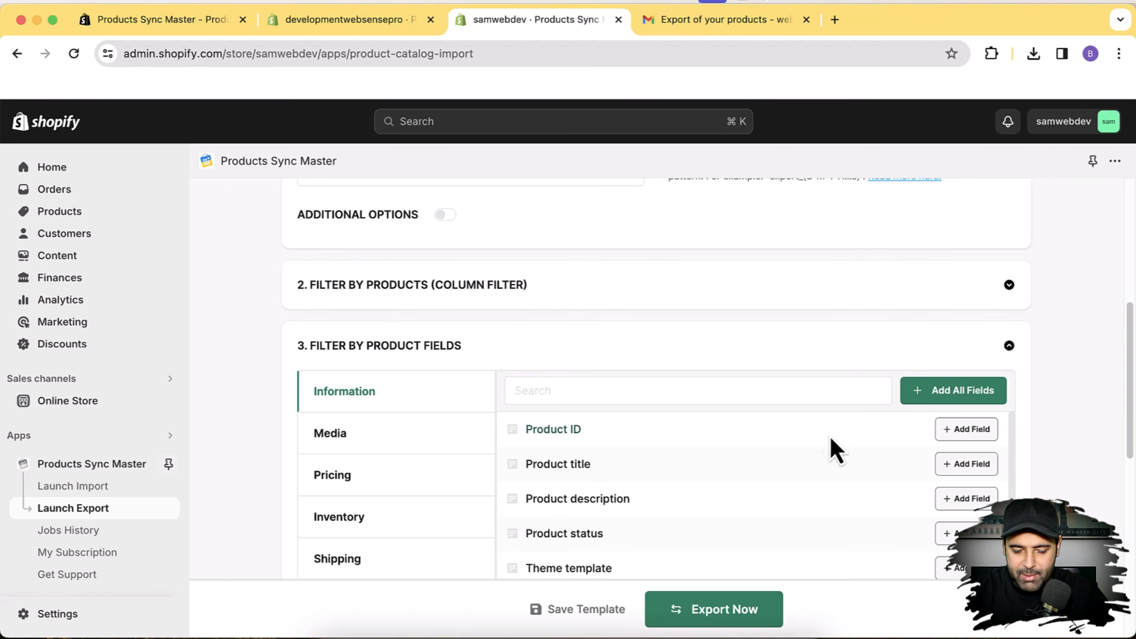
pyautogui.scroll(-1, 1096, 280)
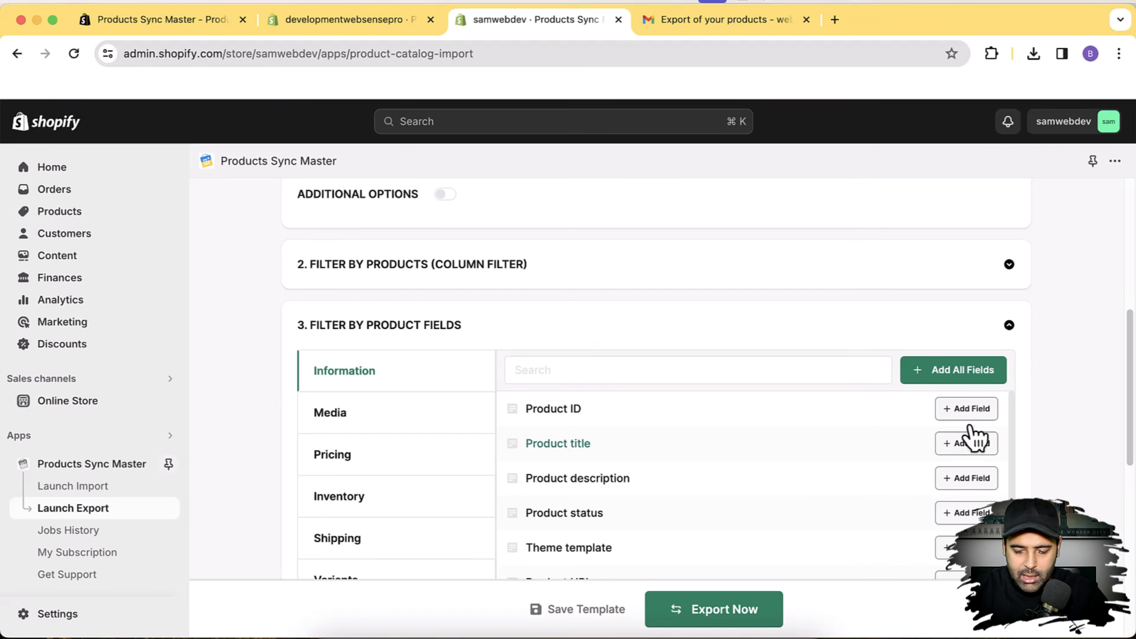
pyautogui.click(957, 445)
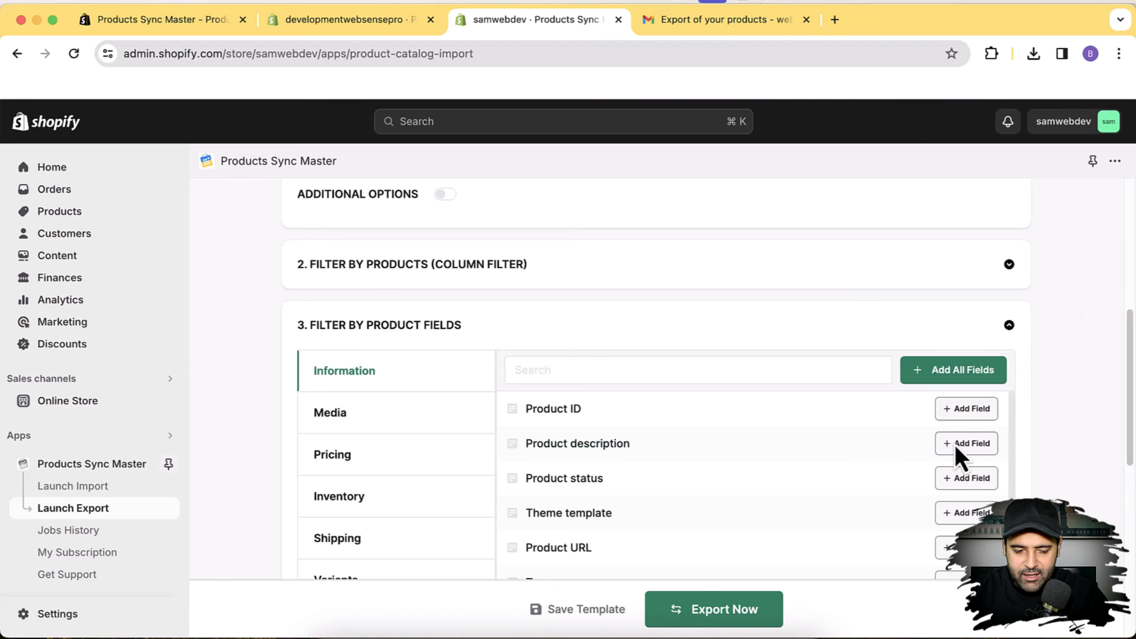
# Add Meta Field from the Product Meta Fields category to the export, and check the list of fields to export
pyautogui.scroll(-7, 959, 446)
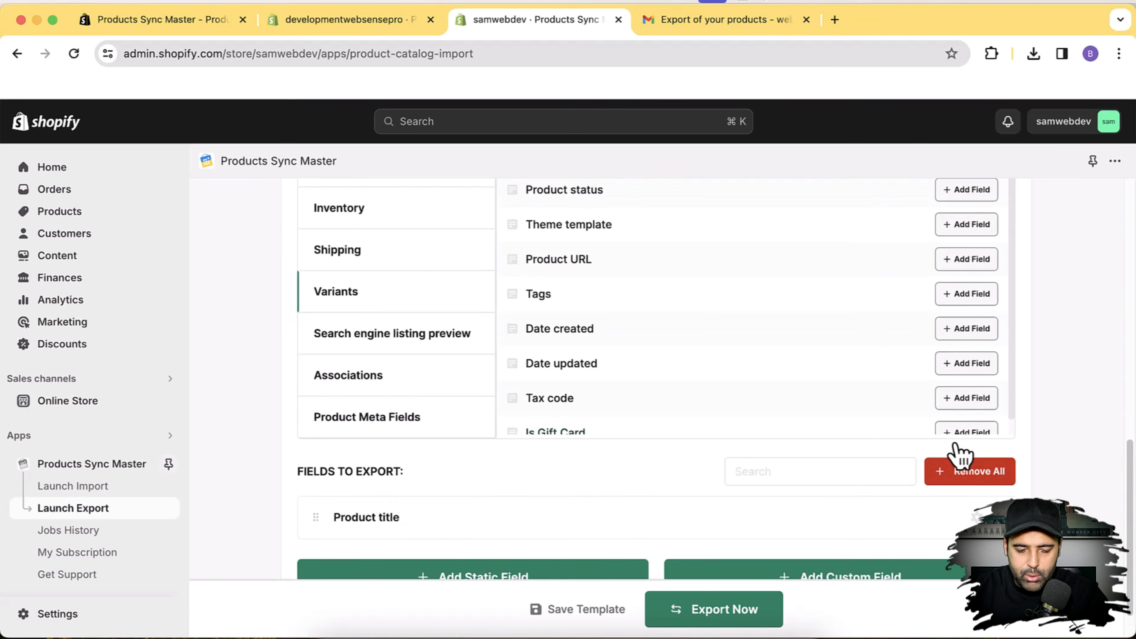
pyautogui.click(371, 429)
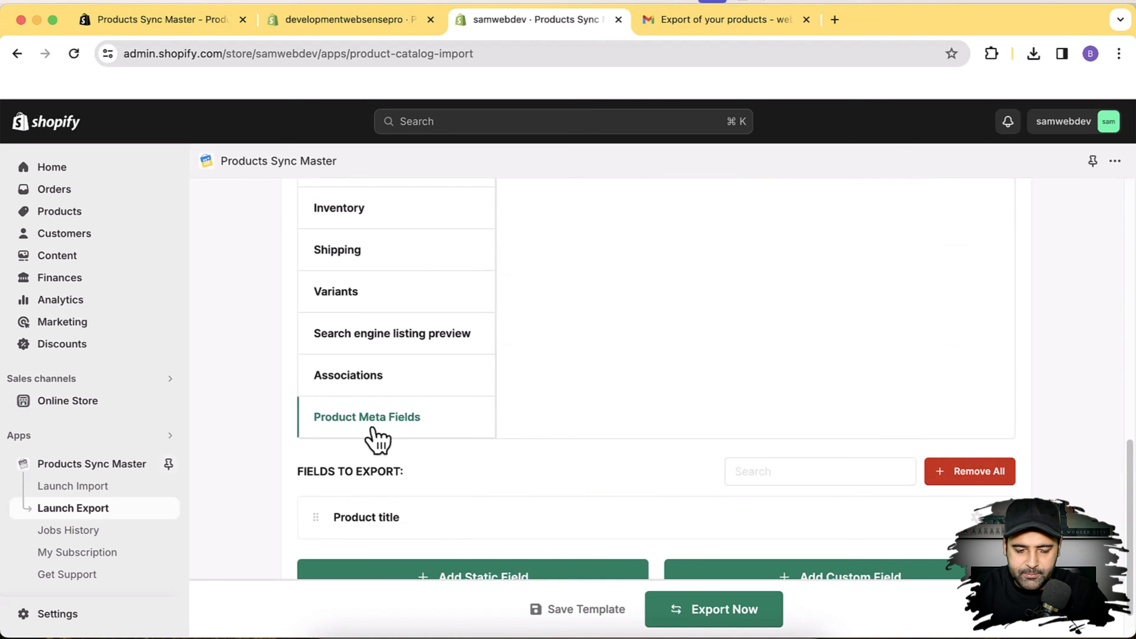
pyautogui.click(977, 280)
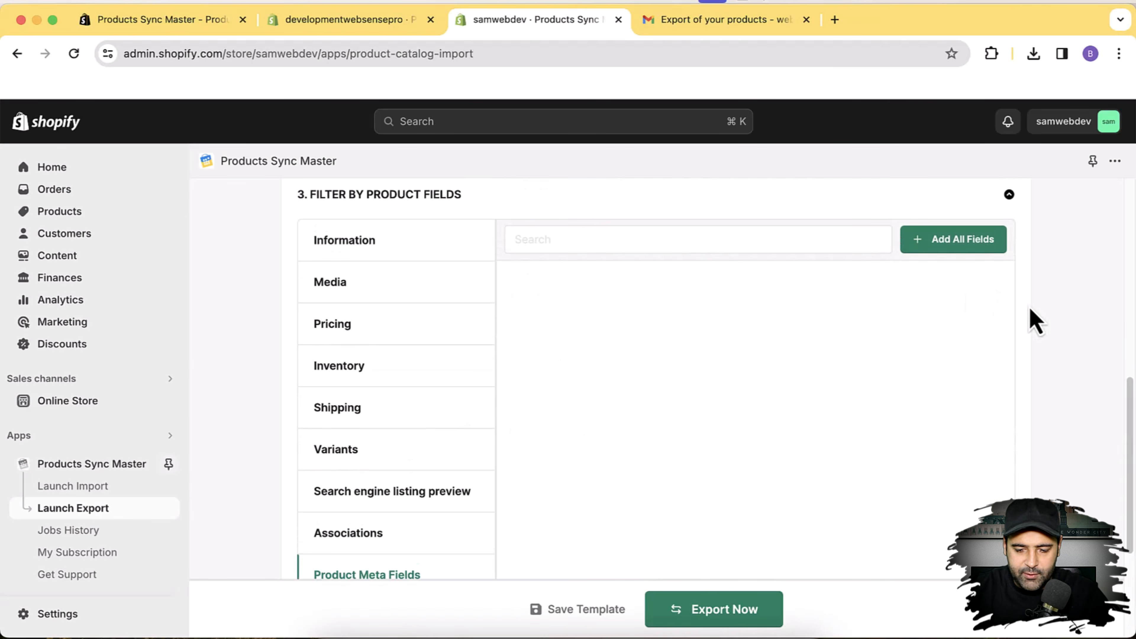
pyautogui.scroll(-5, 1116, 364)
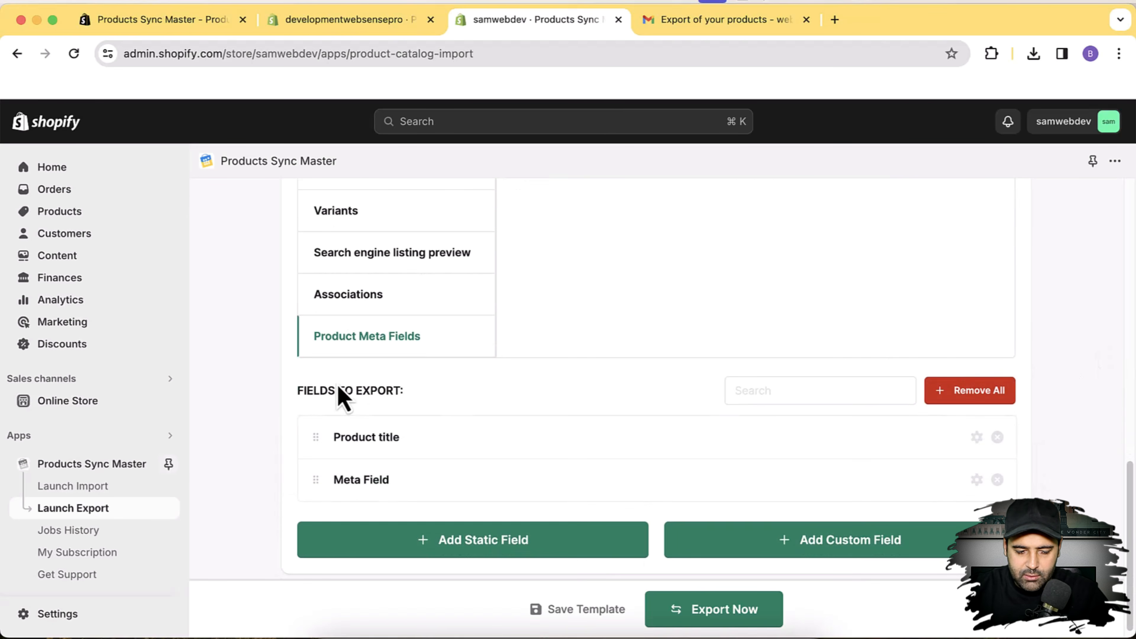
pyautogui.moveTo(298, 392); pyautogui.dragTo(416, 394)
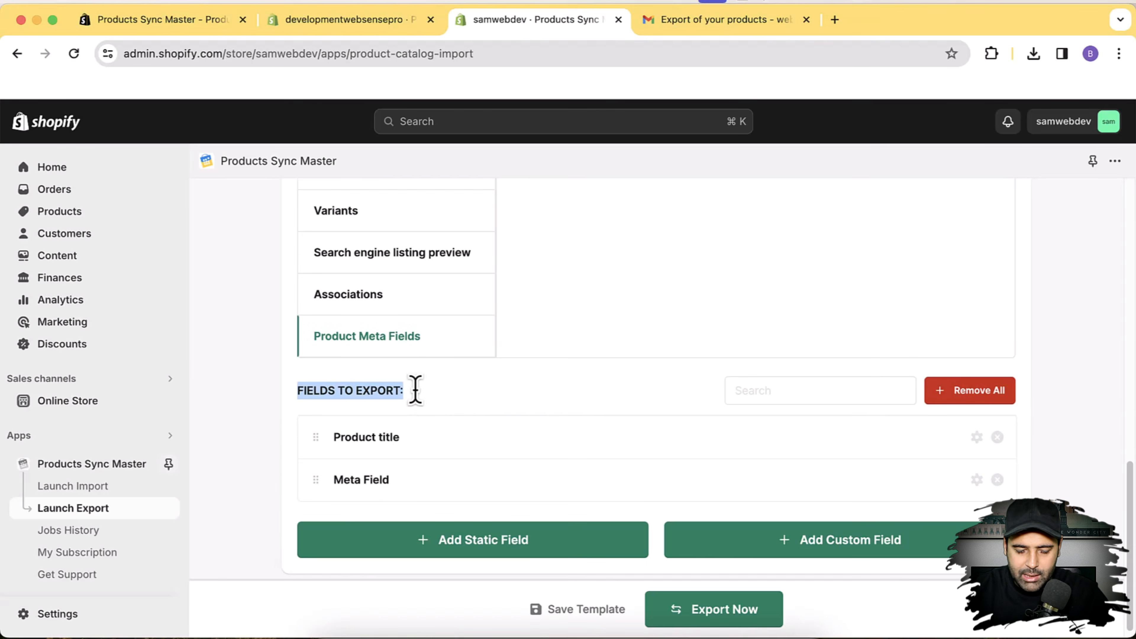
# Return to the Information category and add all fields to the export list
pyautogui.scroll(4, 1108, 467)
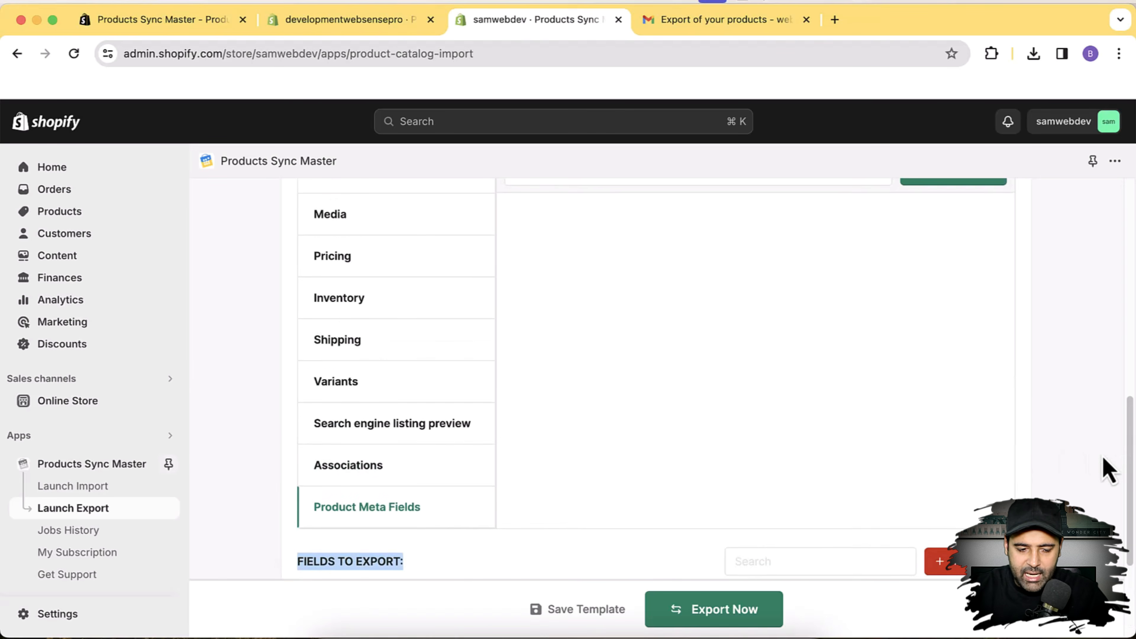
pyautogui.scroll(2, 1104, 461)
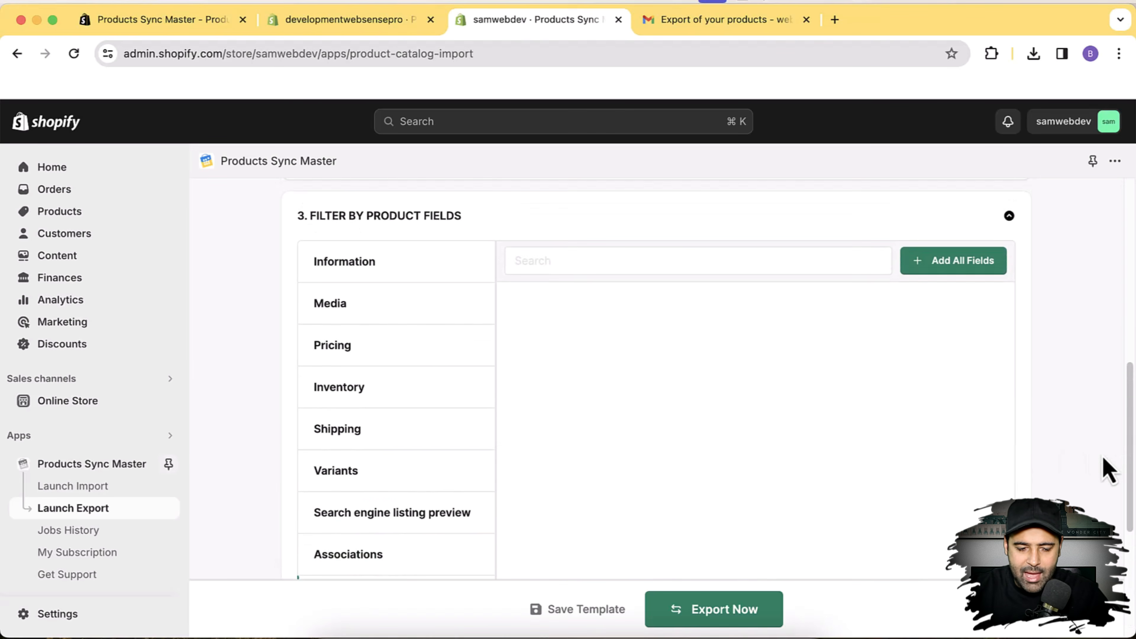
pyautogui.click(405, 269)
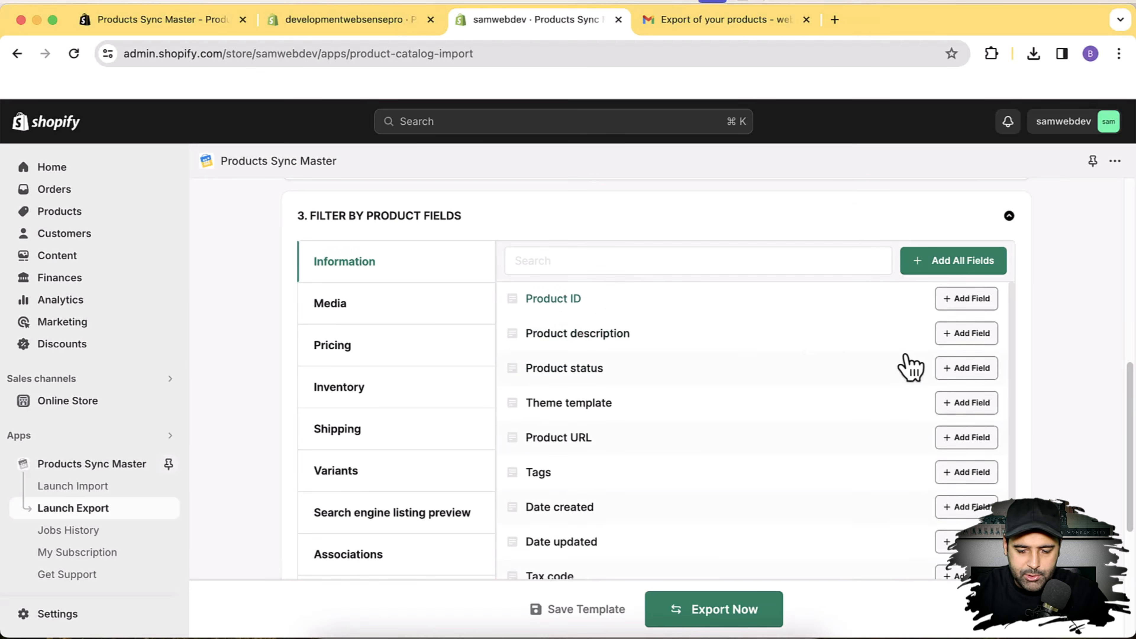
pyautogui.scroll(-1, 921, 367)
pyautogui.click(939, 356)
pyautogui.scroll(-1, 939, 371)
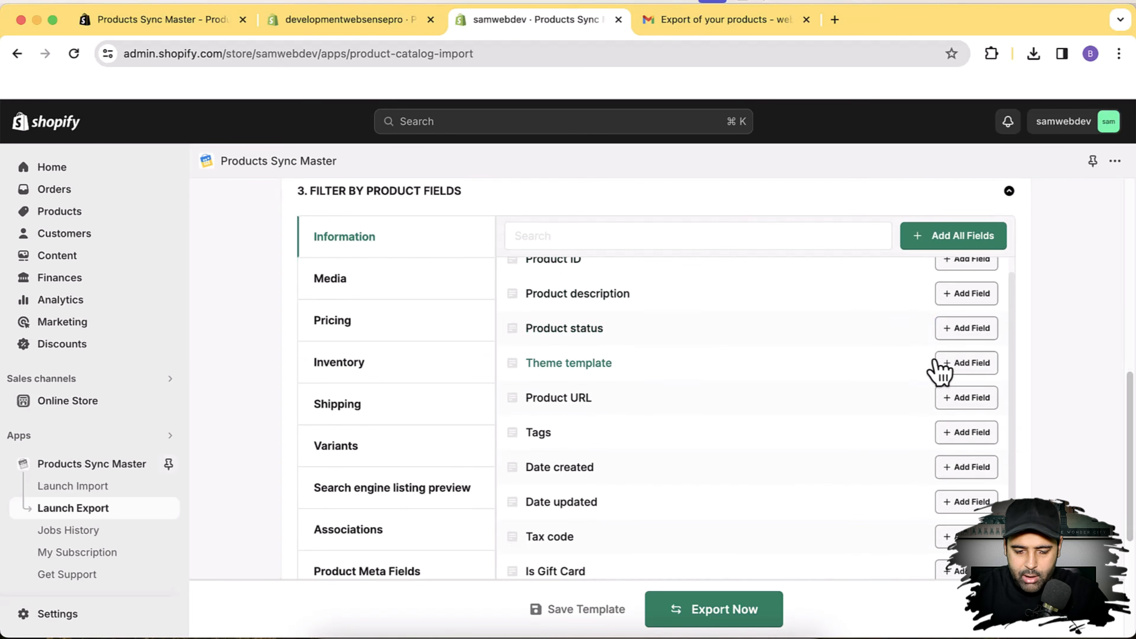
pyautogui.scroll(-5, 939, 371)
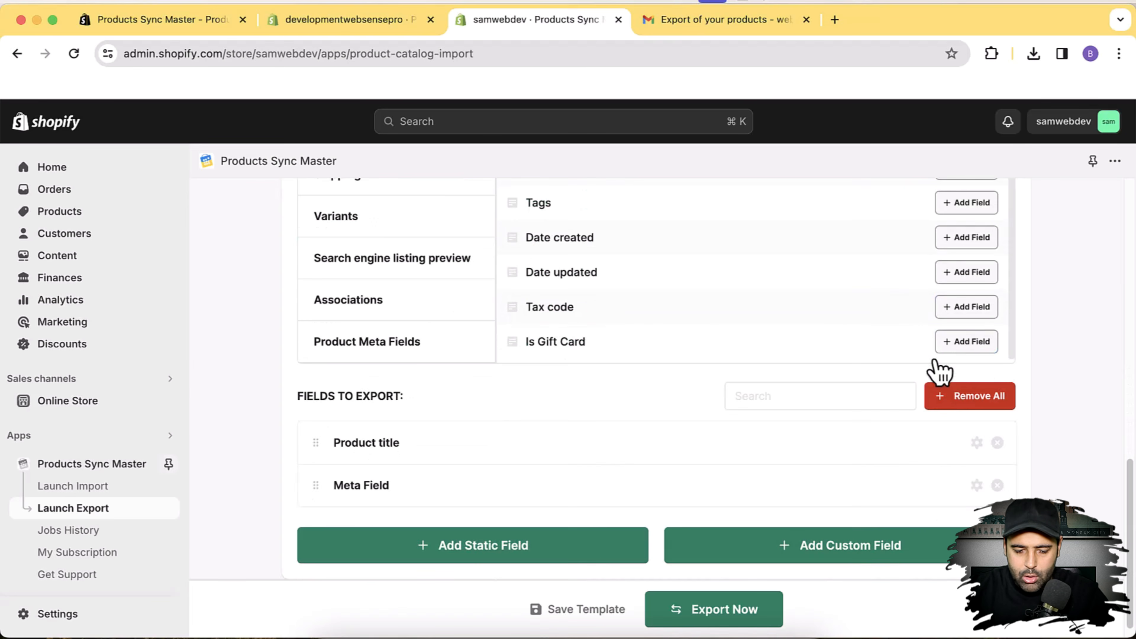
pyautogui.scroll(6, 939, 368)
pyautogui.scroll(1, 805, 412)
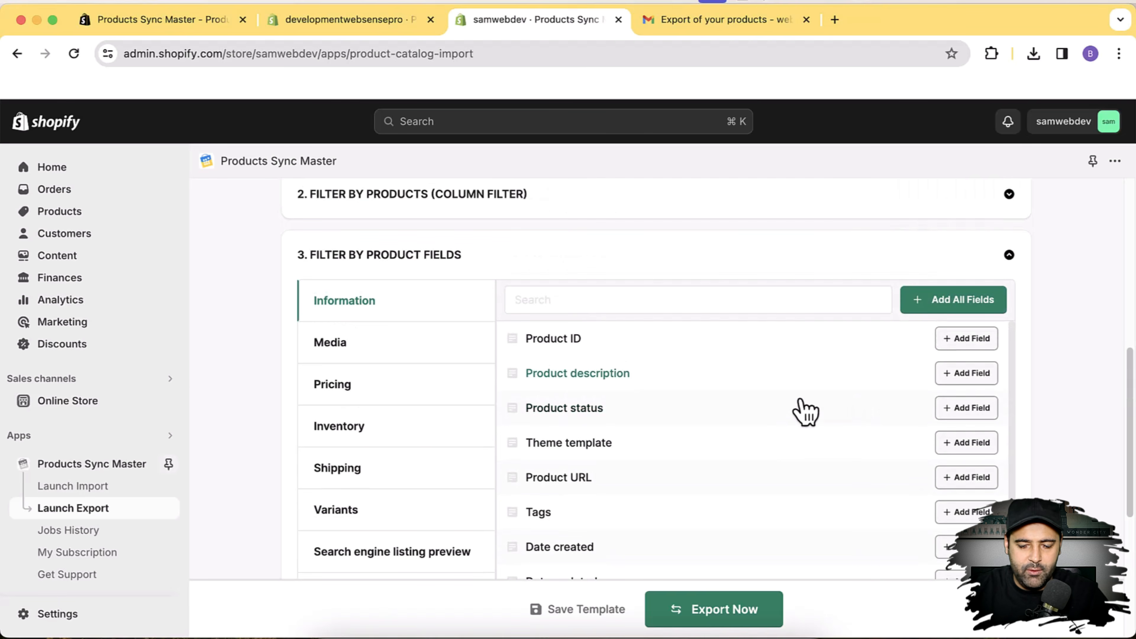
pyautogui.click(941, 311)
pyautogui.scroll(-10, 1078, 298)
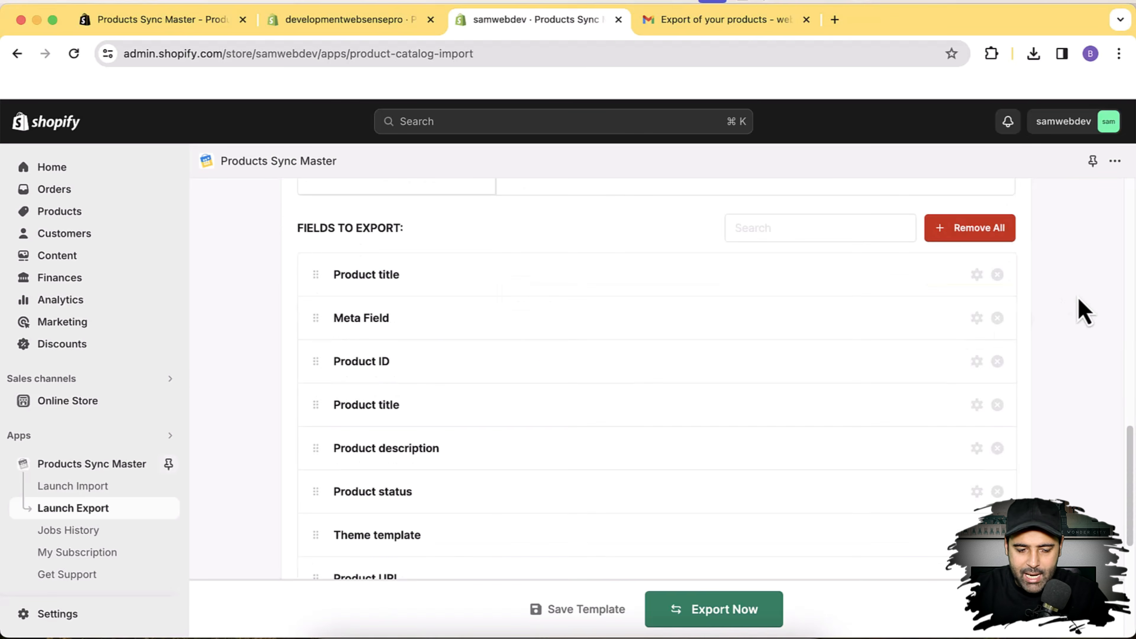
# Remove every field except Meta Field from the list of fields to export
pyautogui.scroll(-7, 920, 337)
pyautogui.scroll(4, 717, 381)
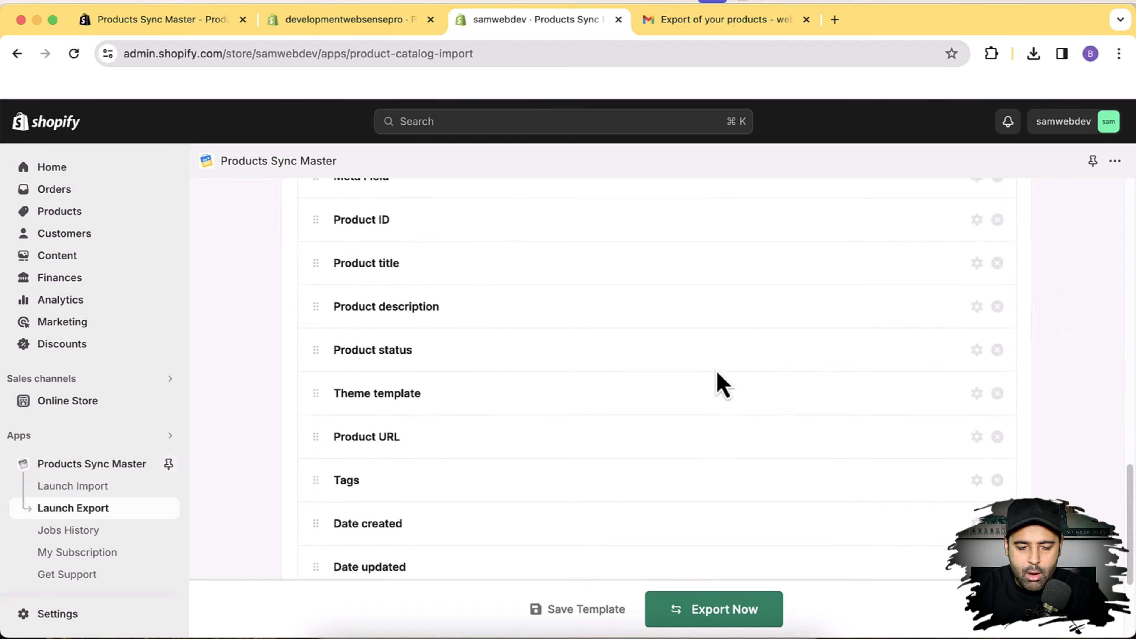
pyautogui.scroll(5, 721, 383)
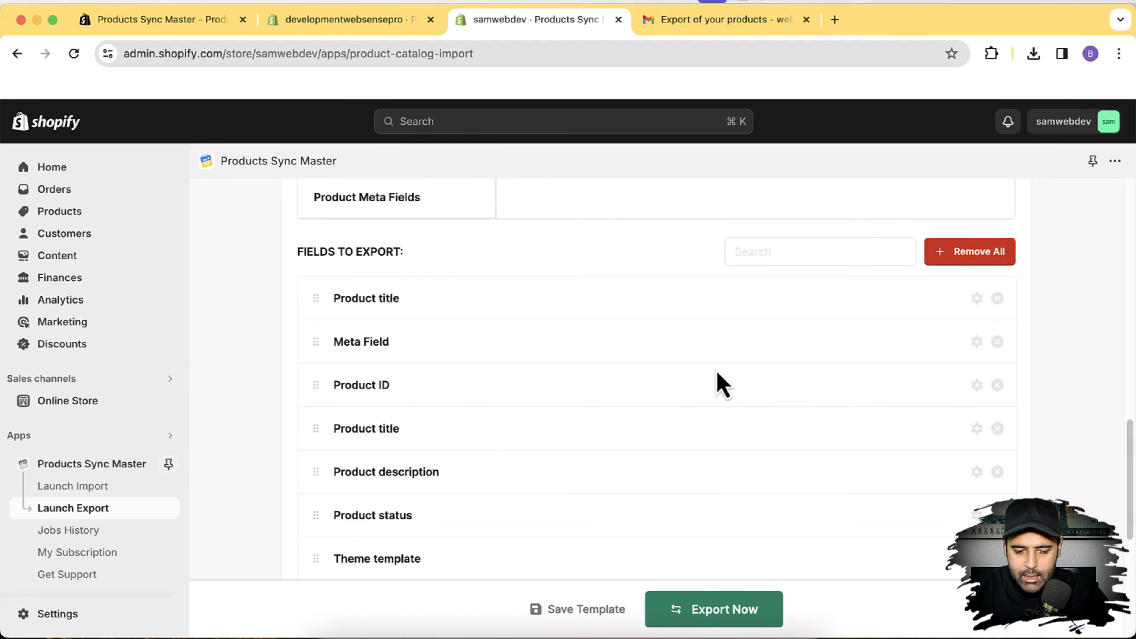
pyautogui.click(998, 386)
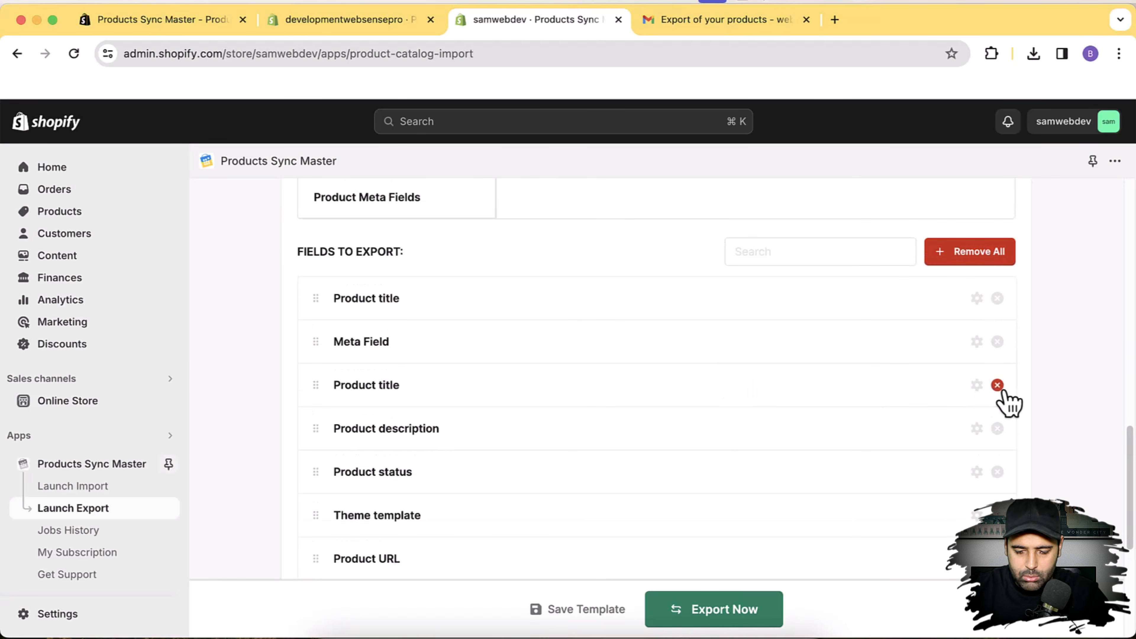
pyautogui.click(998, 386)
pyautogui.click(998, 385)
pyautogui.click(999, 385)
pyautogui.click(999, 386)
pyautogui.click(998, 386)
pyautogui.click(998, 386)
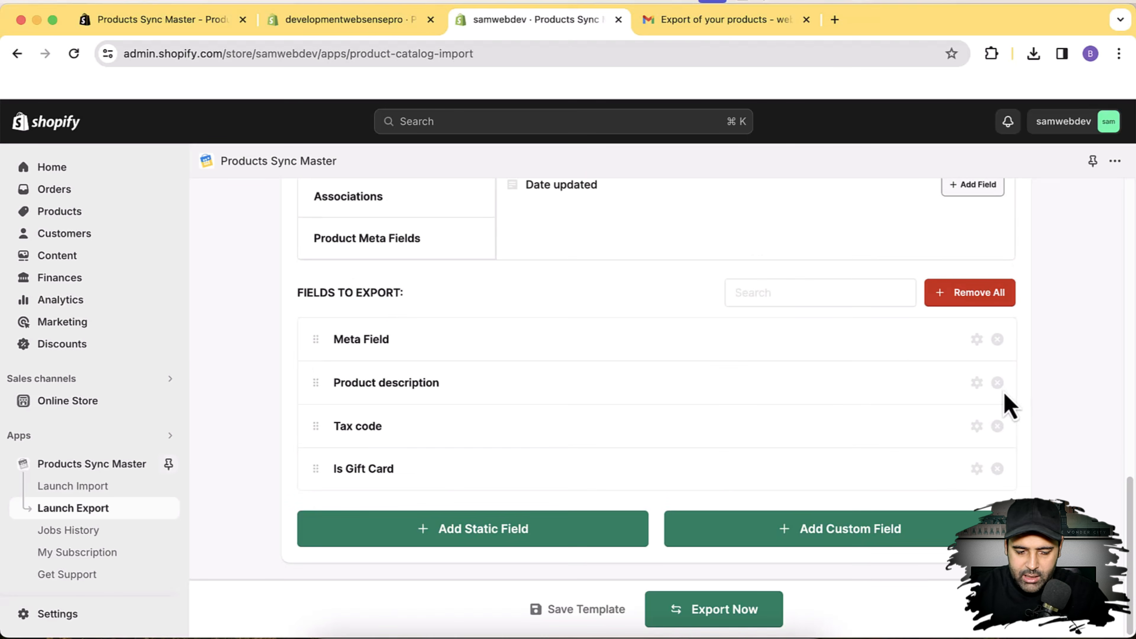
pyautogui.click(998, 426)
pyautogui.click(999, 467)
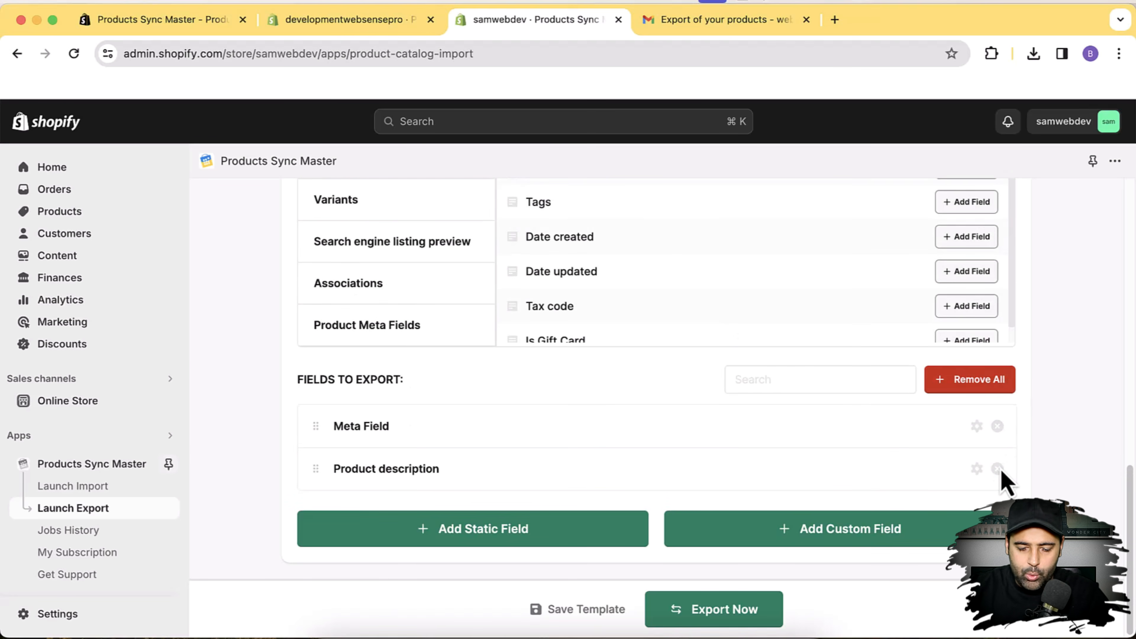
pyautogui.click(998, 469)
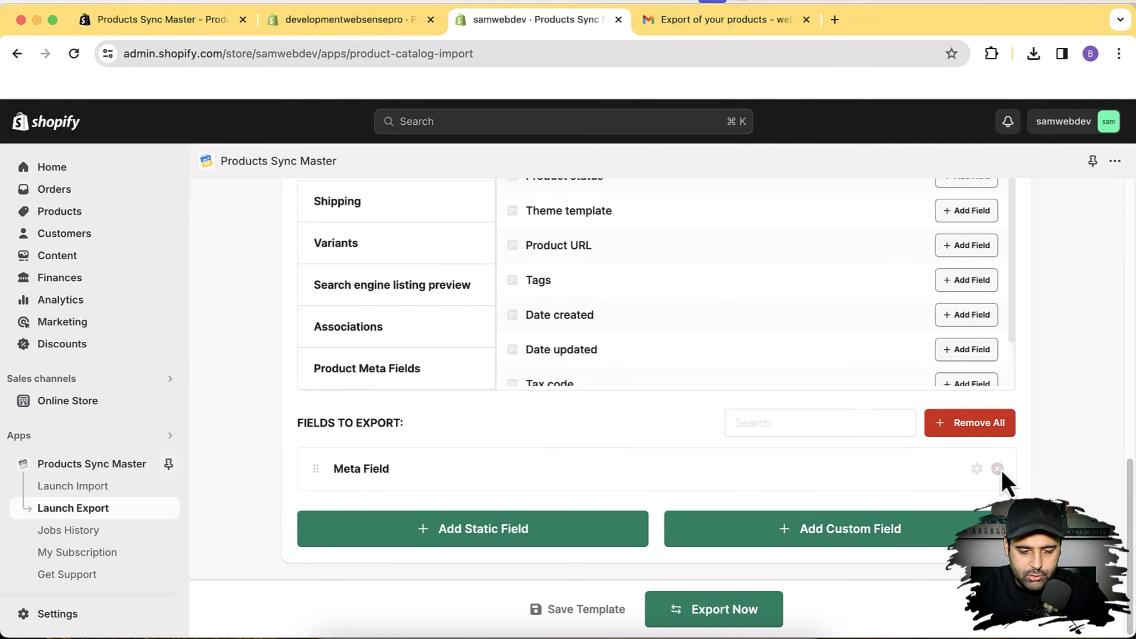
pyautogui.click(997, 468)
# Add Product title from the Information category to the export and move it above Meta Field in the fields list
pyautogui.scroll(6, 1009, 482)
pyautogui.scroll(-3, 984, 457)
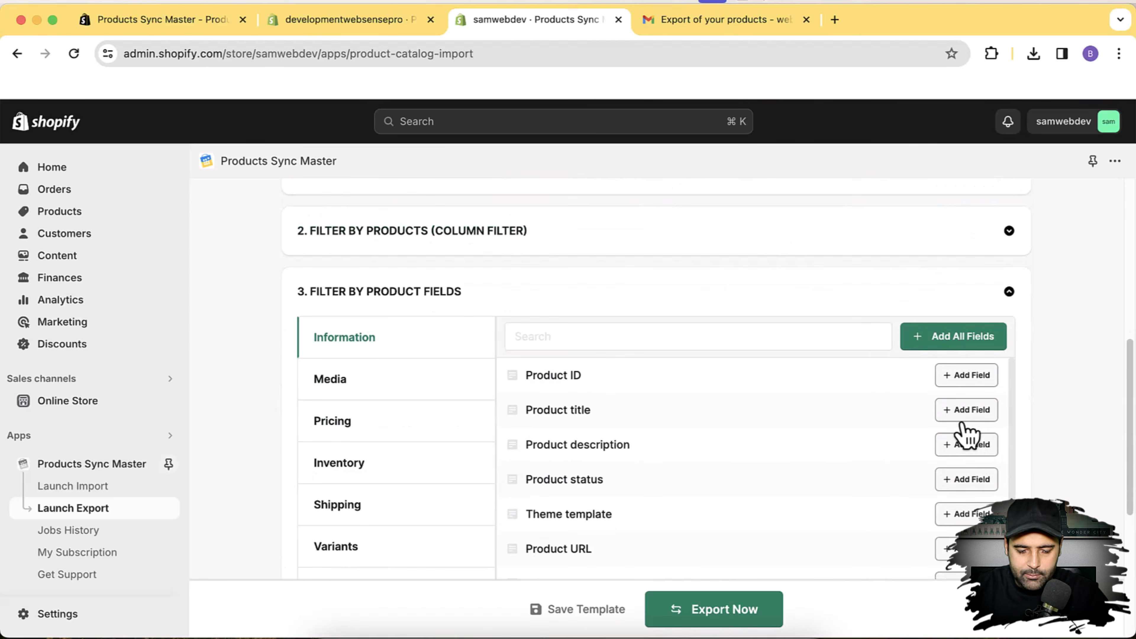
pyautogui.click(952, 413)
pyautogui.click(1010, 259)
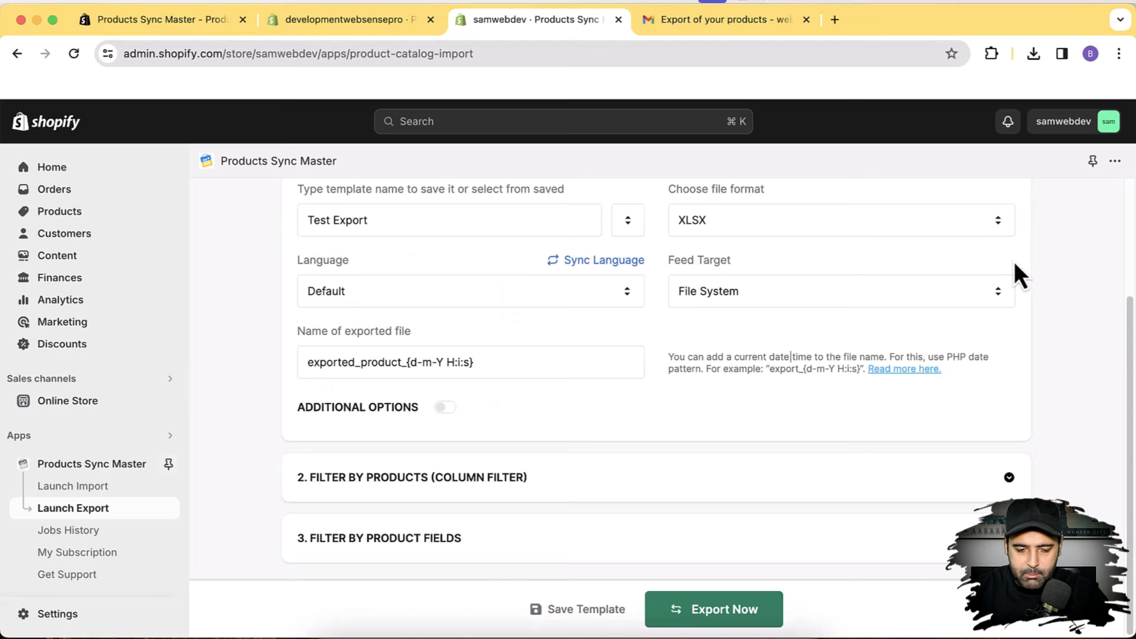
pyautogui.click(1010, 538)
pyautogui.scroll(-6, 1010, 538)
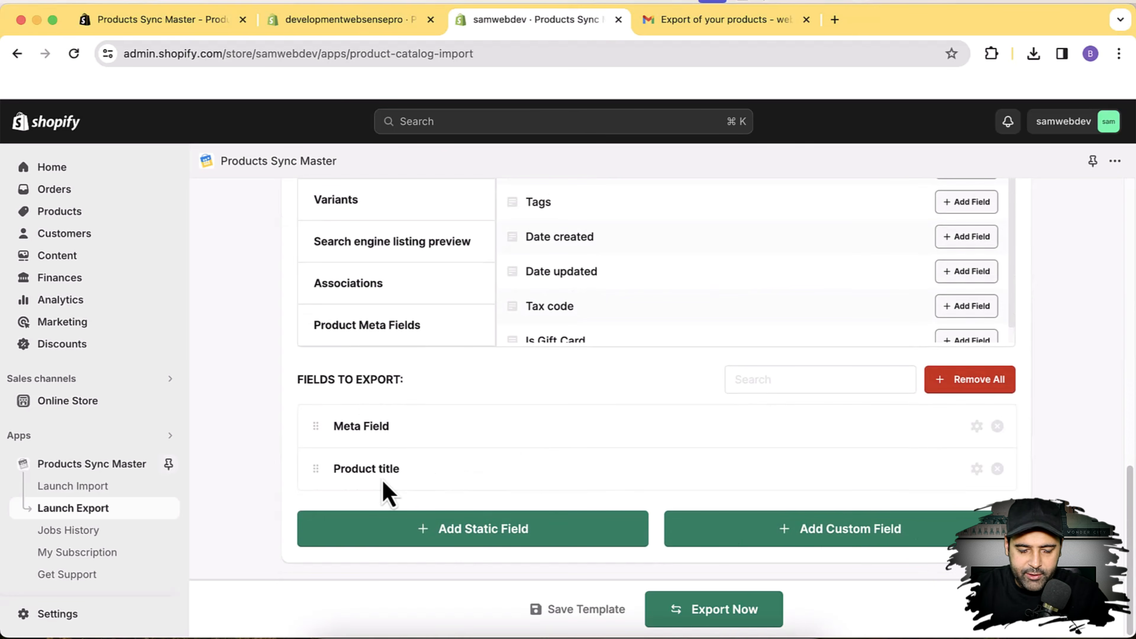
pyautogui.moveTo(315, 469); pyautogui.dragTo(332, 450)
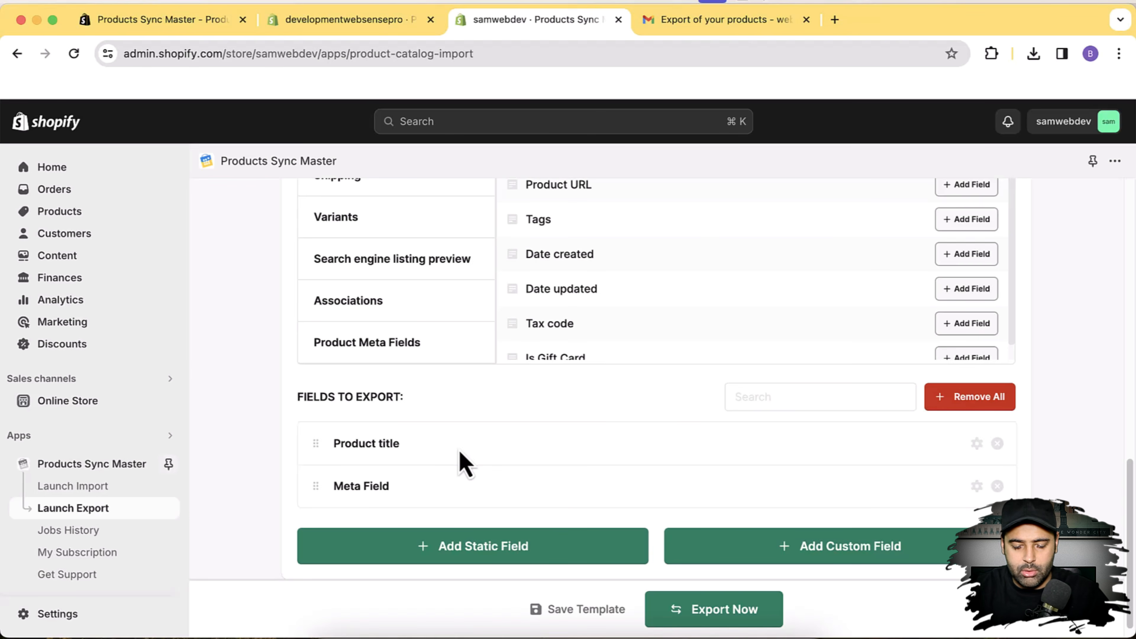
# Run the export with Product title and Meta Field, and download the exported file
pyautogui.click(682, 604)
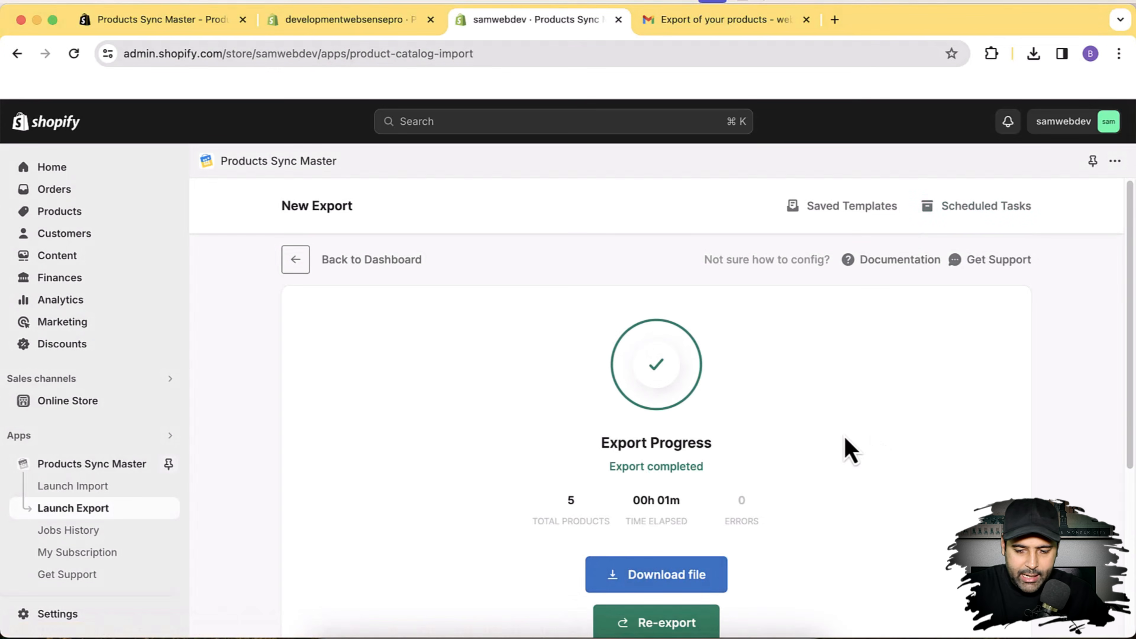
pyautogui.moveTo(1131, 358); pyautogui.dragTo(1129, 414)
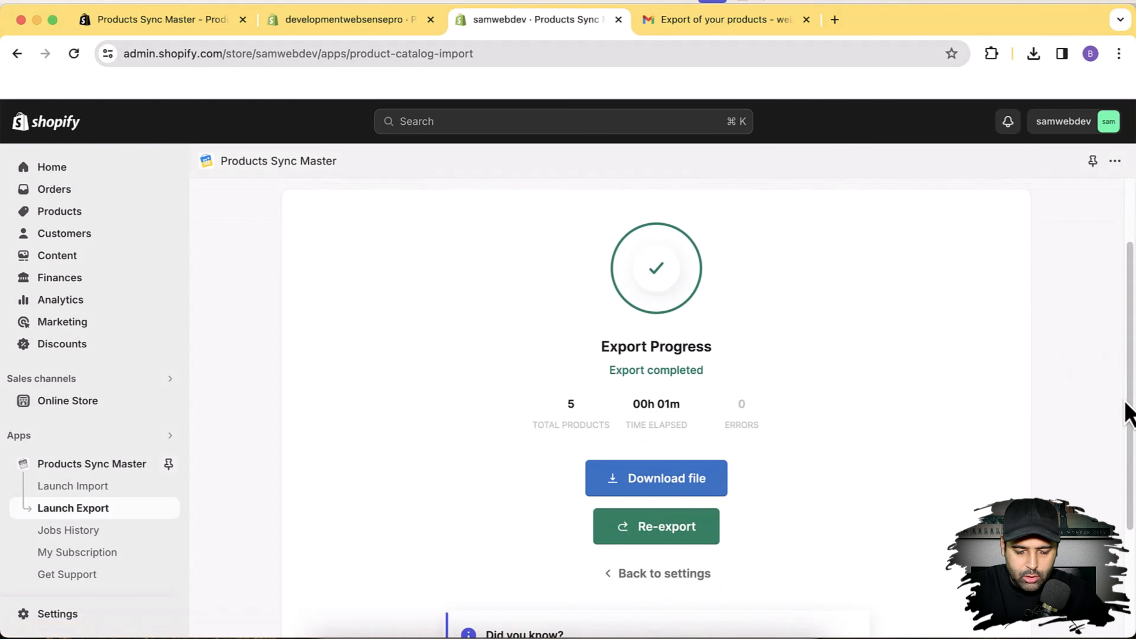
pyautogui.click(702, 483)
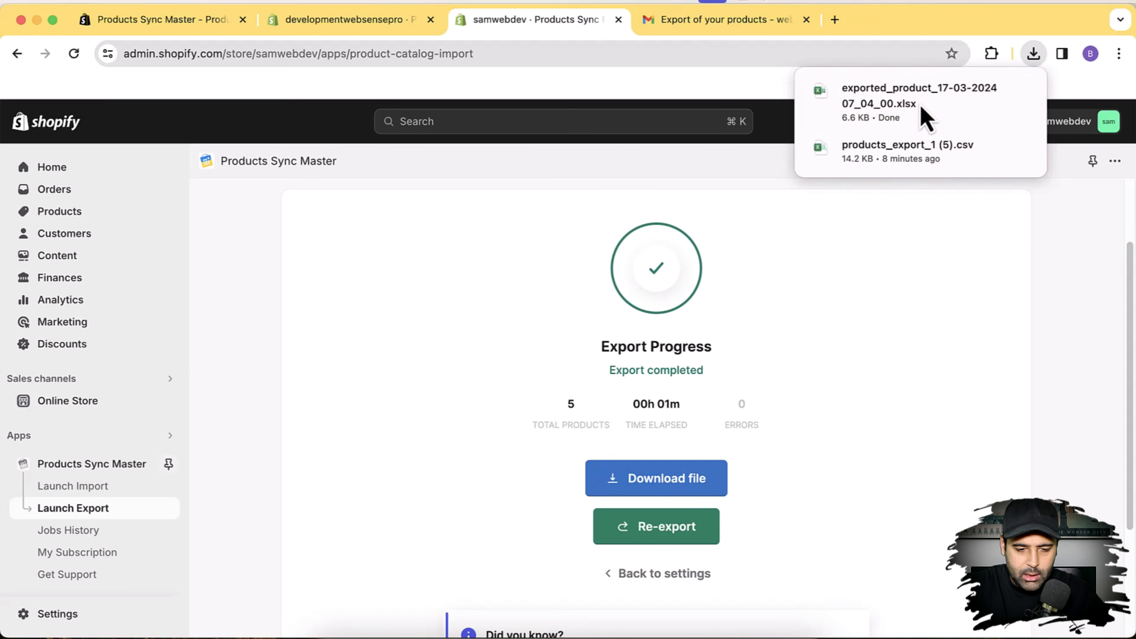
# Switch to the developmentwebsensepro store, open its Products Sync Master app and launch a new import
pyautogui.click(405, 23)
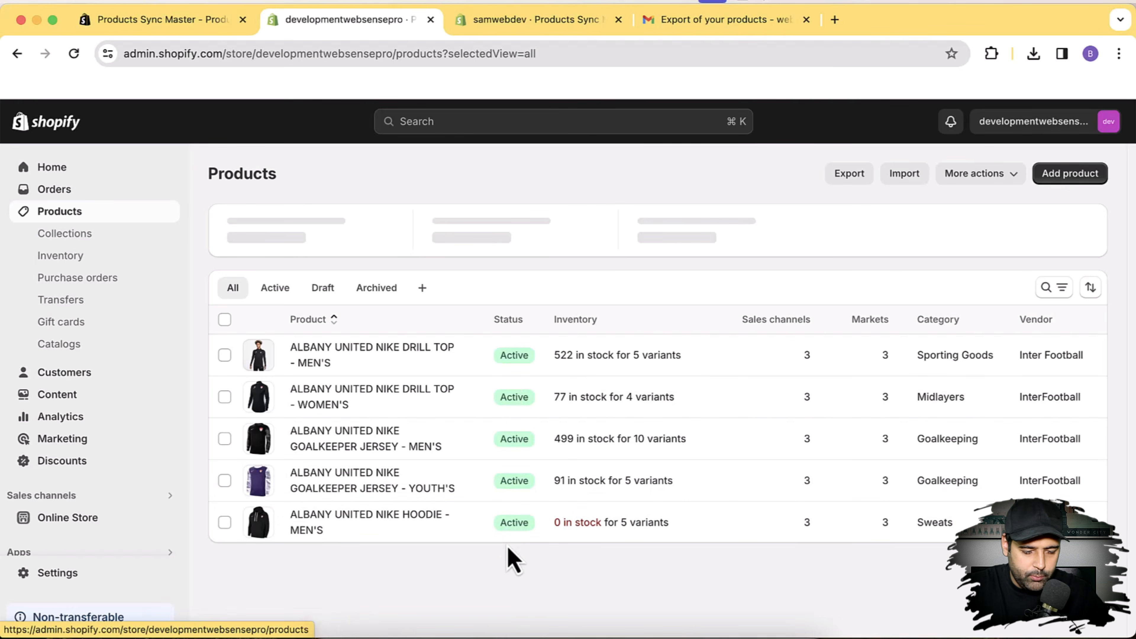
pyautogui.click(145, 542)
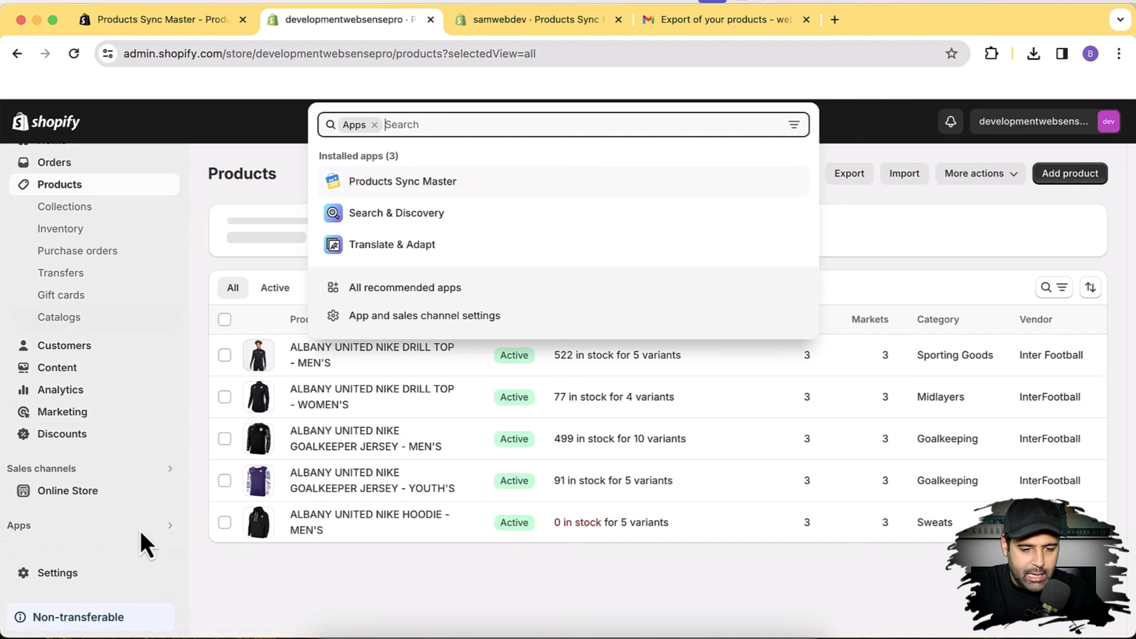
pyautogui.click(396, 183)
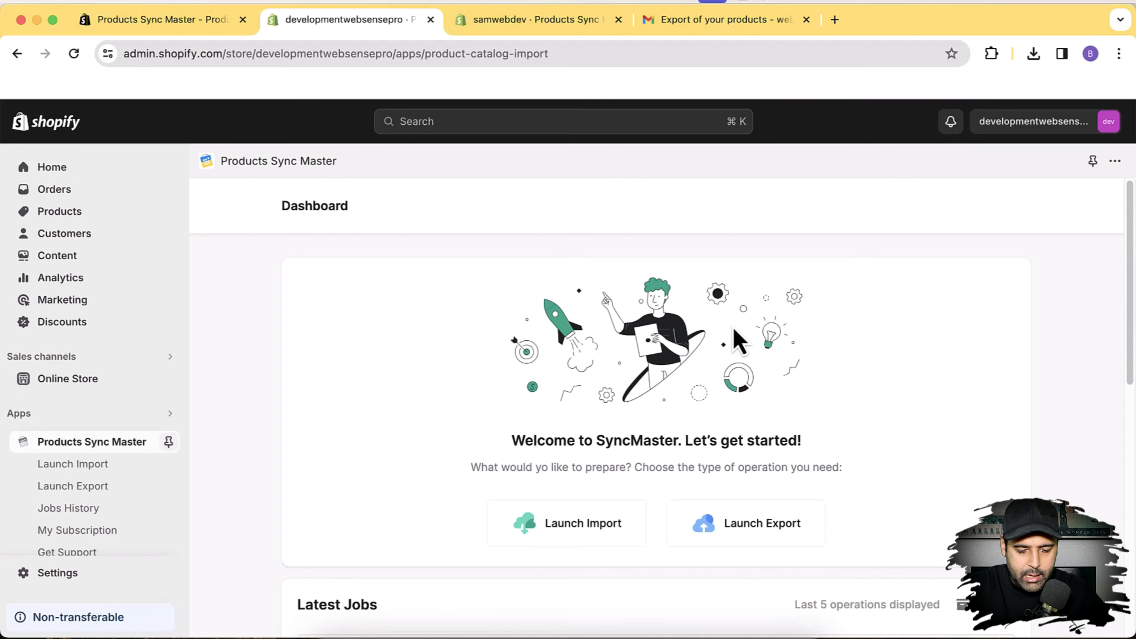
pyautogui.moveTo(1130, 325); pyautogui.dragTo(1130, 361)
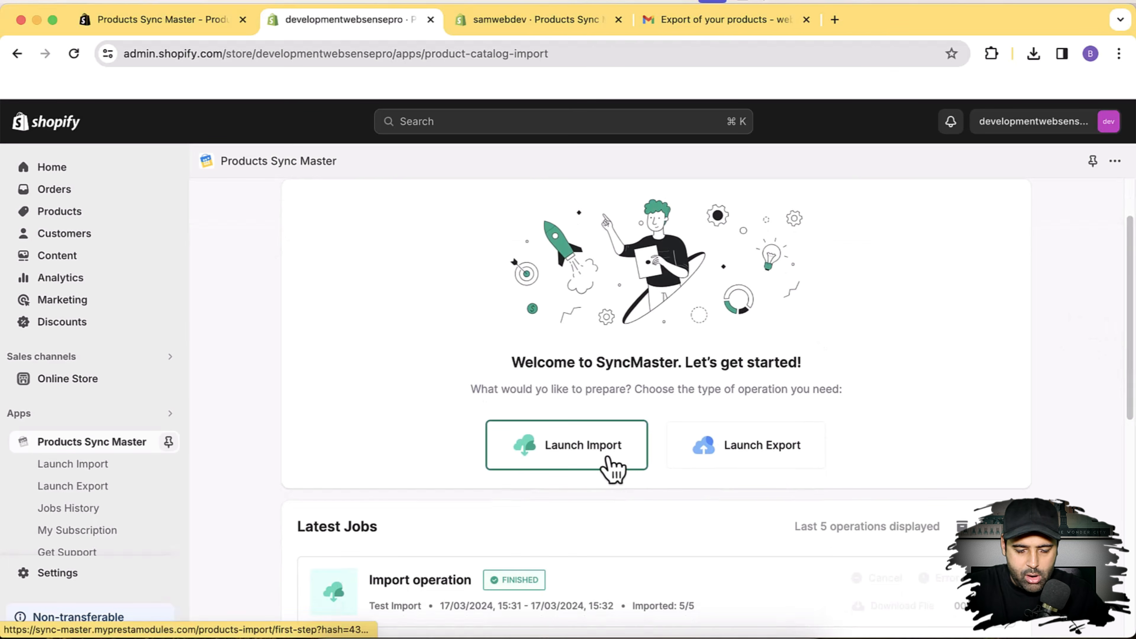
pyautogui.click(611, 467)
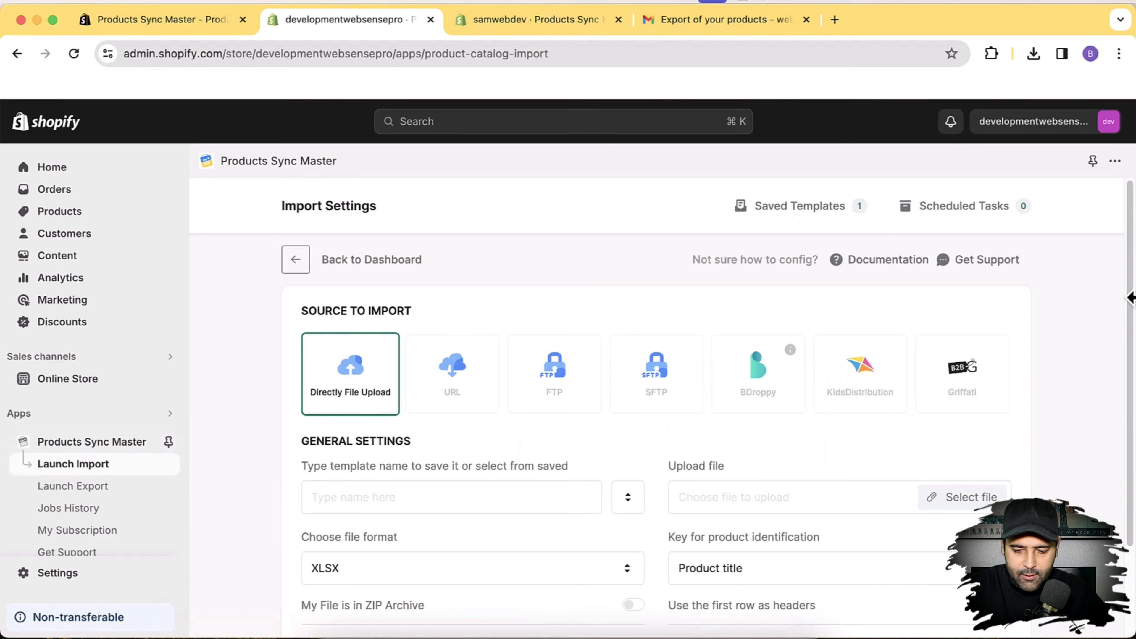
# Enter "Test Import" as the template name in the general import settings
pyautogui.scroll(-2, 1073, 313)
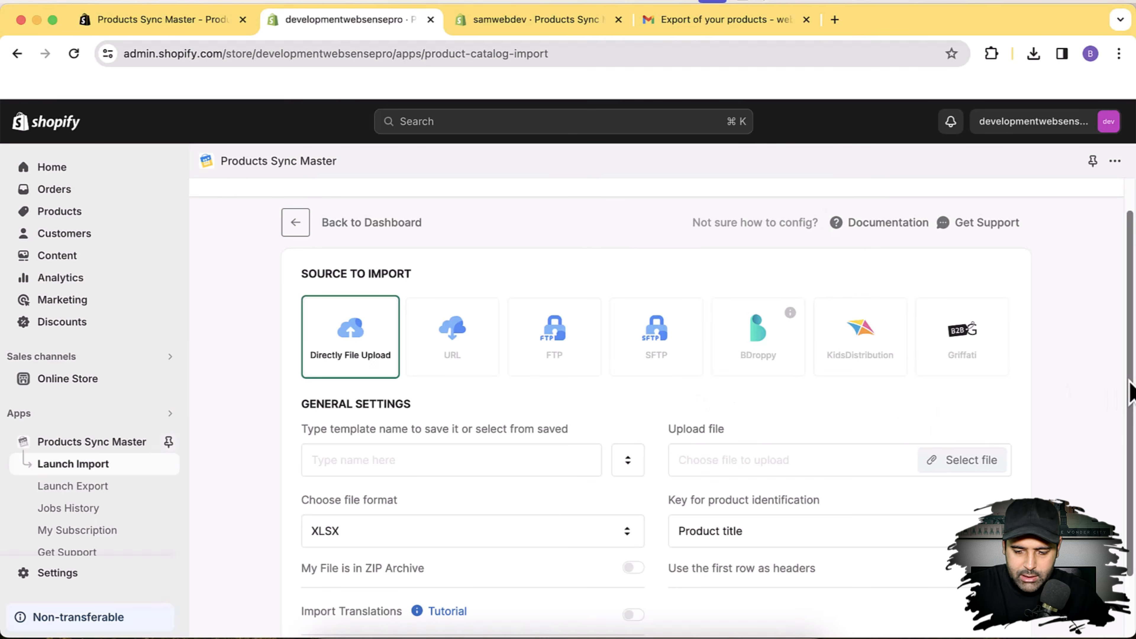
pyautogui.moveTo(1130, 389); pyautogui.dragTo(1129, 433)
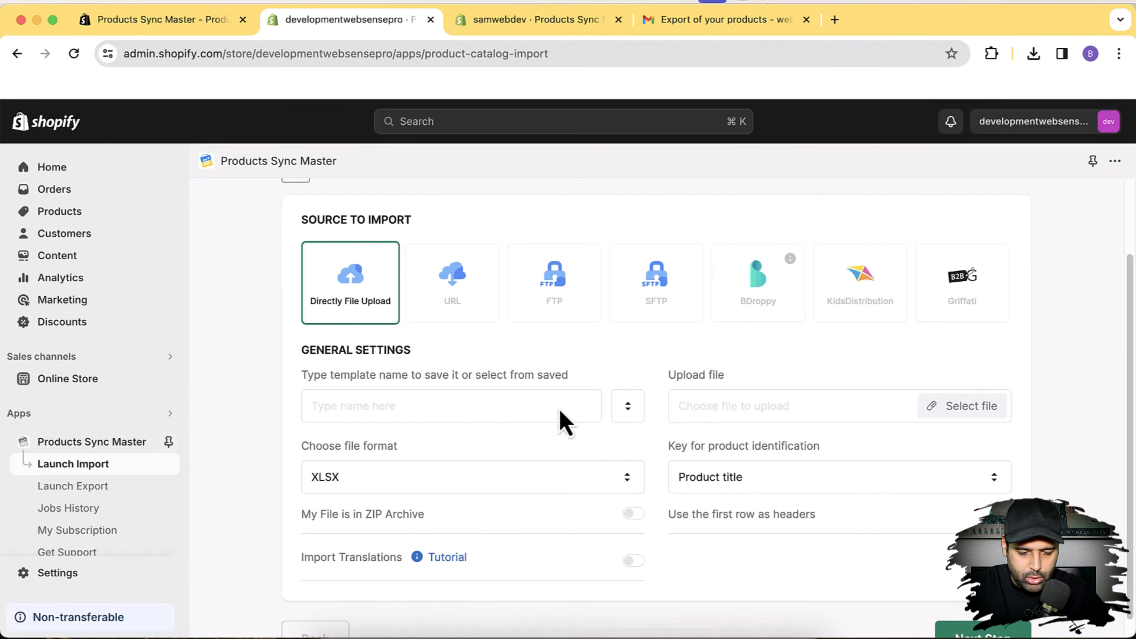
pyautogui.click(463, 402)
pyautogui.write('T')
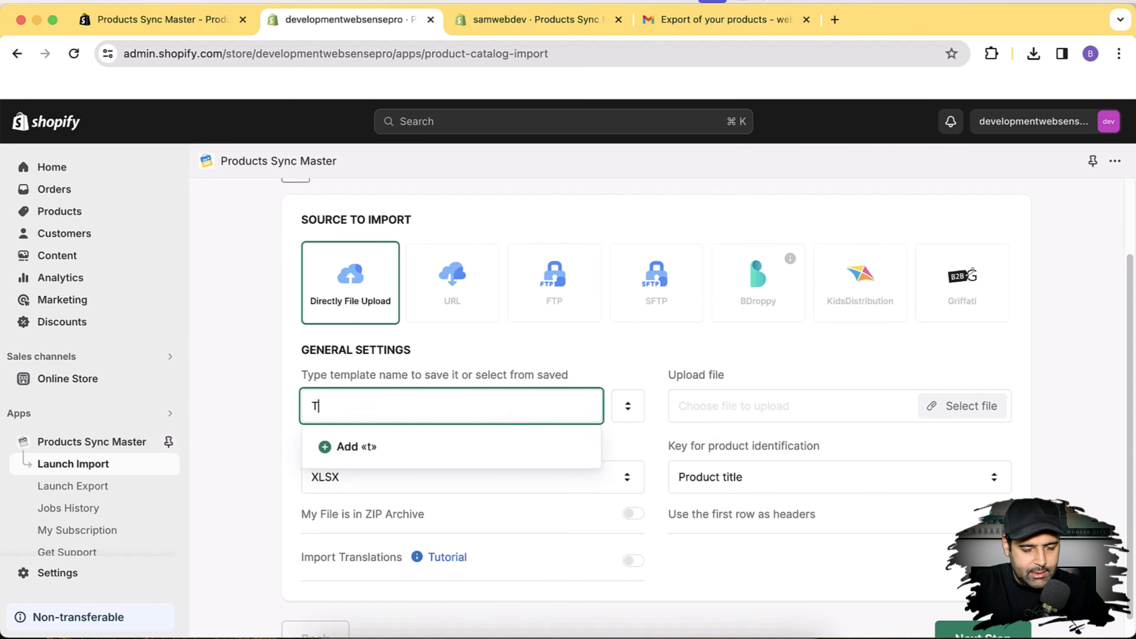
pyautogui.write('est Import')
pyautogui.press('Tab')
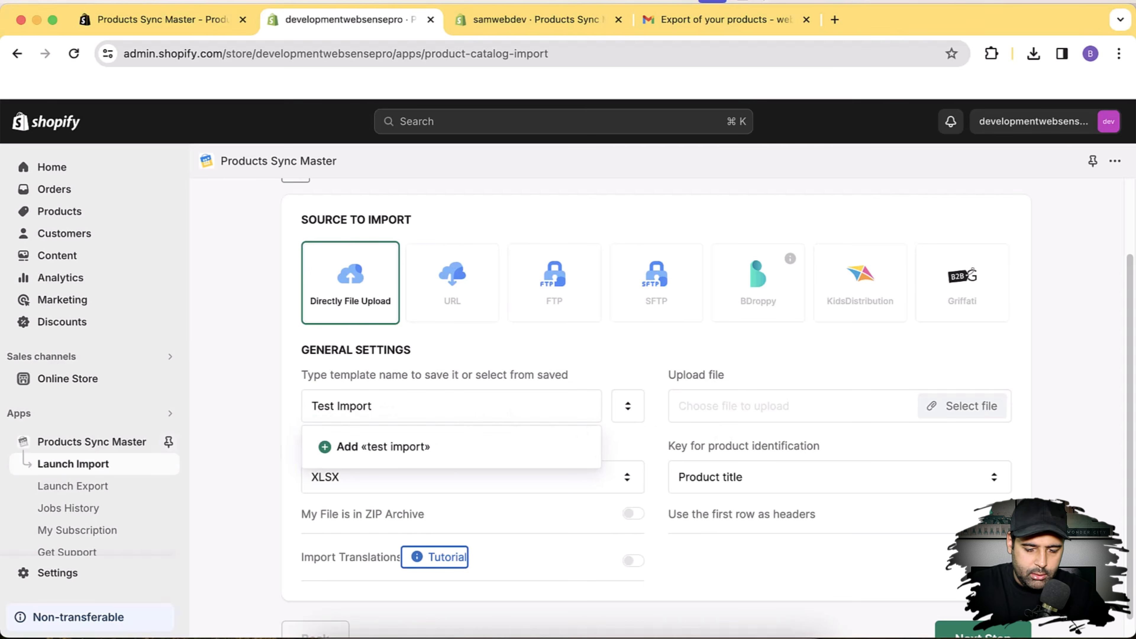
pyautogui.click(681, 433)
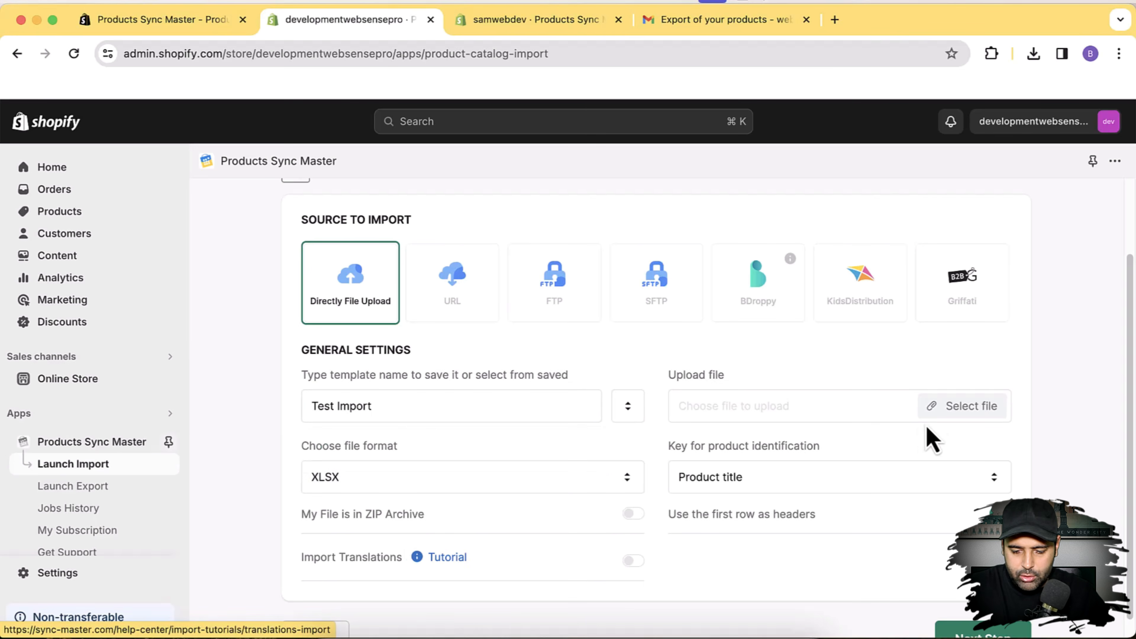
pyautogui.click(957, 414)
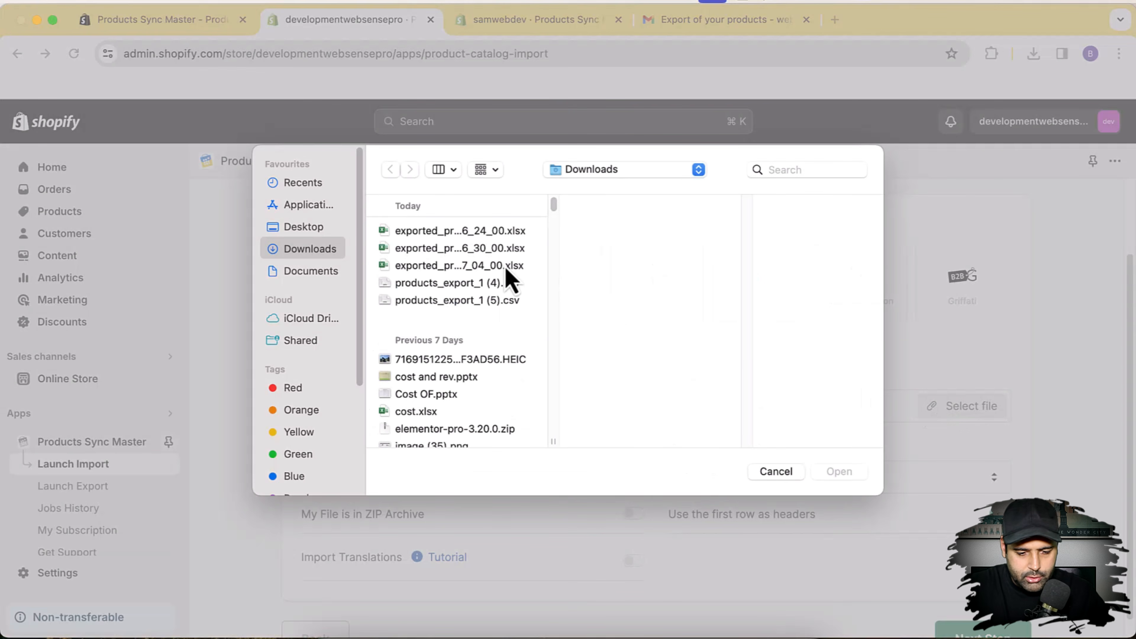
pyautogui.click(505, 267)
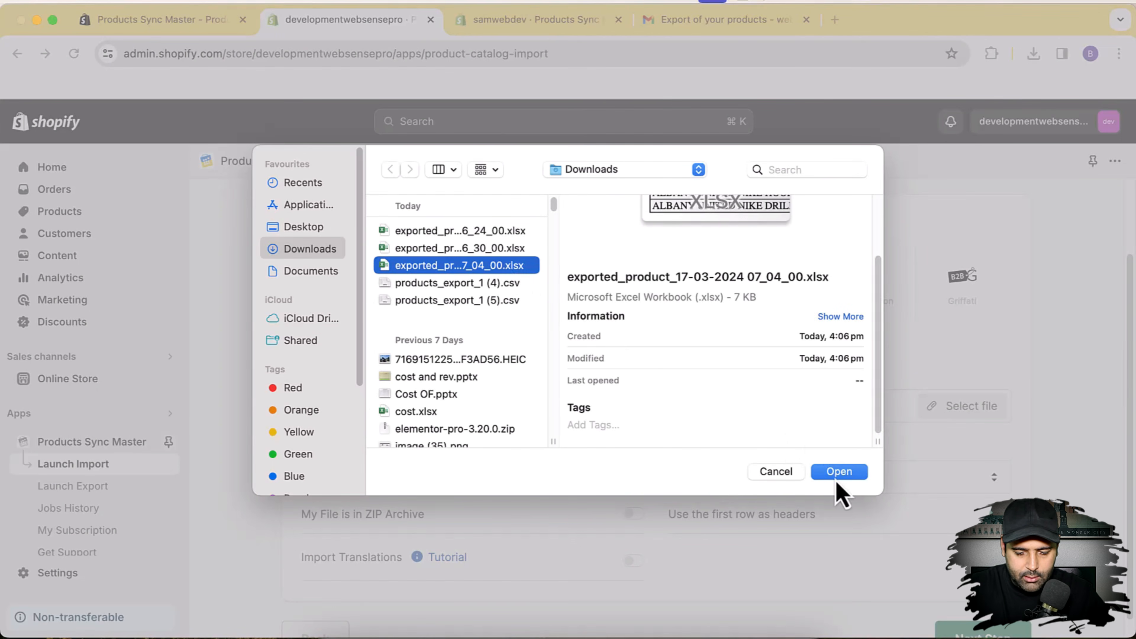
pyautogui.click(839, 472)
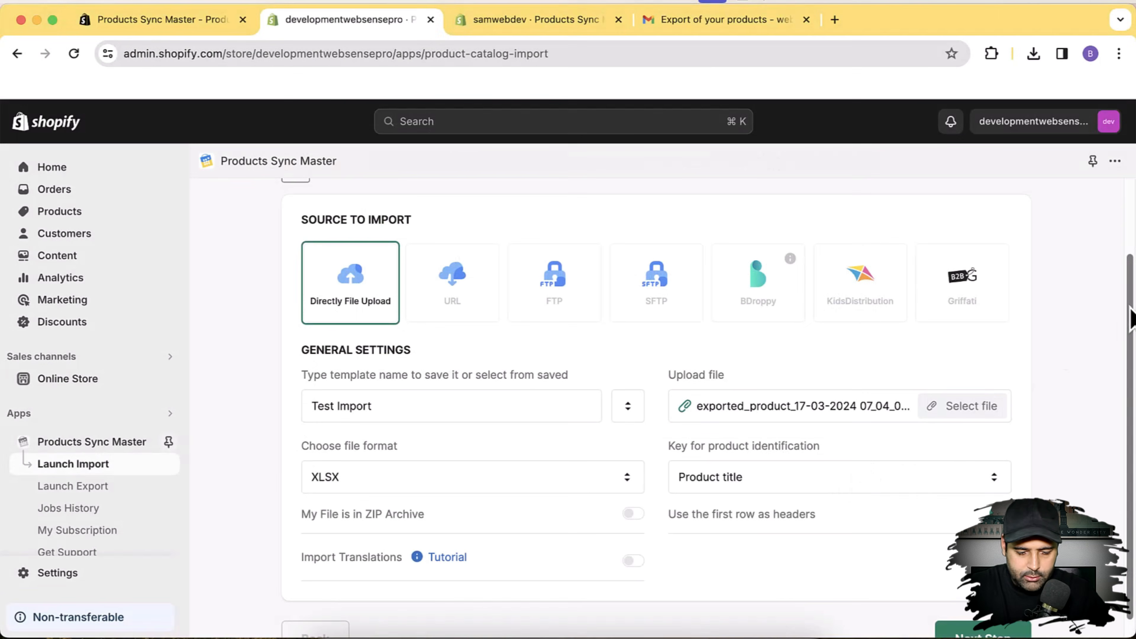
pyautogui.scroll(-1, 1131, 318)
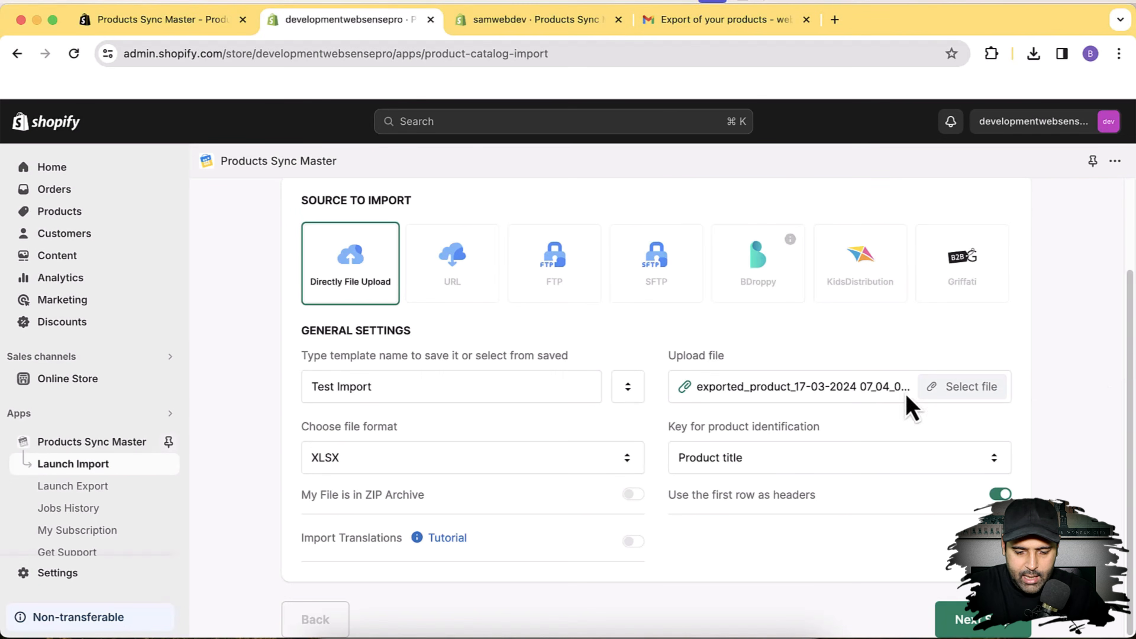
pyautogui.moveTo(666, 428); pyautogui.dragTo(821, 430)
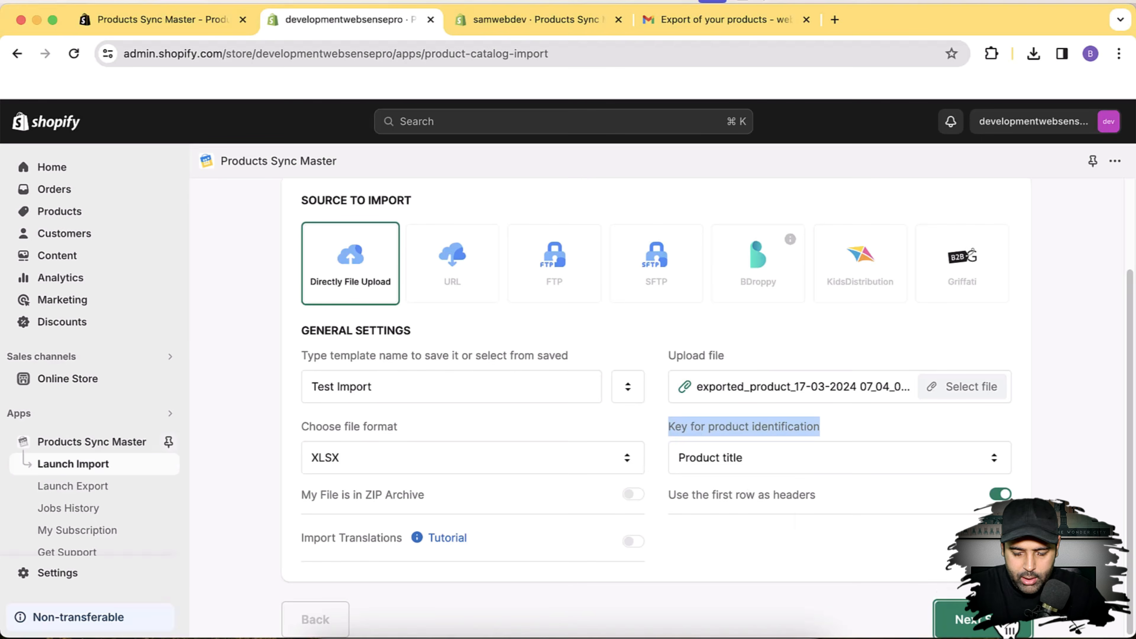
pyautogui.click(1021, 626)
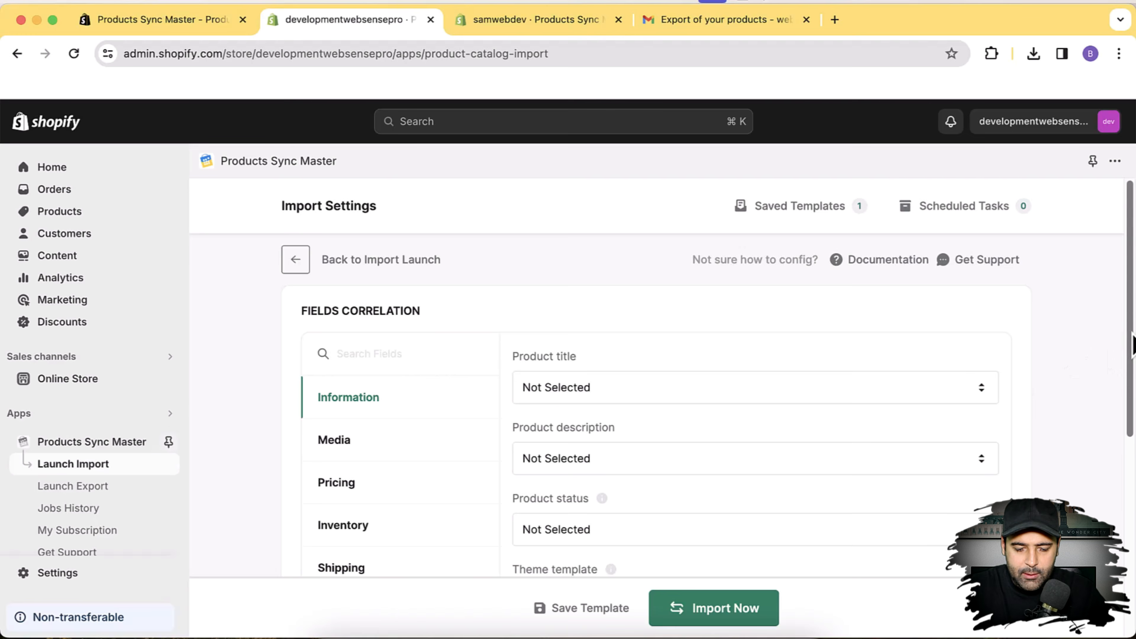
# Map the Product title field in the Information category to the file's Product title column
pyautogui.scroll(-3, 1132, 344)
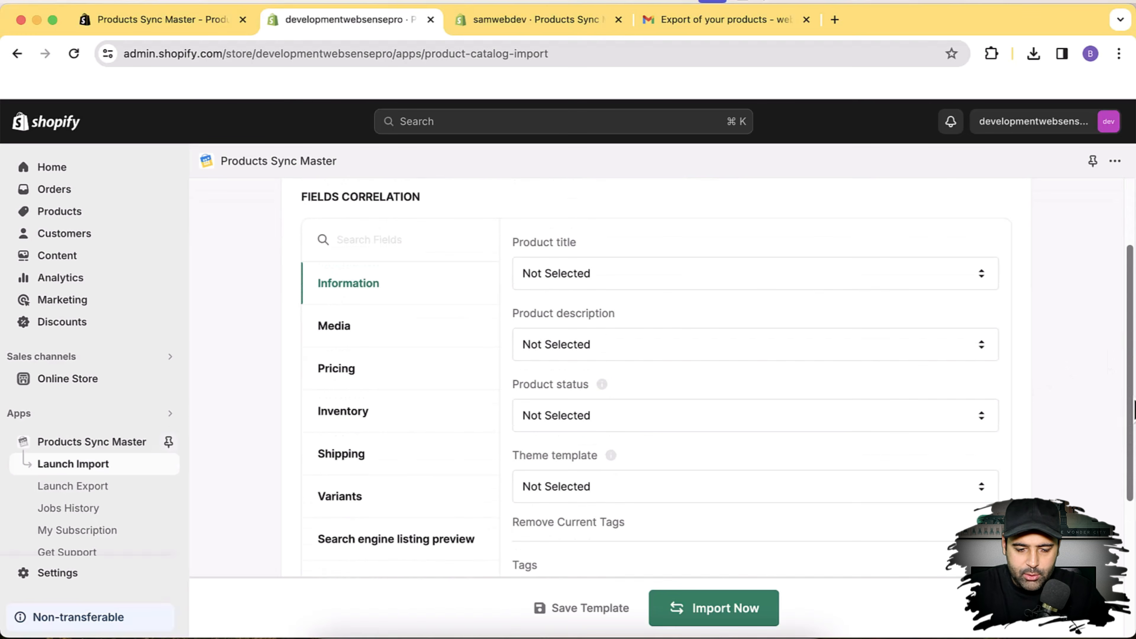
pyautogui.click(671, 285)
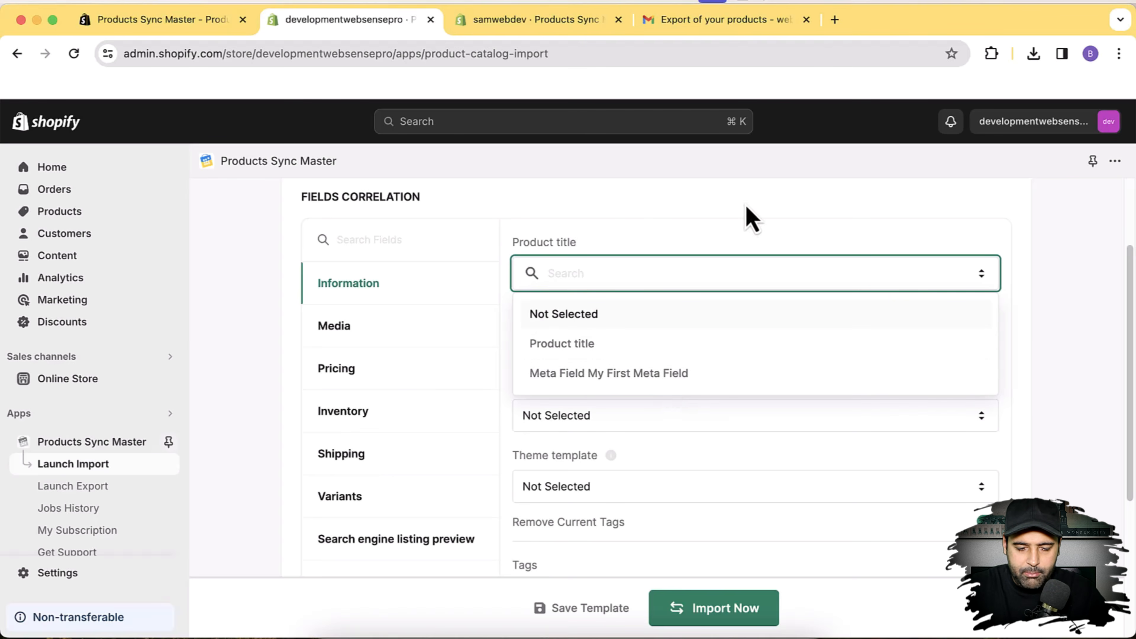
pyautogui.click(751, 213)
pyautogui.click(600, 280)
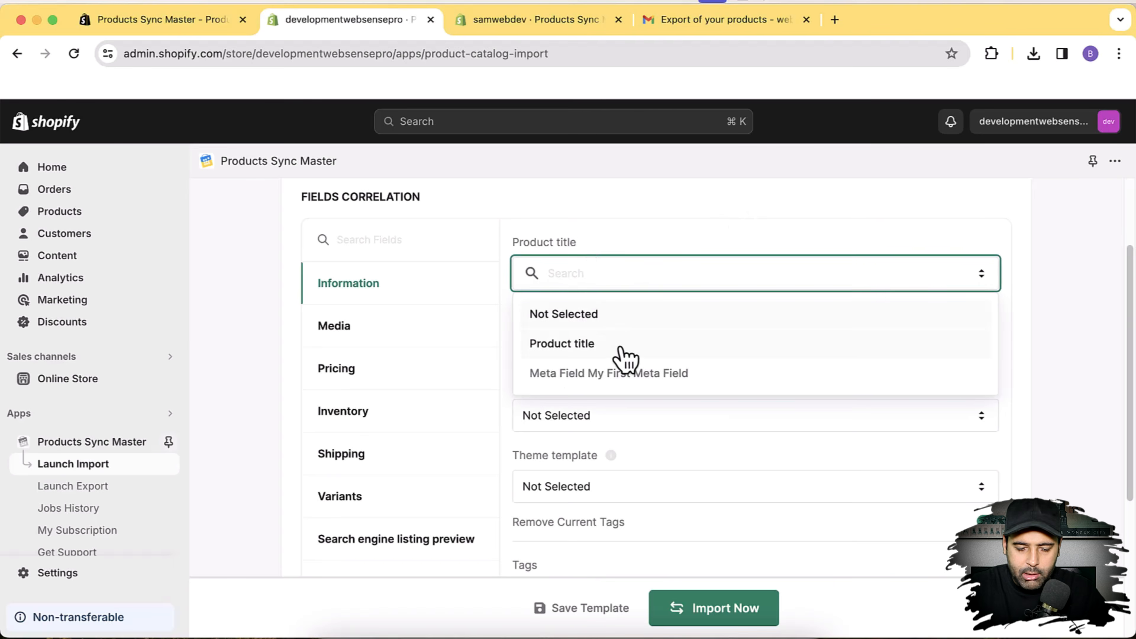
pyautogui.click(621, 358)
# In the Product Meta Fields category, search for "meta" and set the Meta Field to My First Meta Field
pyautogui.scroll(-5, 999, 338)
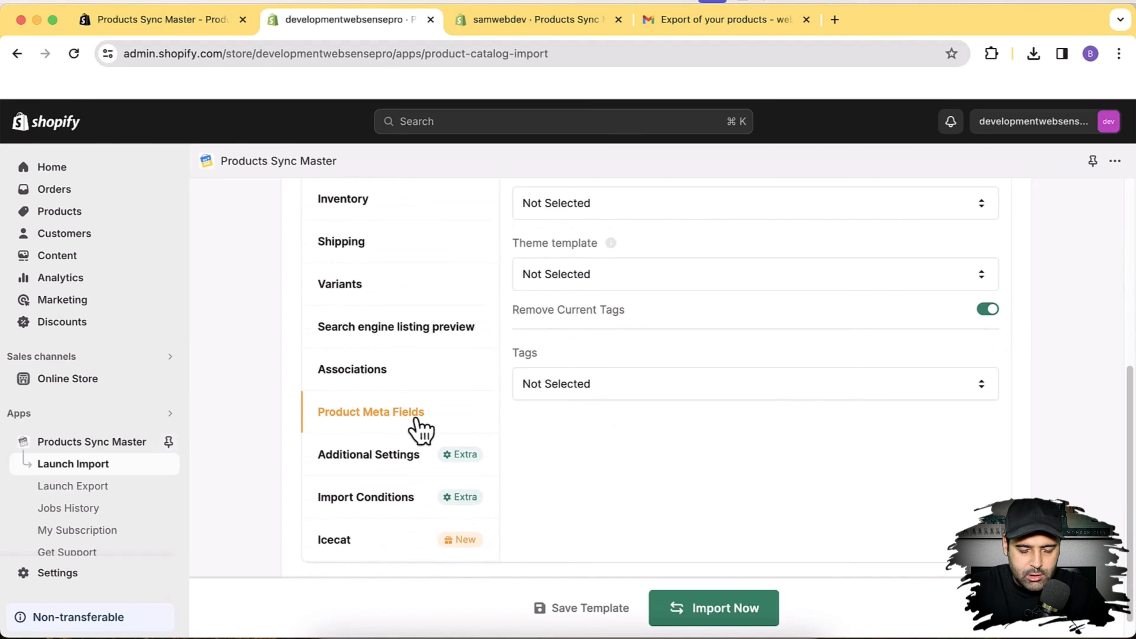
pyautogui.click(416, 422)
pyautogui.scroll(6, 981, 469)
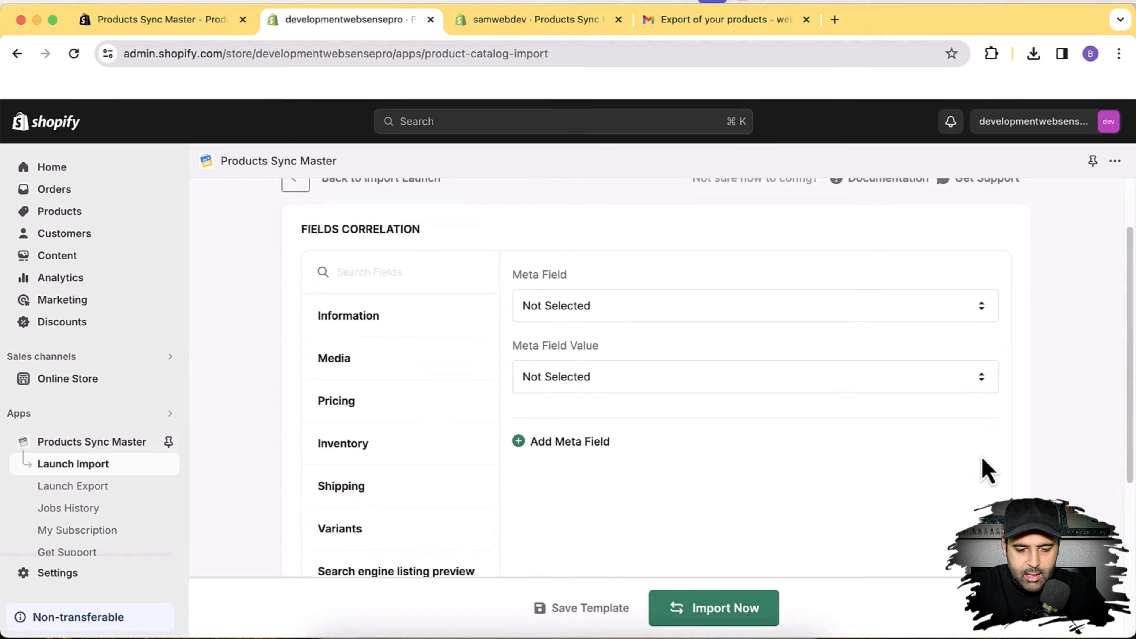
pyautogui.click(637, 335)
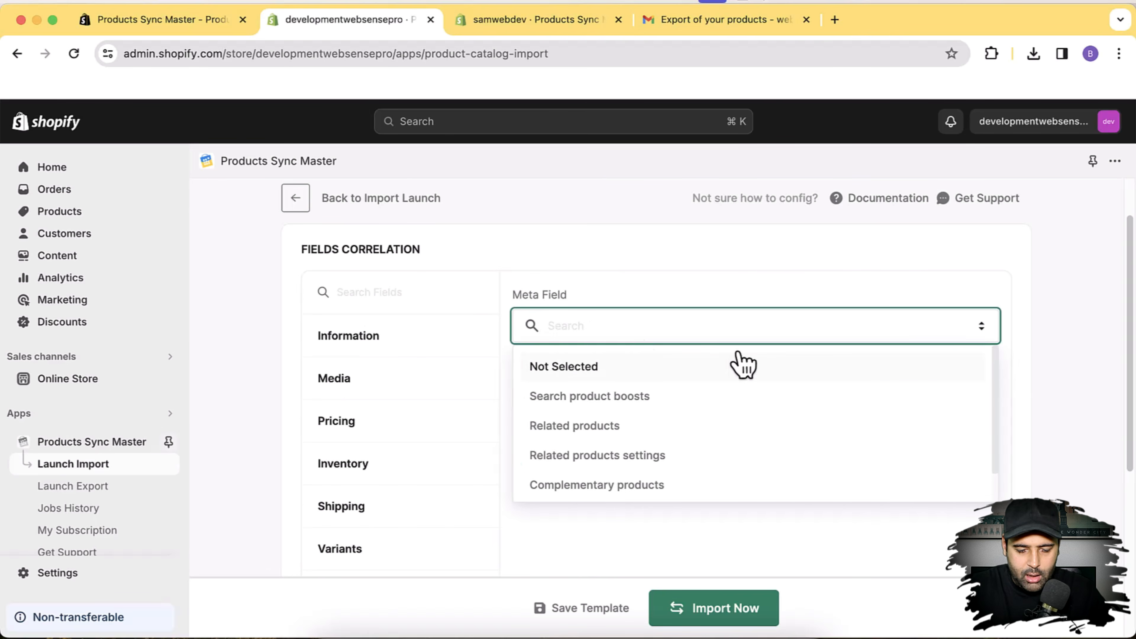
pyautogui.write('meta')
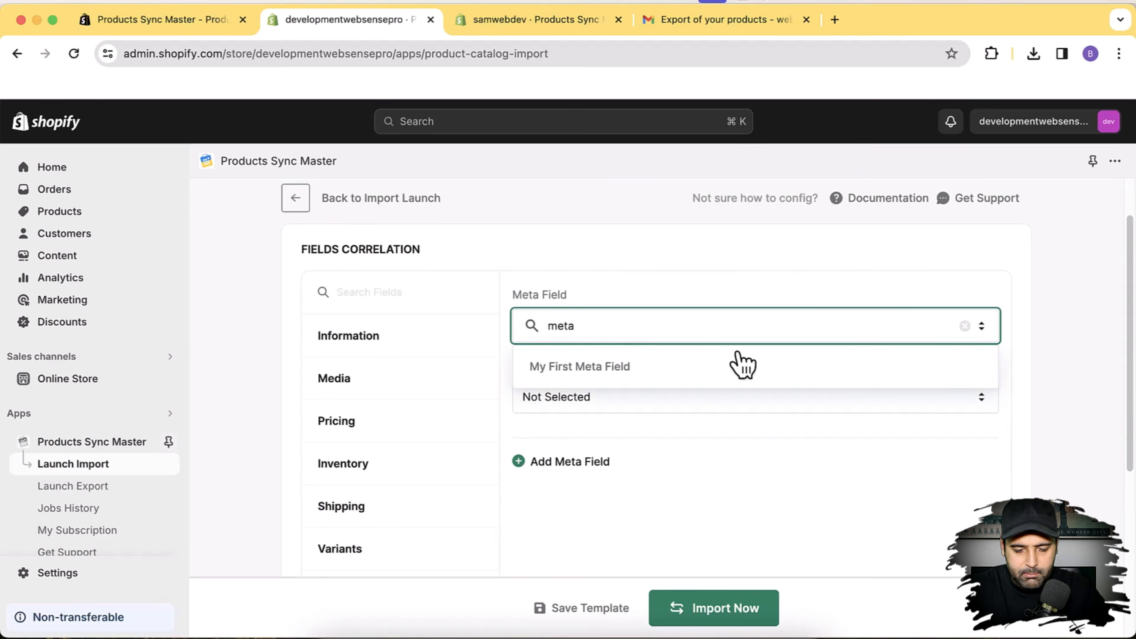
pyautogui.click(616, 371)
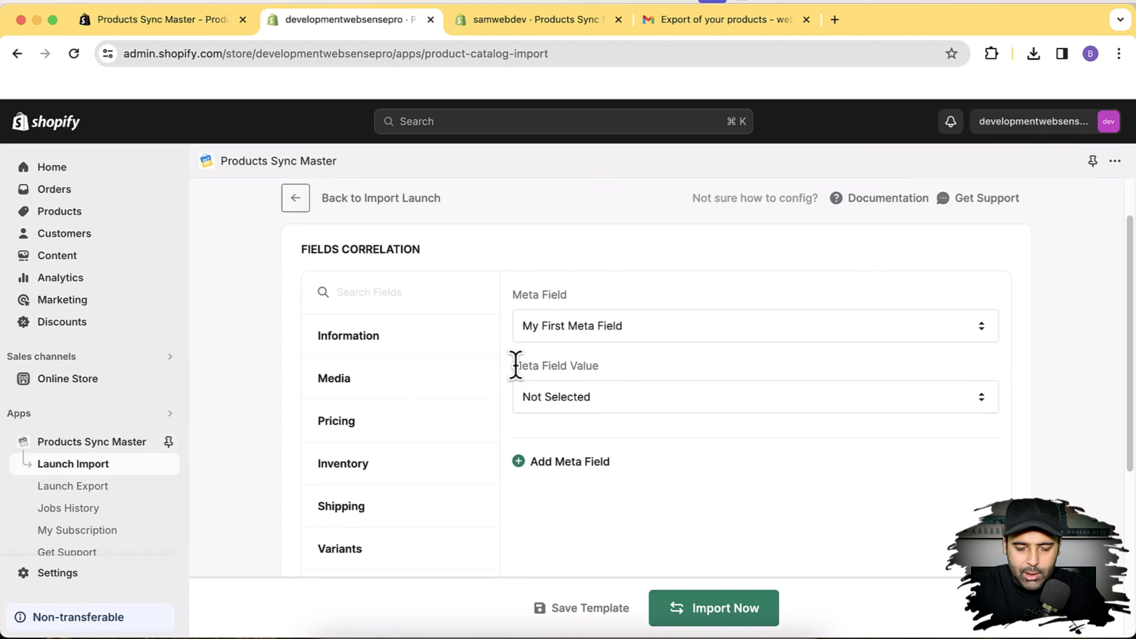
# Map the Meta Field Value to the file's Meta Field My First Meta Field column
pyautogui.moveTo(515, 365); pyautogui.dragTo(603, 385)
pyautogui.click(694, 397)
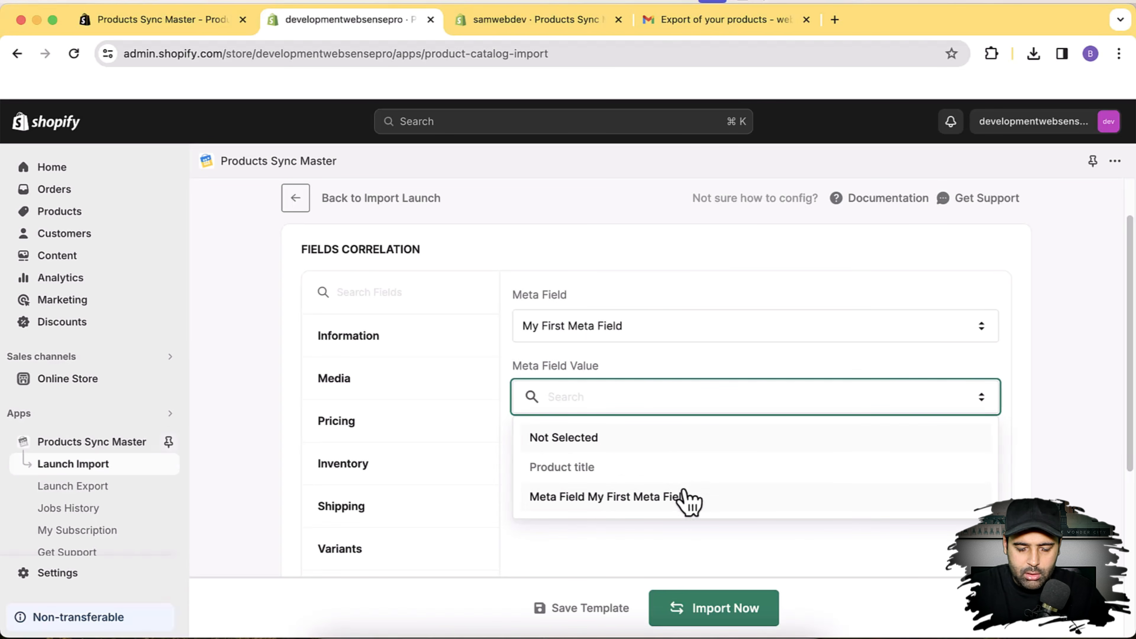
pyautogui.click(680, 497)
# Start the product import with the configured fields correlation
pyautogui.scroll(-5, 1078, 268)
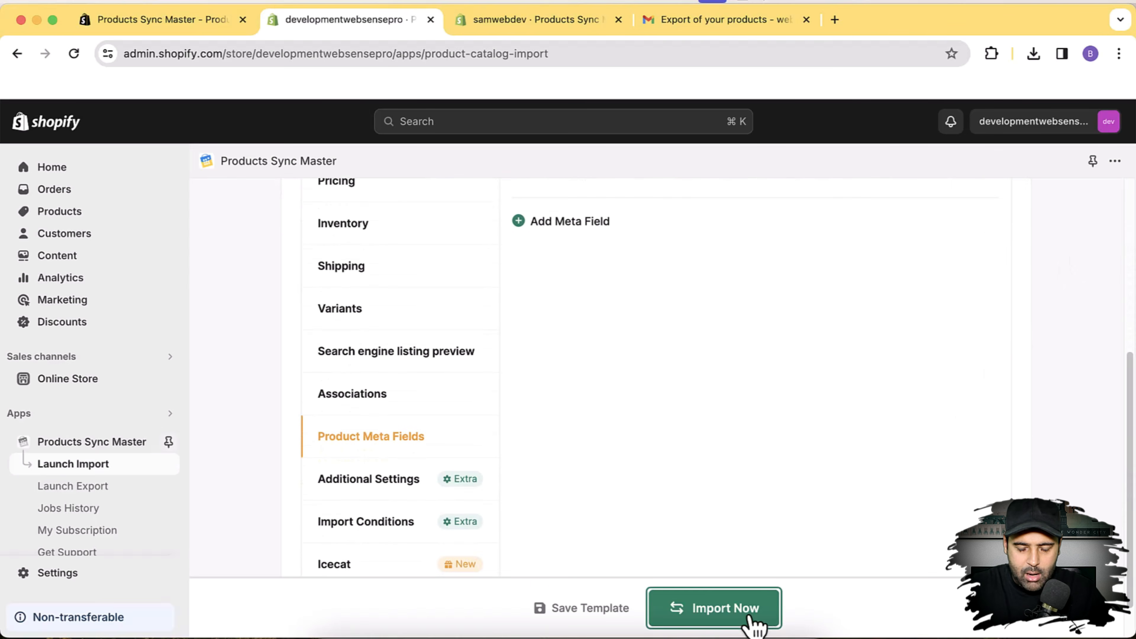
pyautogui.click(763, 612)
pyautogui.scroll(2, 957, 481)
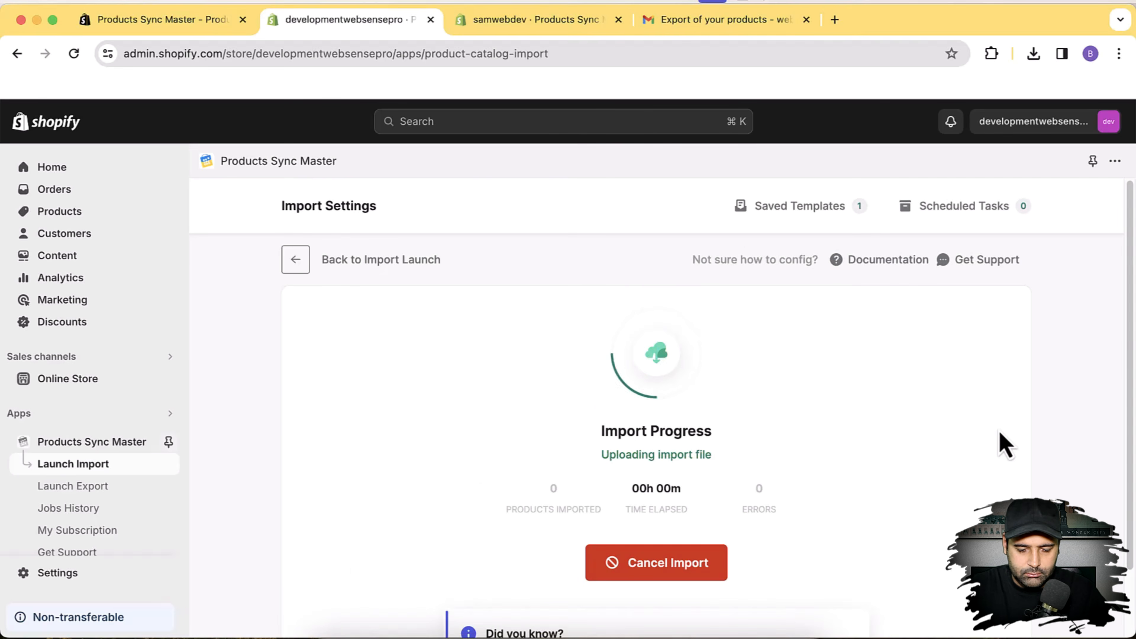
pyautogui.click(742, 1)
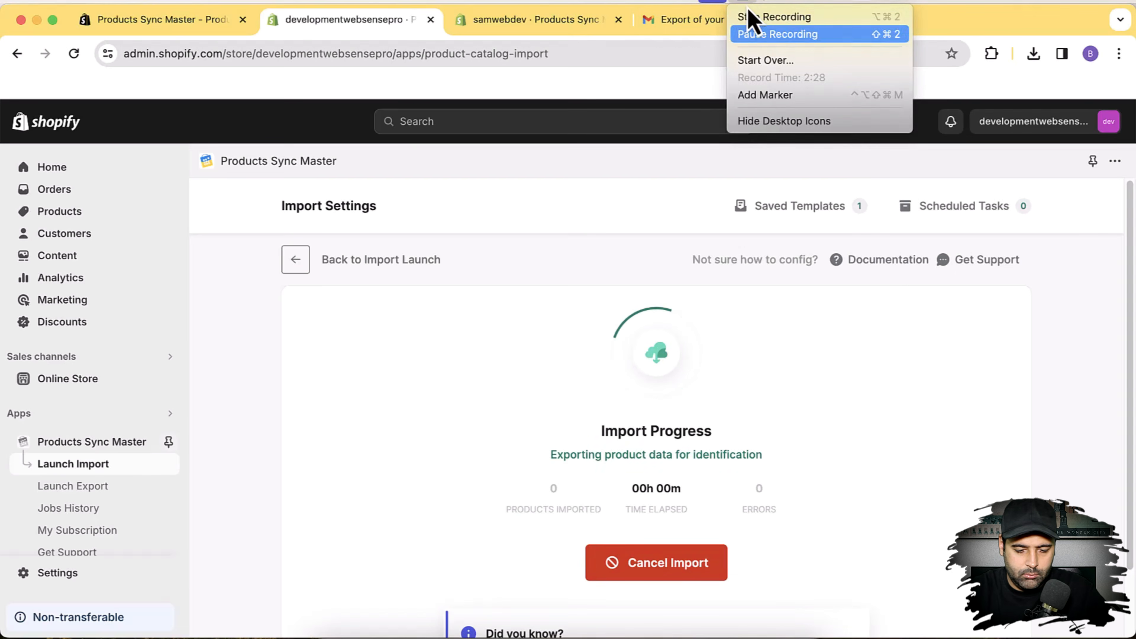
pyautogui.click(752, 34)
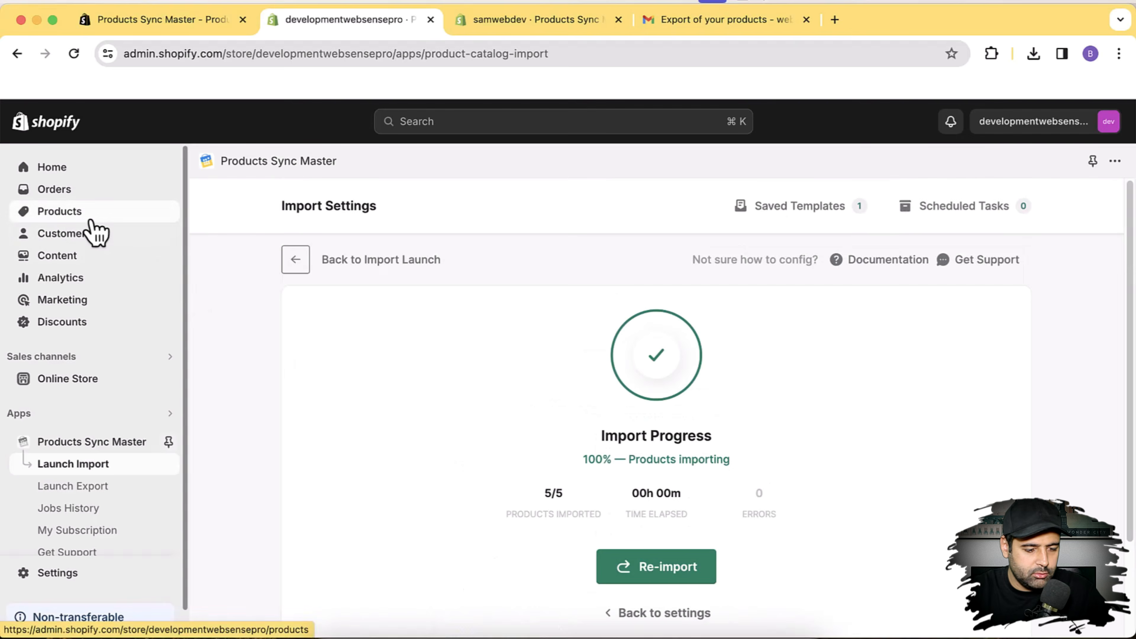
# Open the ALBANY UNITED NIKE DRILL TOP - MEN'S product in the store and check its My First Meta Field metafield
pyautogui.click(91, 220)
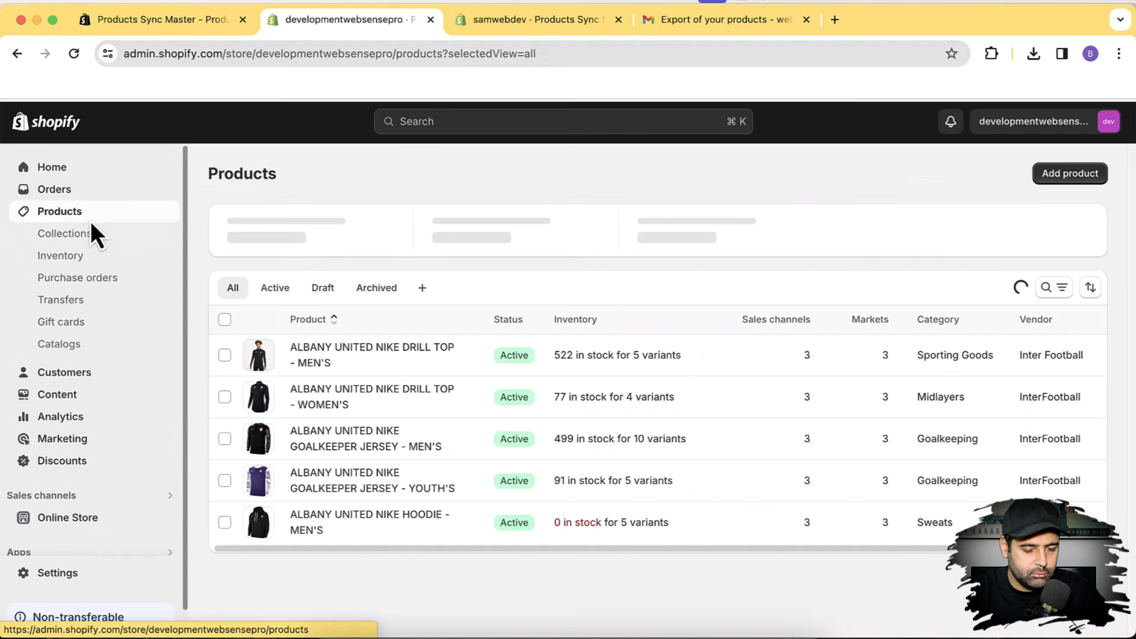
pyautogui.click(335, 353)
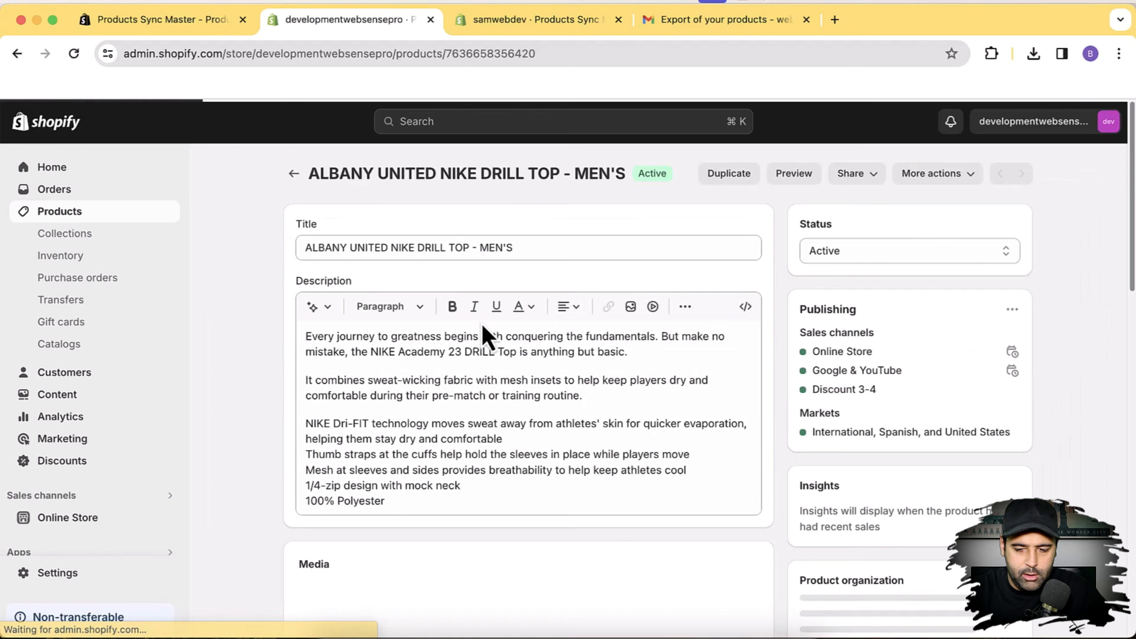
pyautogui.moveTo(1132, 210); pyautogui.dragTo(1127, 532)
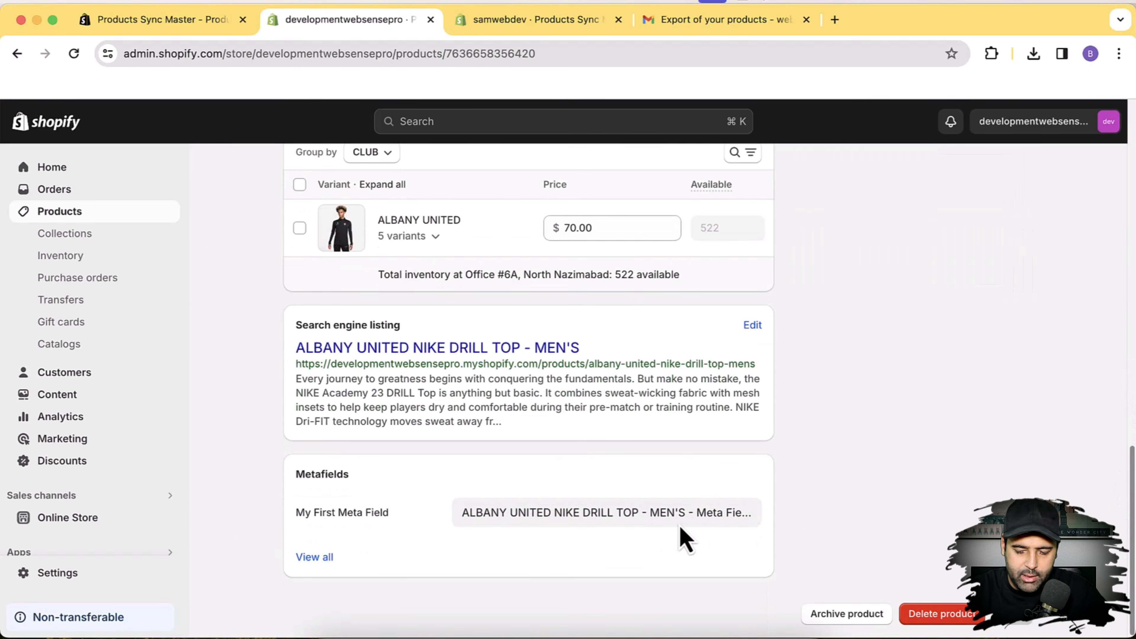
pyautogui.moveTo(1133, 527); pyautogui.dragTo(1129, 198)
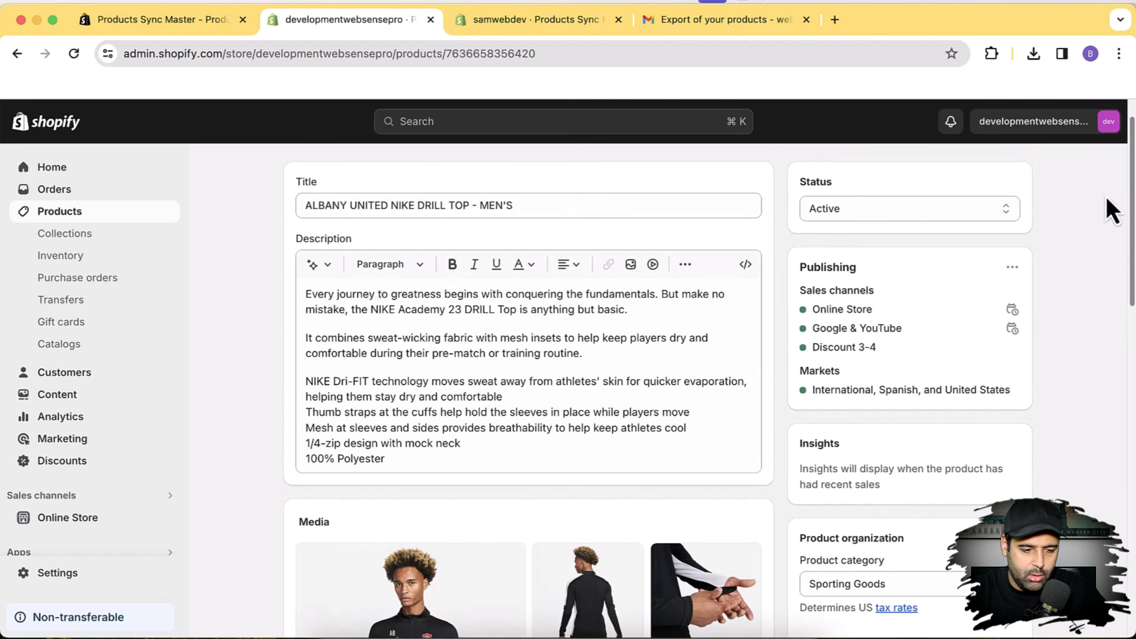
# Return to the product list and open ALBANY UNITED NIKE DRILL TOP - WOMEN'S to check its metafield value
pyautogui.click(68, 214)
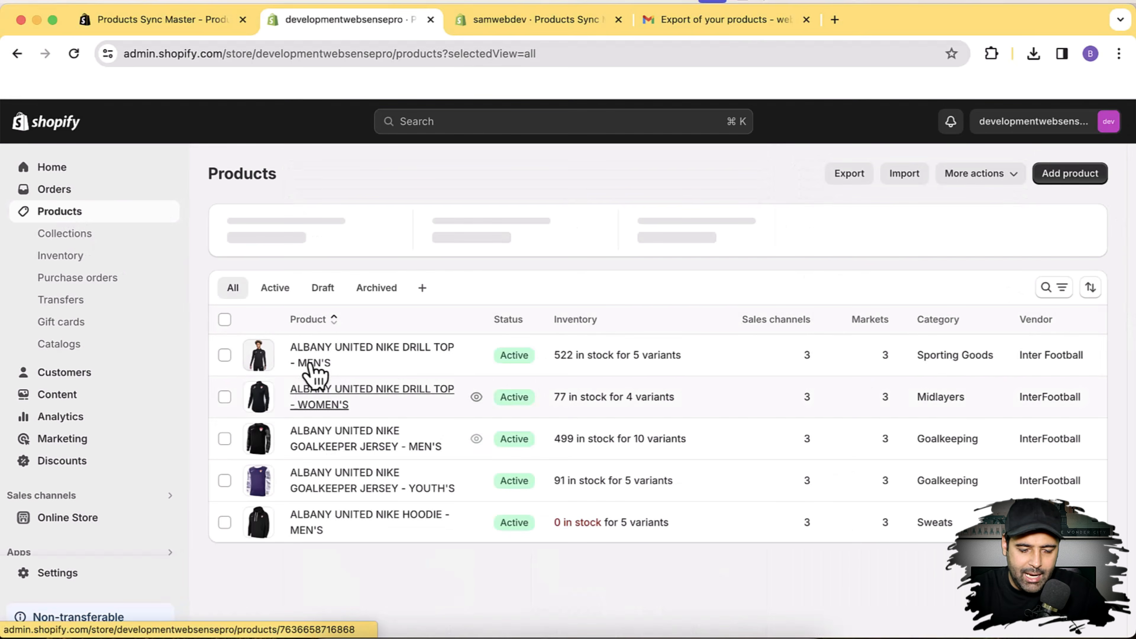
pyautogui.click(372, 402)
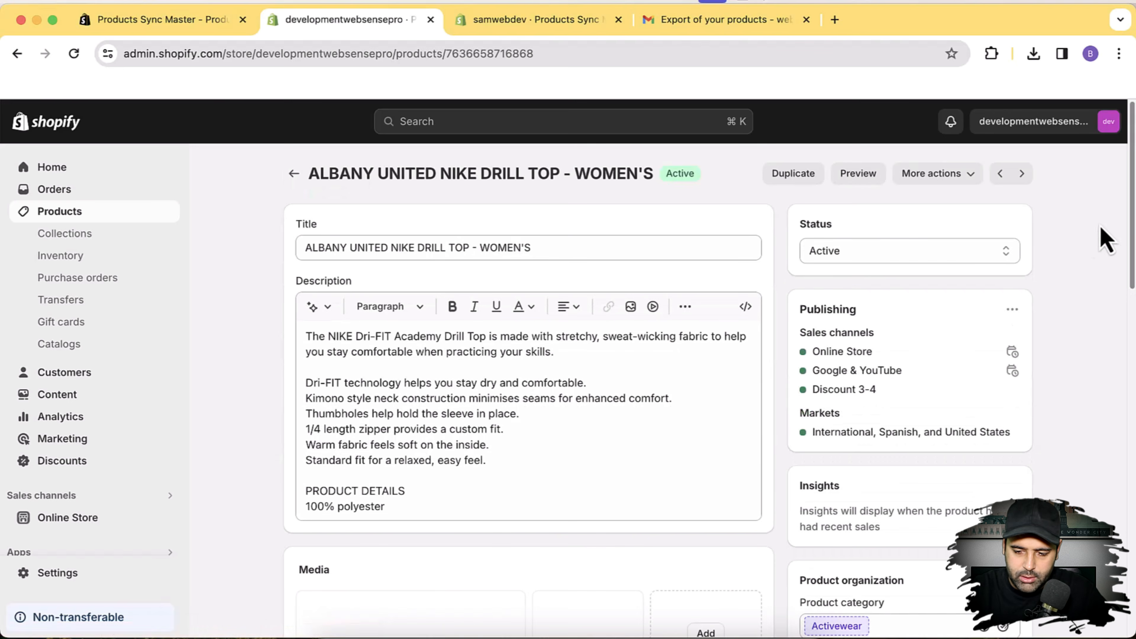
pyautogui.moveTo(1131, 197); pyautogui.dragTo(1125, 589)
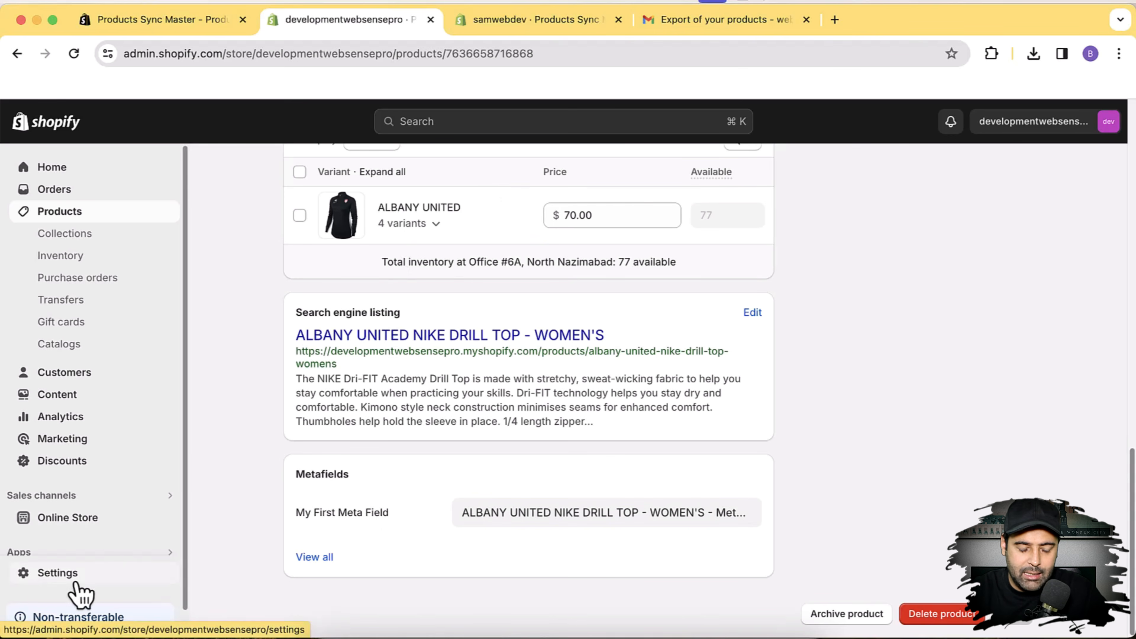
# Review the product metafield definitions in the store's Custom data settings, including My First Meta Field, and close the settings
pyautogui.click(58, 572)
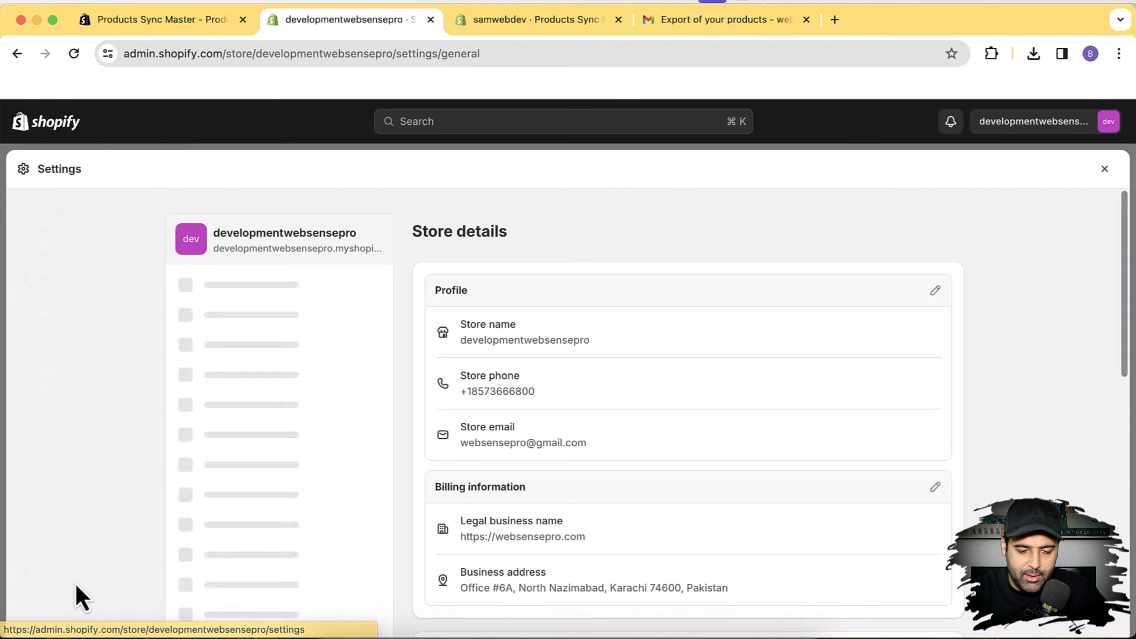
pyautogui.scroll(-5, 81, 596)
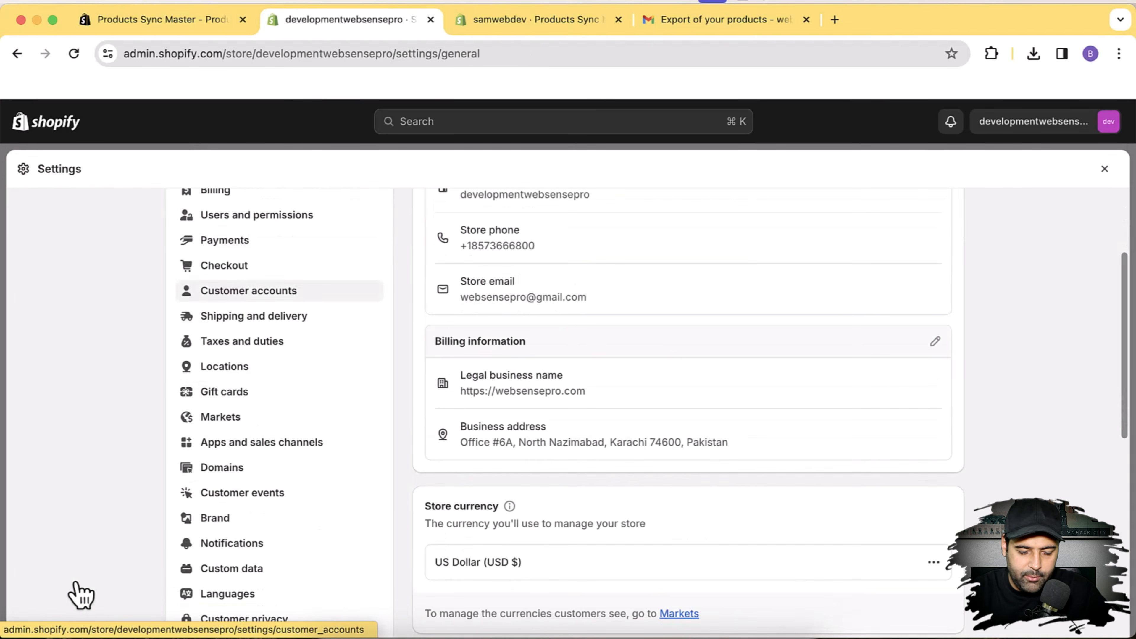
pyautogui.scroll(-1, 251, 553)
pyautogui.click(254, 541)
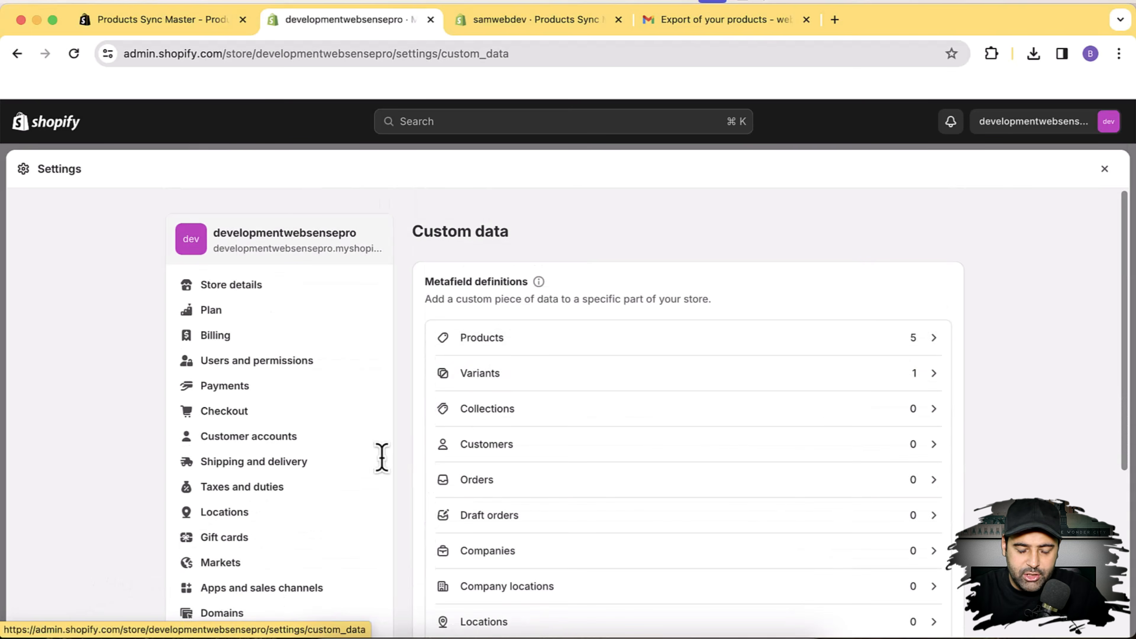
pyautogui.click(577, 344)
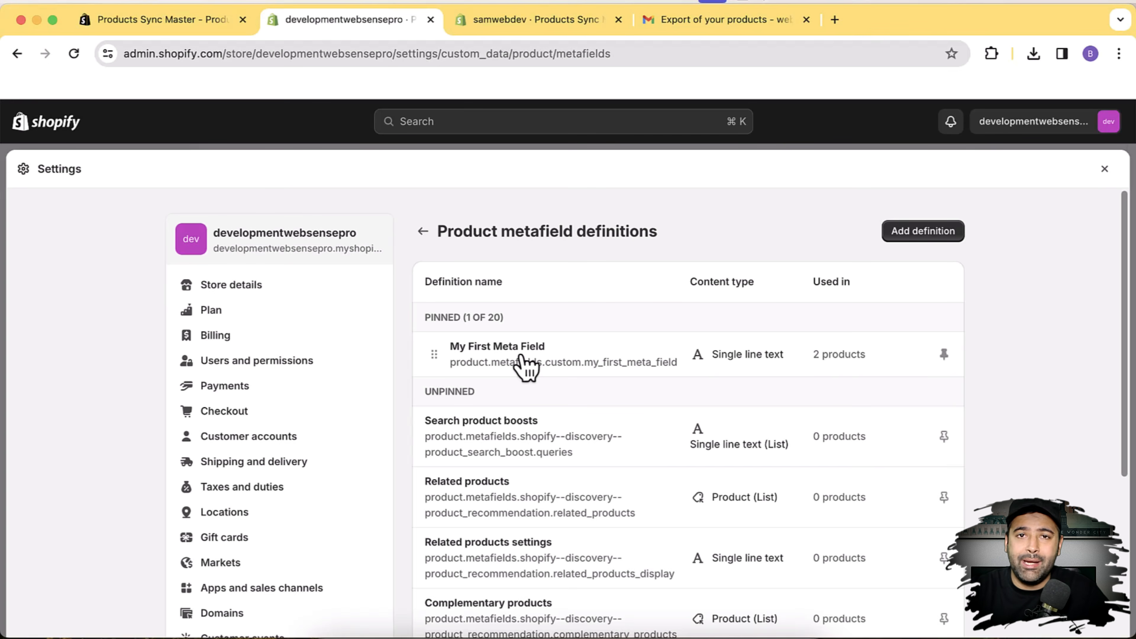
pyautogui.click(1105, 169)
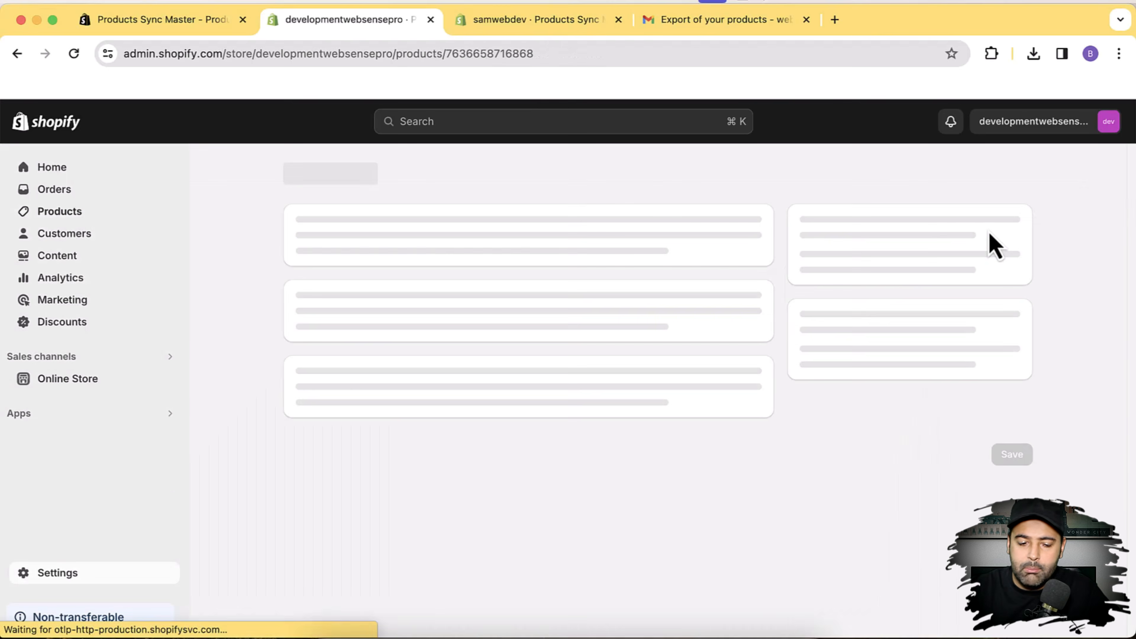